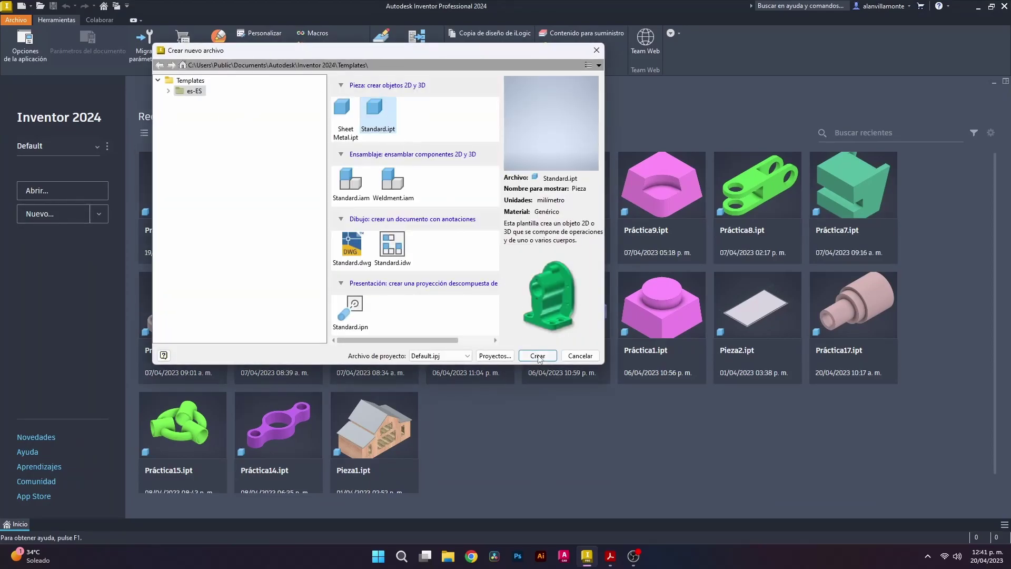
Create a new part from the Standard.ipt template and consult the lever arm's dimensions in the PDF drawing.
{"action": "left_click", "coordinate": [537, 356]}
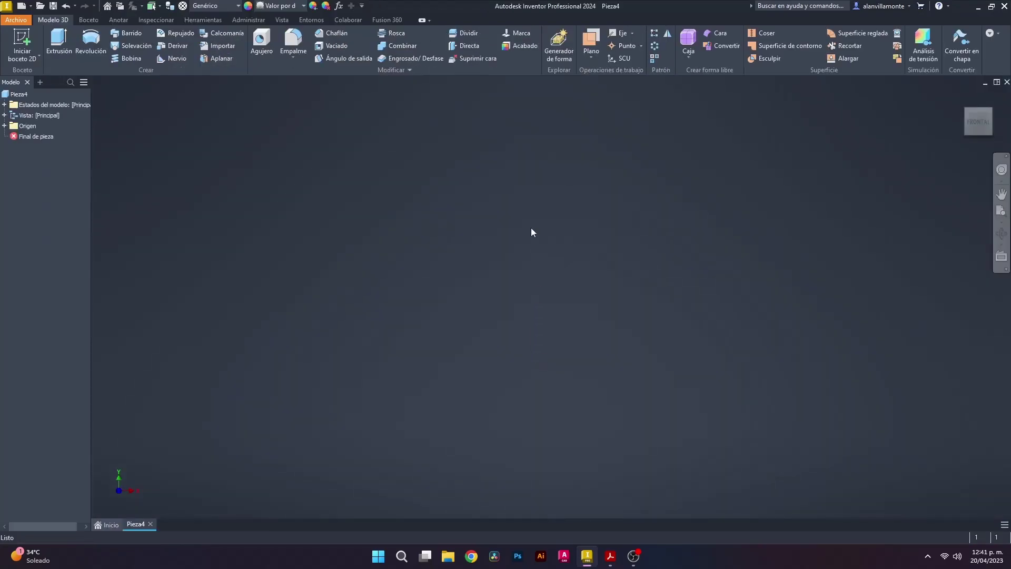
{"action": "left_click", "coordinate": [88, 20]}
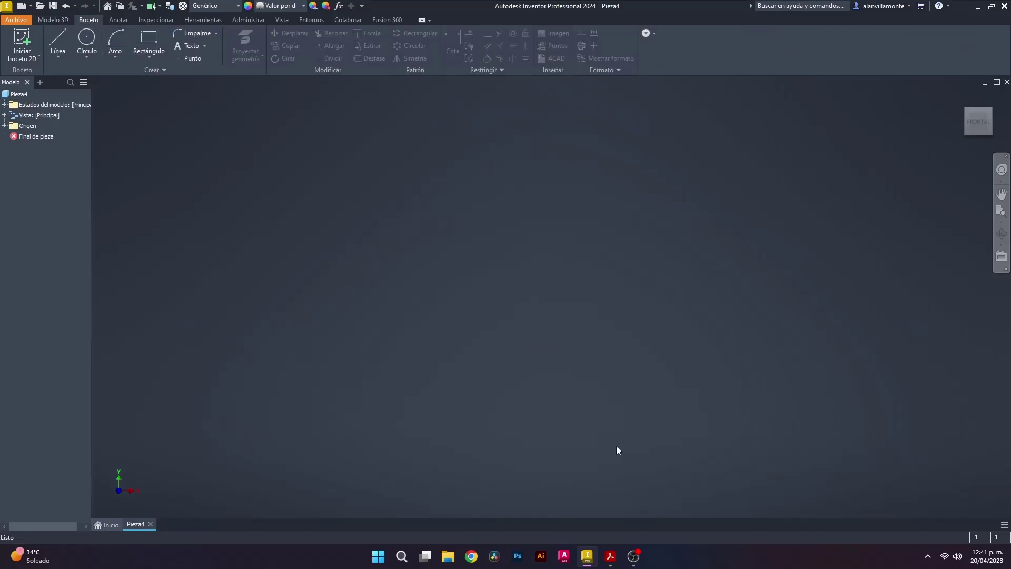
{"action": "left_click", "coordinate": [610, 556]}
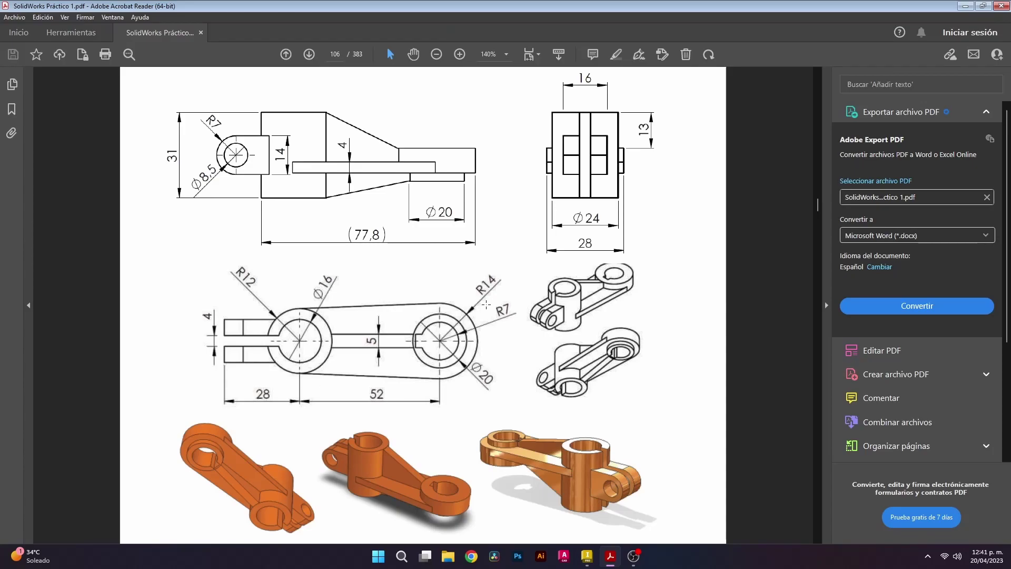
{"action": "left_click", "coordinate": [585, 555]}
Start a sketch on the horizontal XZ plane and draw a 28 mm diameter circle centred on the origin.
{"action": "left_click", "coordinate": [87, 40]}
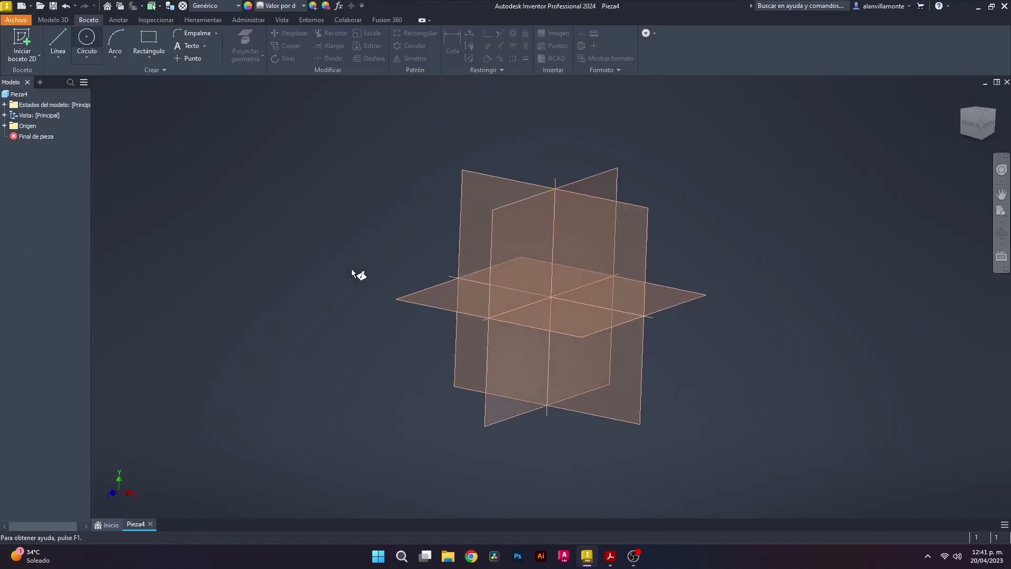
{"action": "left_click", "coordinate": [545, 331]}
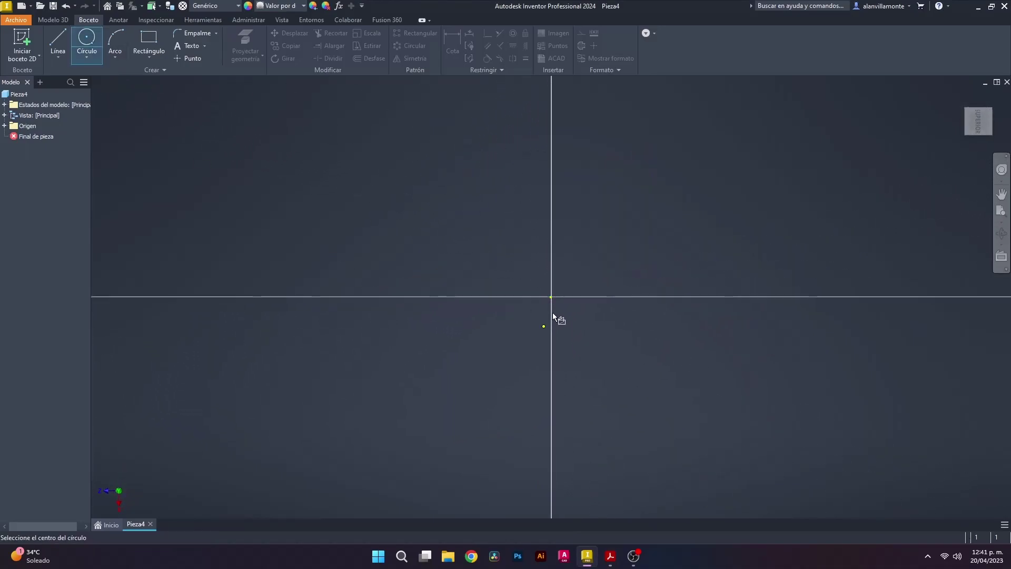
{"action": "left_click", "coordinate": [551, 297]}
{"action": "type", "text": "28"}
{"action": "key", "text": "Return"}
Draw a second circle of 24 mm diameter, spaced apart from the 28 mm circle along the sketch's long axis.
{"action": "scroll", "coordinate": [851, 278], "scroll_direction": "up", "scroll_amount": 3}
{"action": "scroll", "coordinate": [850, 278], "scroll_direction": "down", "scroll_amount": 7}
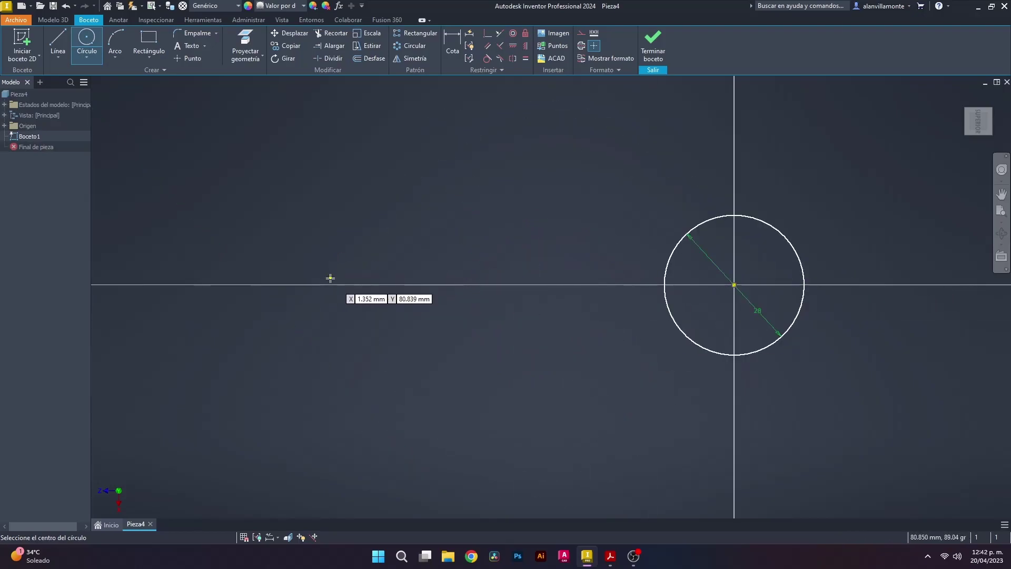
{"action": "left_click", "coordinate": [336, 284]}
{"action": "type", "text": "2"}
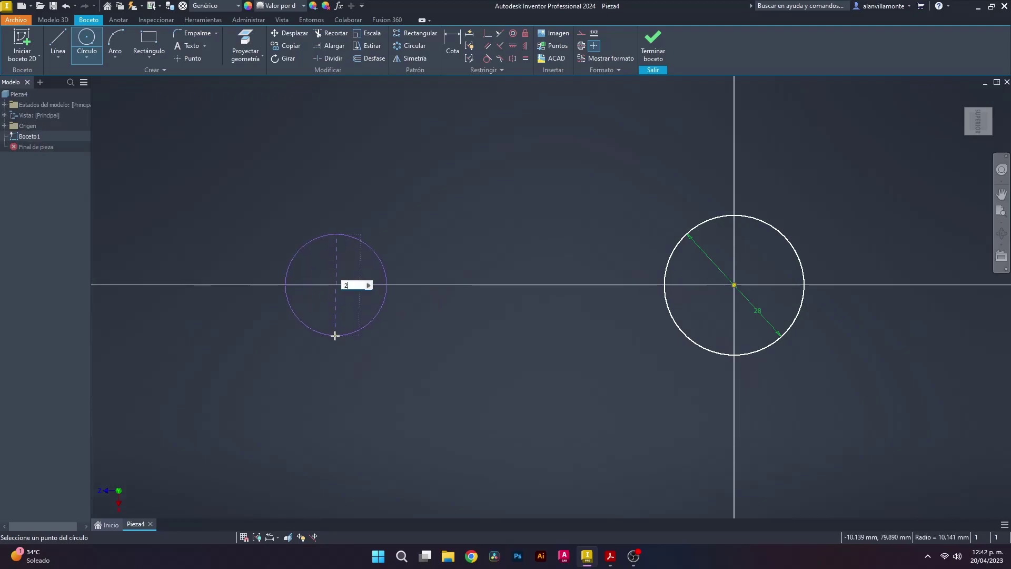
{"action": "type", "text": "4"}
{"action": "key", "text": "Return"}
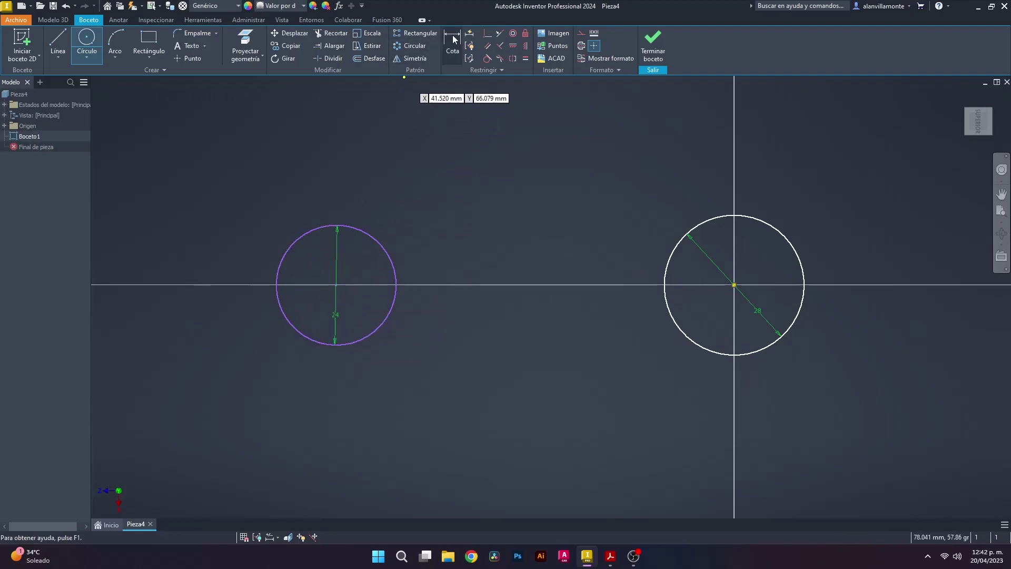
Check the hole spacing in the PDF drawing and dimension the distance between the two circle centres as 52 mm.
{"action": "key", "text": "d"}
{"action": "left_click", "coordinate": [609, 559]}
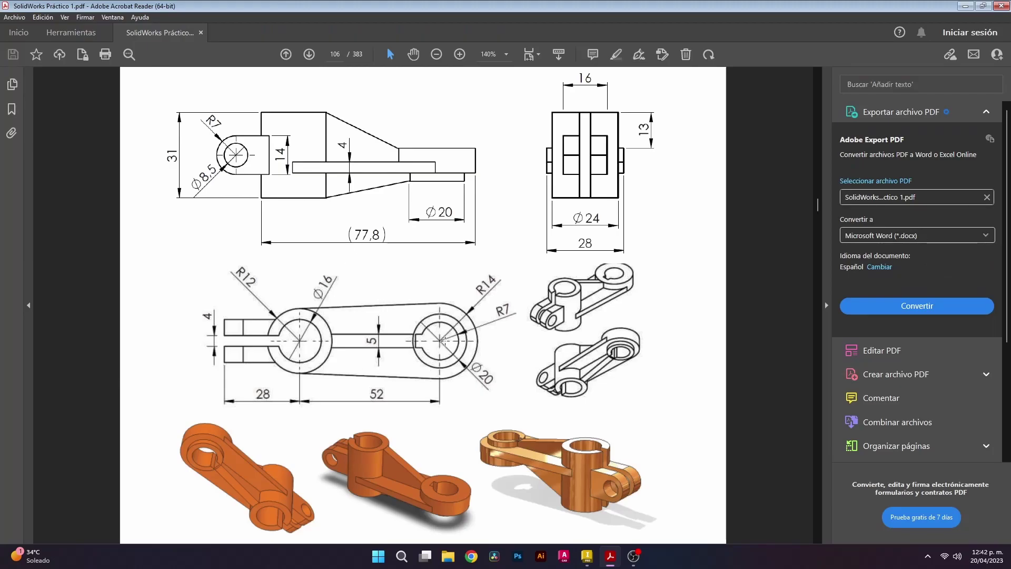
{"action": "left_click", "coordinate": [587, 556]}
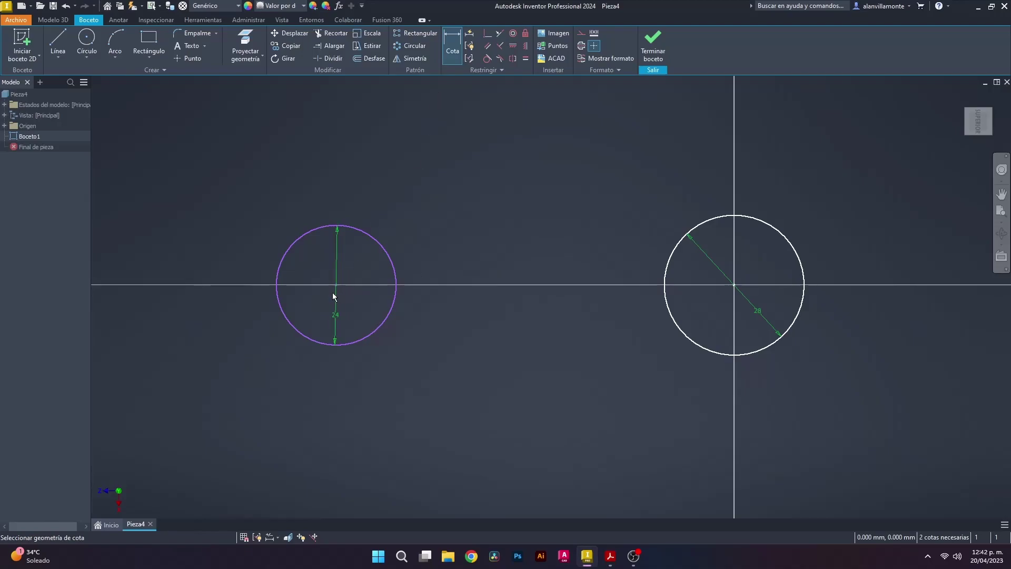
{"action": "left_click", "coordinate": [734, 285]}
{"action": "left_click", "coordinate": [563, 204]}
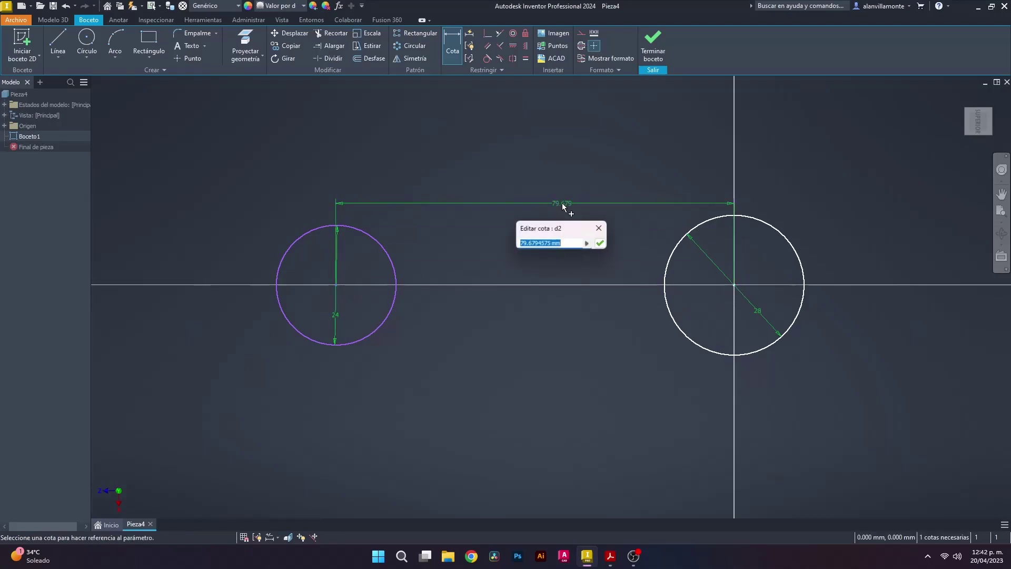
{"action": "type", "text": "52"}
{"action": "key", "text": "Return"}
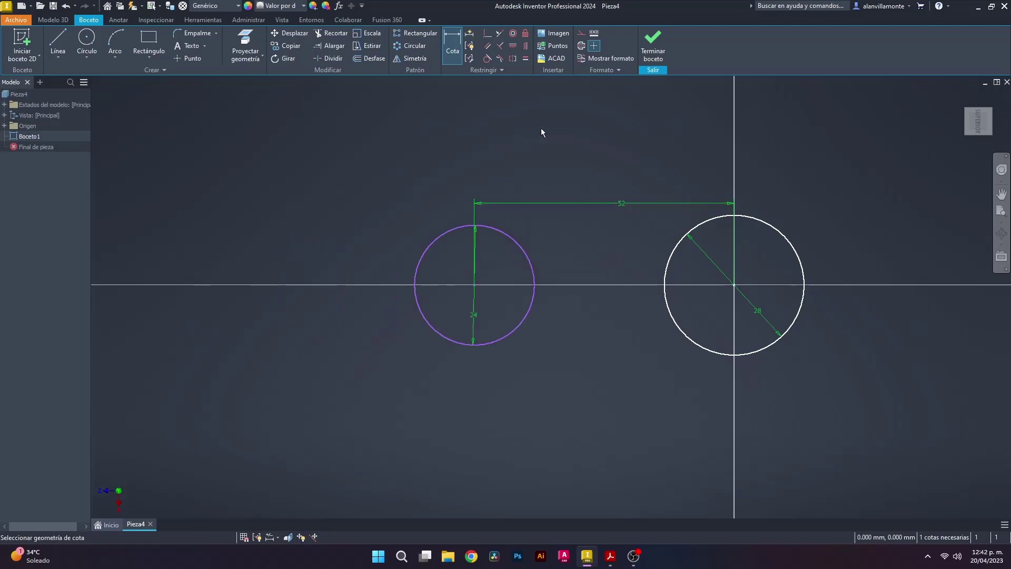
Align the centre of the 24 mm circle with the 28 mm circle's centre using a vertical constraint.
{"action": "left_click", "coordinate": [524, 46]}
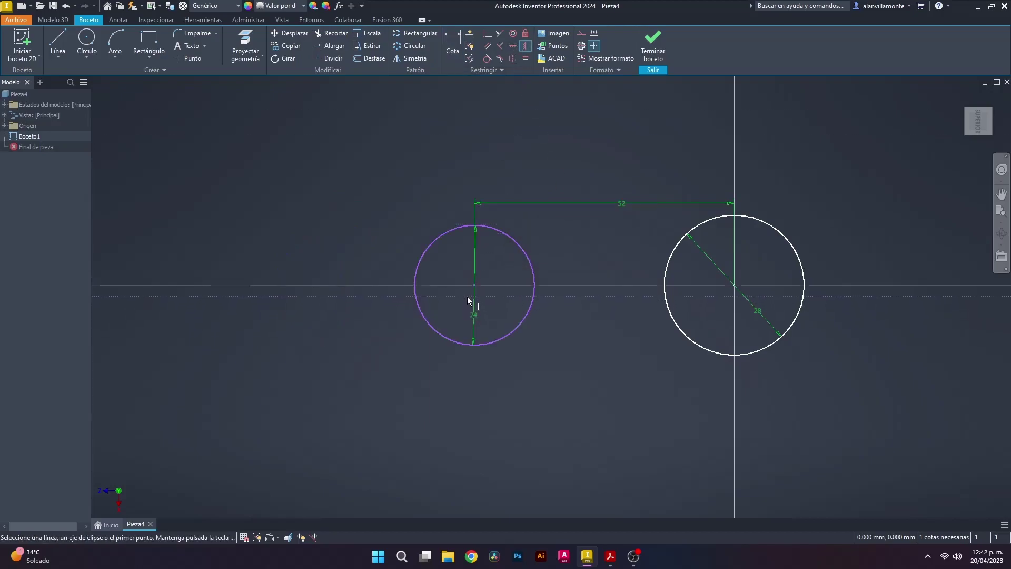
{"action": "left_click", "coordinate": [474, 285]}
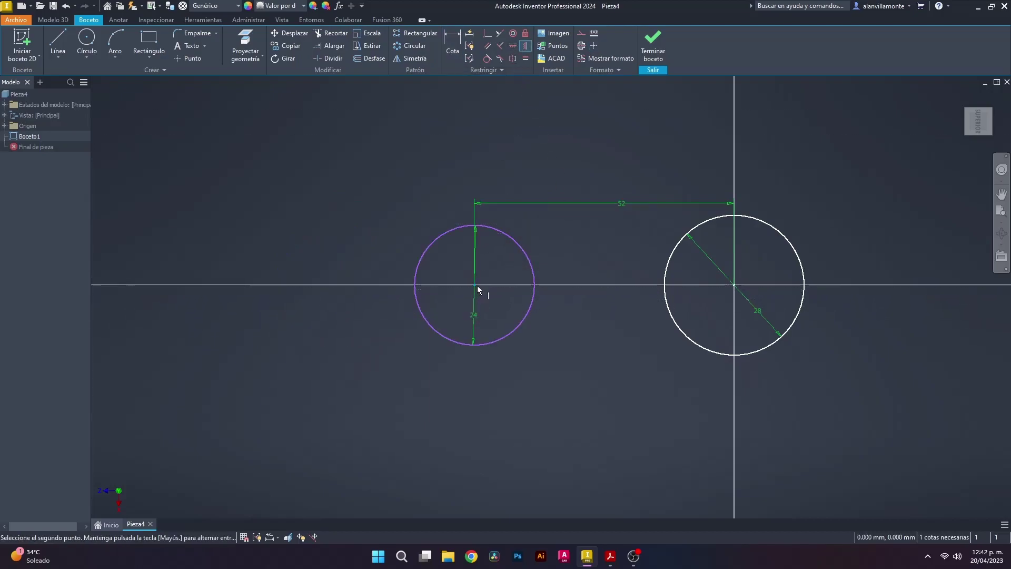
{"action": "left_click", "coordinate": [735, 285]}
{"action": "key", "text": "Escape"}
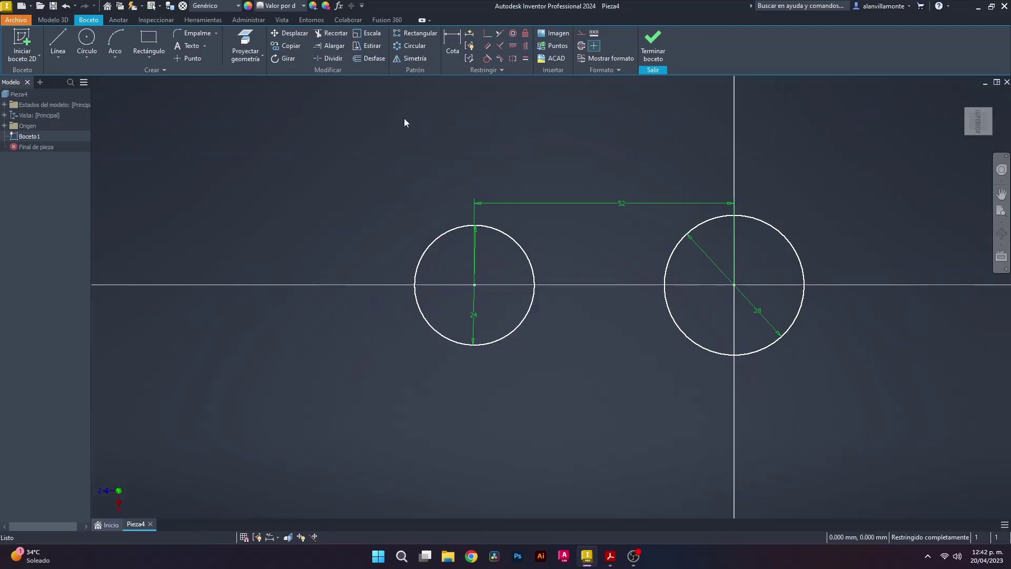
Draw a line about 51.5 mm long joining the upper edges of the 24 mm and 28 mm circles.
{"action": "left_click", "coordinate": [58, 43]}
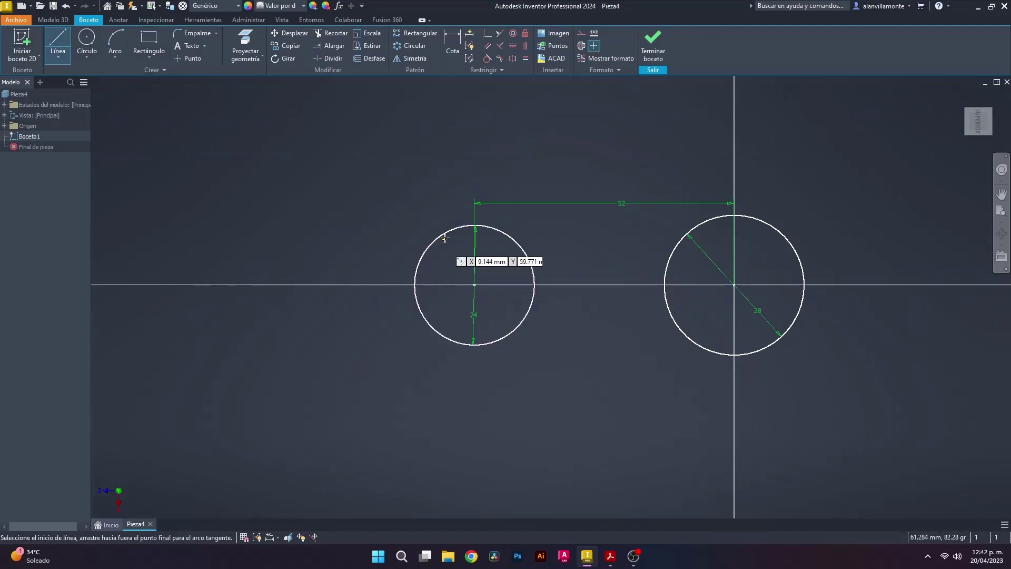
{"action": "left_click", "coordinate": [474, 227]}
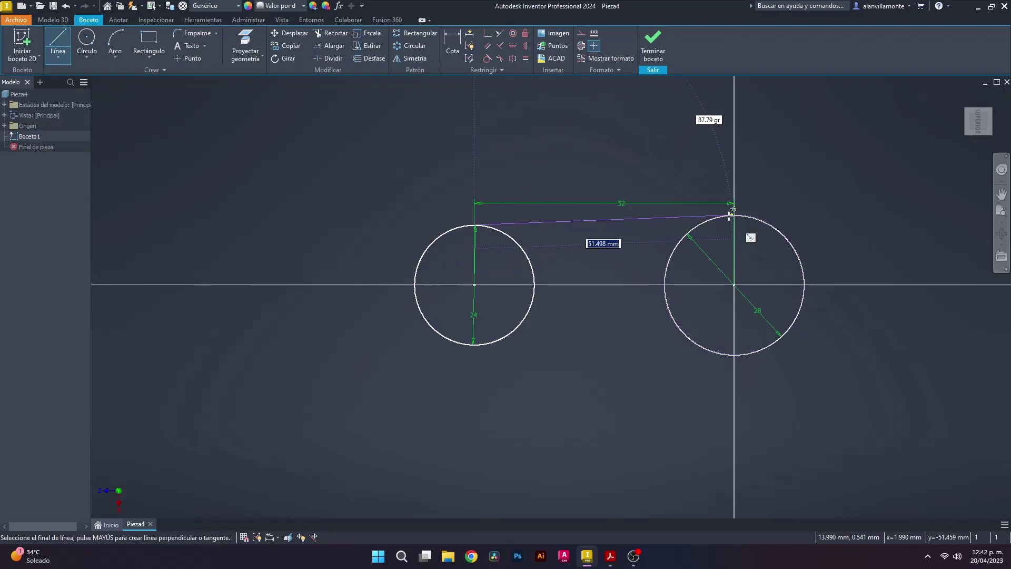
{"action": "scroll", "coordinate": [725, 217], "scroll_direction": "up", "scroll_amount": 2}
{"action": "scroll", "coordinate": [724, 218], "scroll_direction": "down", "scroll_amount": 5}
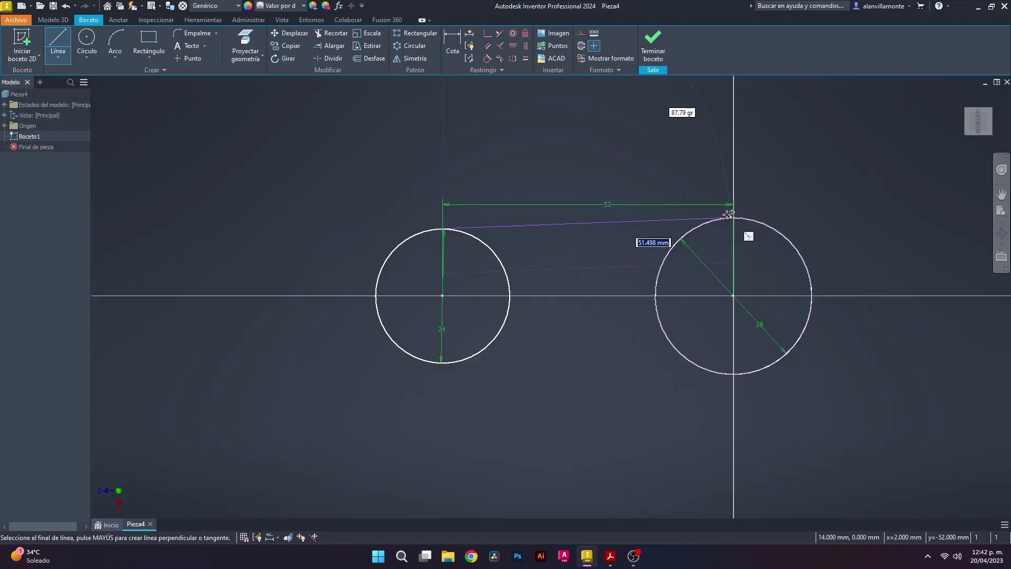
{"action": "left_click", "coordinate": [724, 218]}
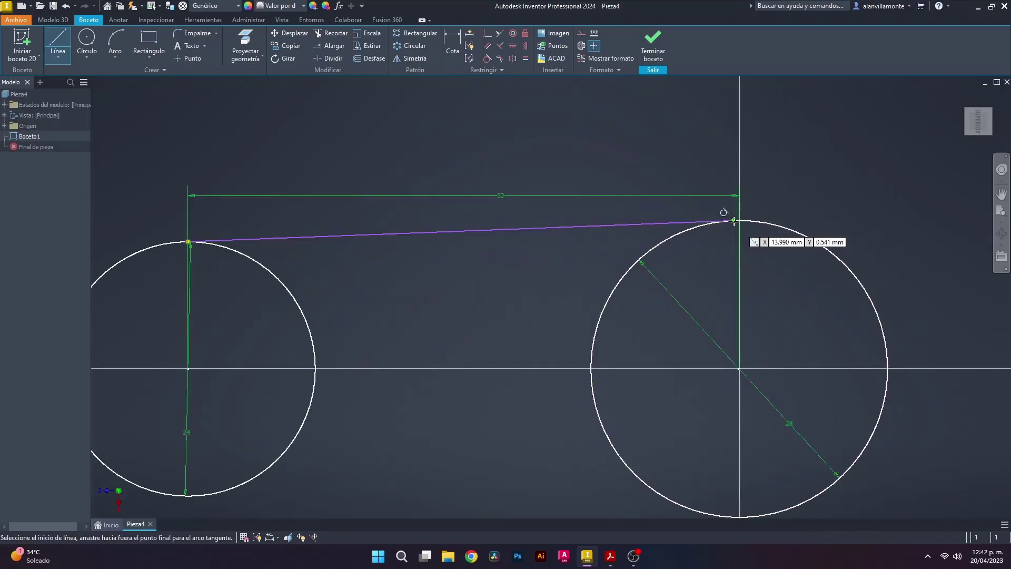
{"action": "key", "text": "Escape"}
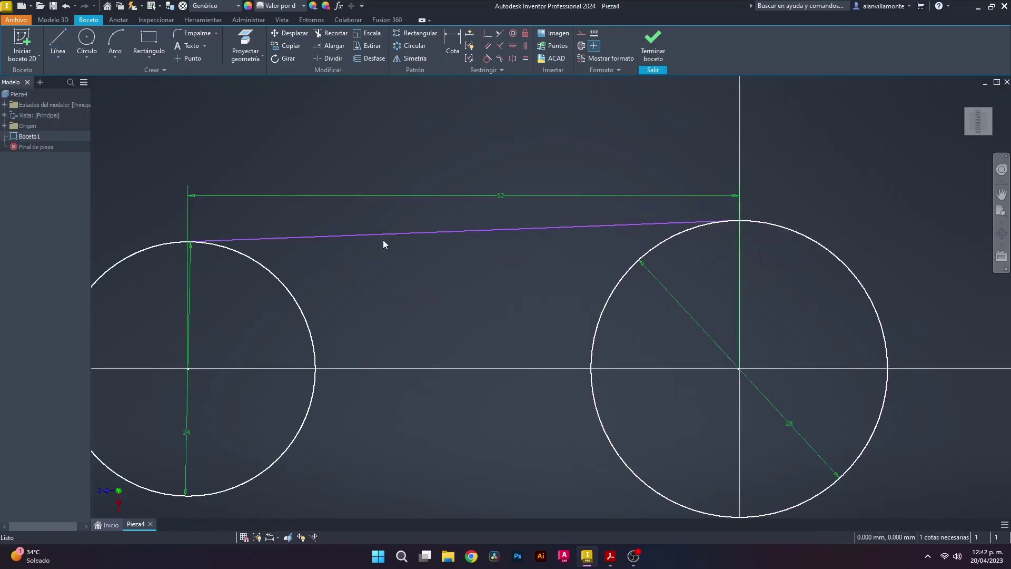
Draw a second line joining the lower edges of the 24 mm and 28 mm circles.
{"action": "left_click", "coordinate": [60, 40]}
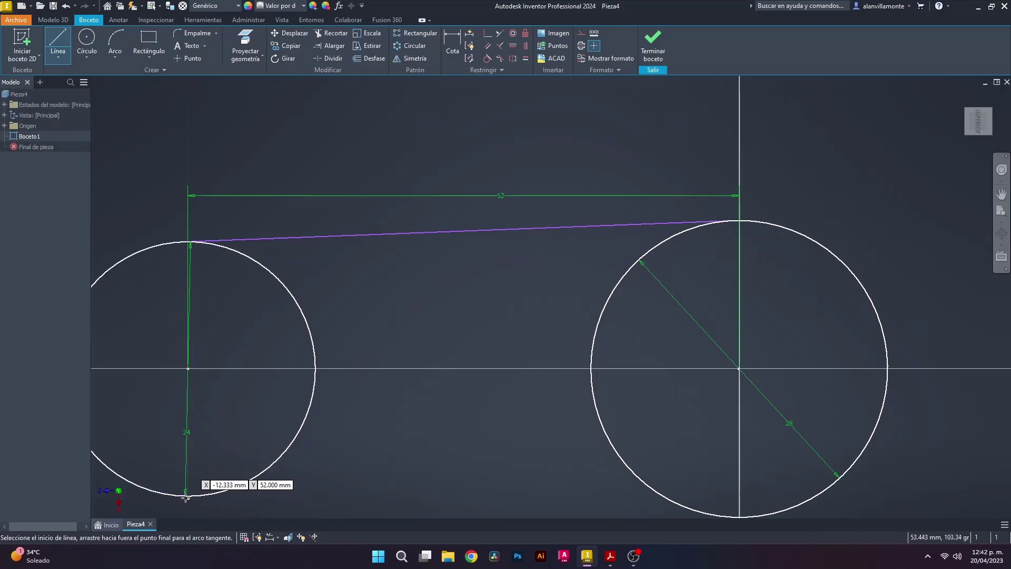
{"action": "scroll", "coordinate": [455, 377], "scroll_direction": "down", "scroll_amount": 2}
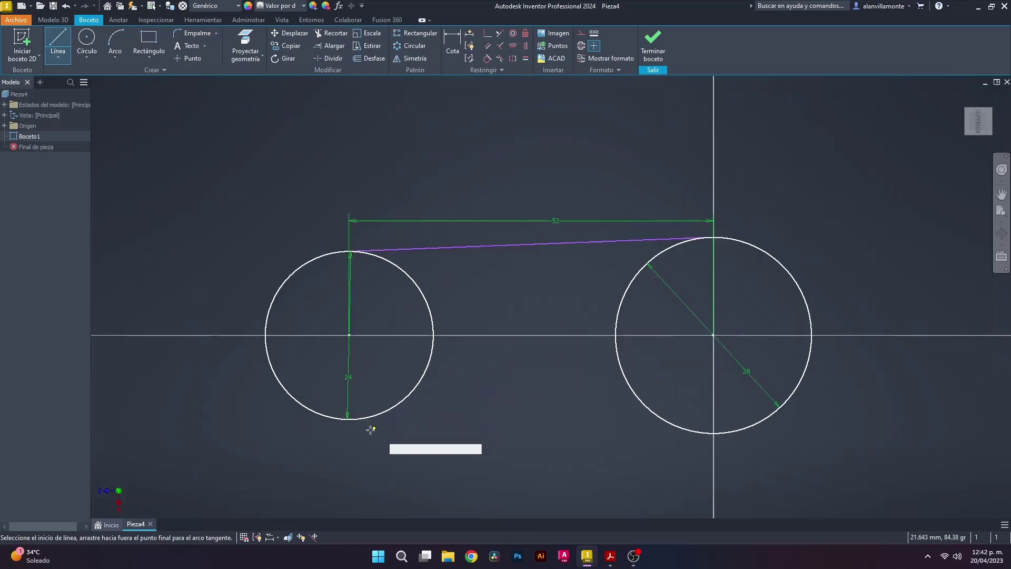
{"action": "scroll", "coordinate": [375, 422], "scroll_direction": "up", "scroll_amount": 3}
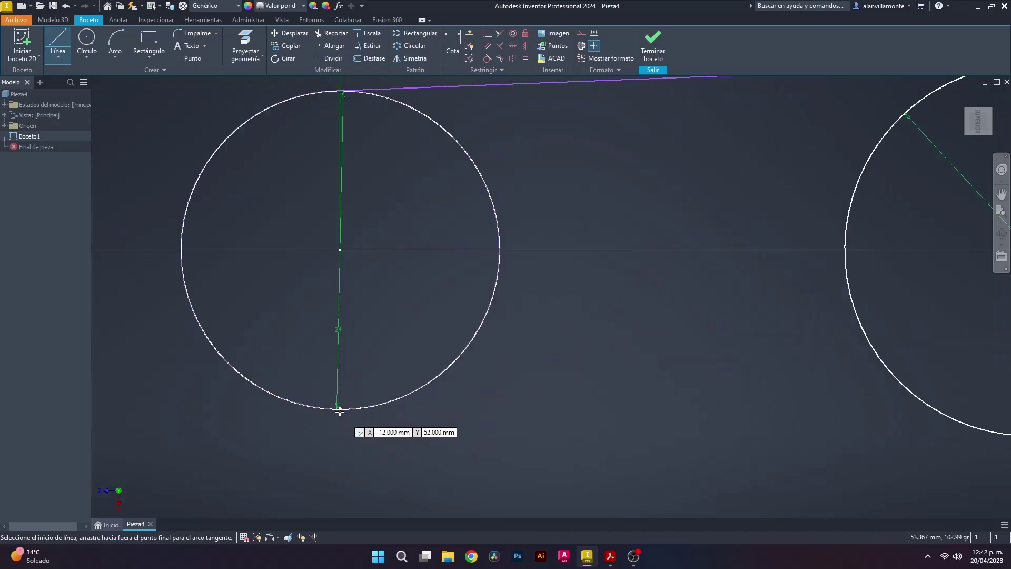
{"action": "left_click", "coordinate": [337, 408]}
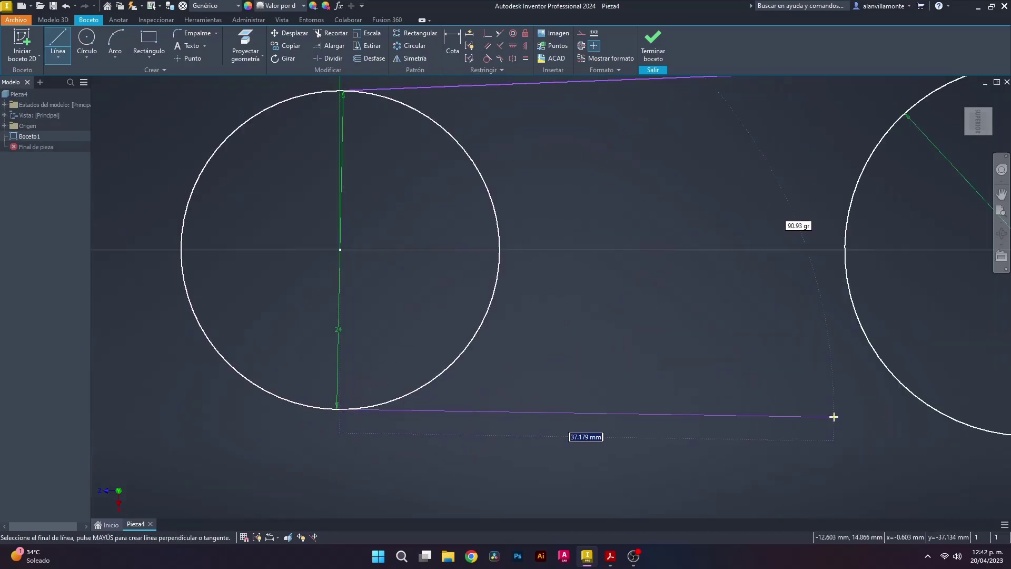
{"action": "scroll", "coordinate": [835, 416], "scroll_direction": "down", "scroll_amount": 3}
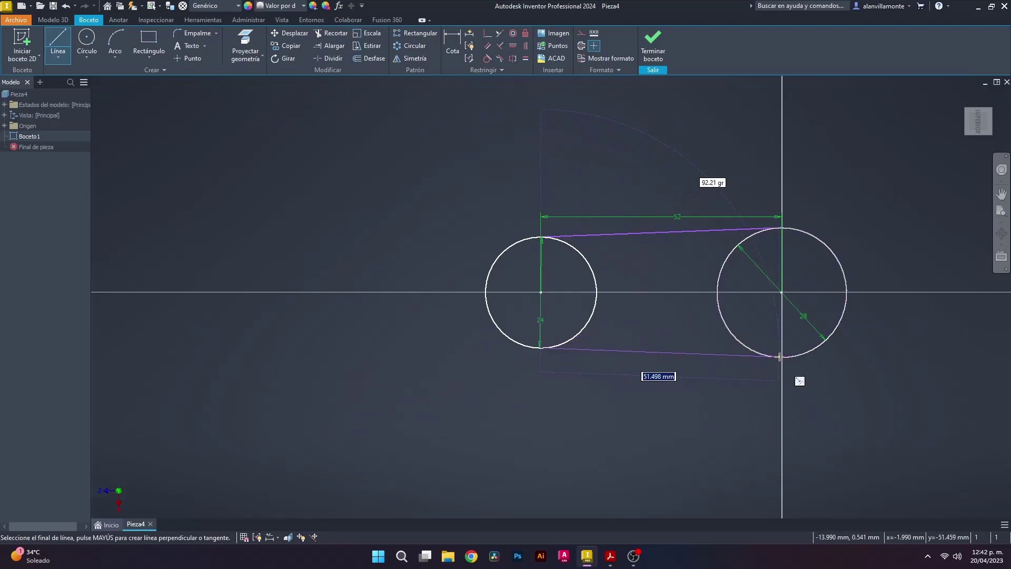
{"action": "scroll", "coordinate": [779, 356], "scroll_direction": "up", "scroll_amount": 5}
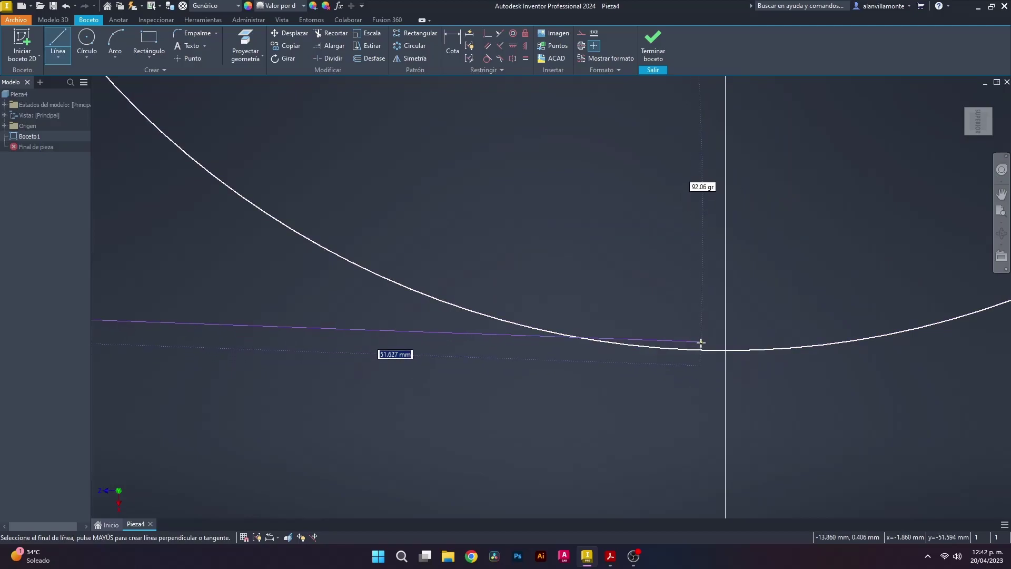
{"action": "left_click", "coordinate": [681, 349]}
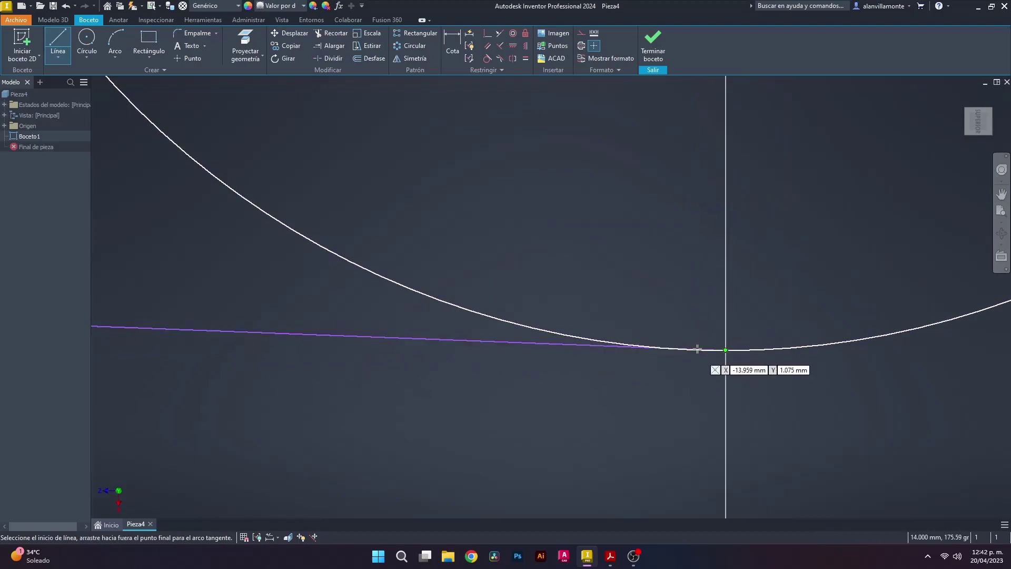
{"action": "key", "text": "Escape"}
{"action": "scroll", "coordinate": [856, 264], "scroll_direction": "down", "scroll_amount": 5}
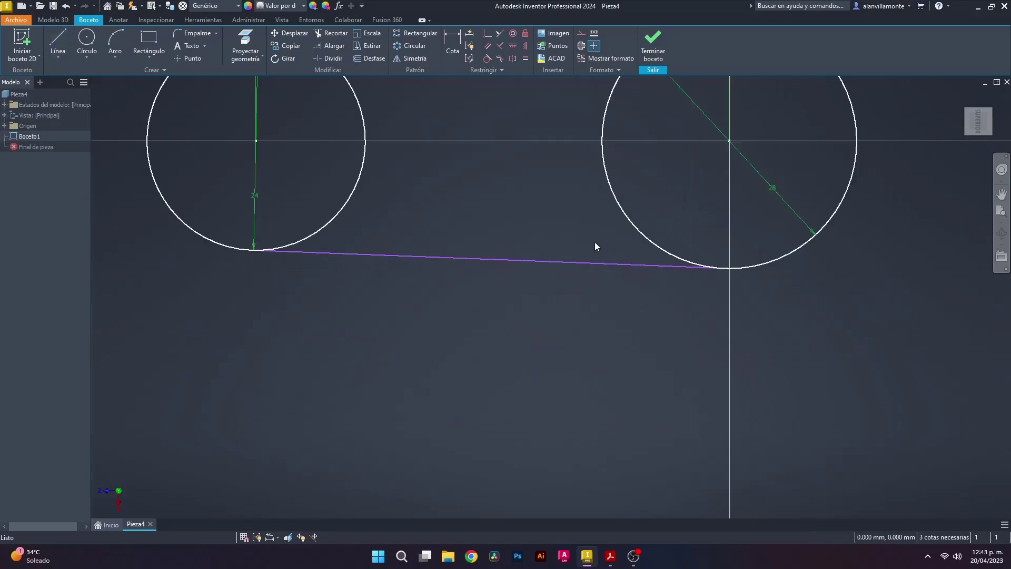
Apply tangent constraints between the two connecting lines and the circles.
{"action": "left_click", "coordinate": [486, 58]}
{"action": "left_click", "coordinate": [304, 241]}
{"action": "left_click", "coordinate": [298, 250]}
{"action": "left_click", "coordinate": [660, 266]}
{"action": "left_click", "coordinate": [673, 255]}
{"action": "scroll", "coordinate": [679, 342], "scroll_direction": "up", "scroll_amount": 3}
{"action": "scroll", "coordinate": [679, 345], "scroll_direction": "down", "scroll_amount": 5}
{"action": "scroll", "coordinate": [589, 274], "scroll_direction": "up", "scroll_amount": 3}
{"action": "left_click", "coordinate": [603, 285]}
{"action": "left_click", "coordinate": [600, 288]}
{"action": "key", "text": "Escape"}
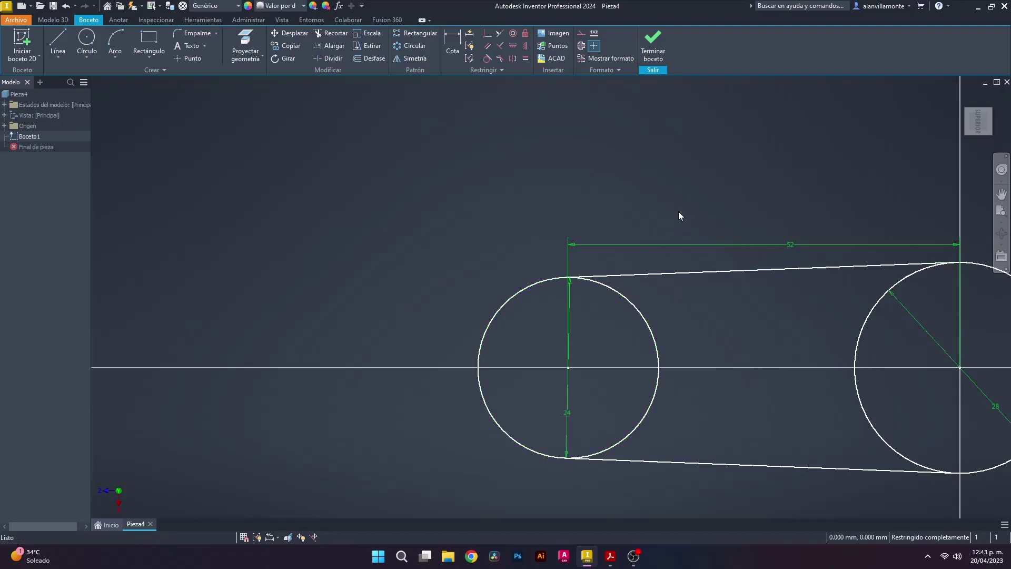
Trim the inner arcs of both circles to leave a single closed outline with rounded ends.
{"action": "scroll", "coordinate": [651, 224], "scroll_direction": "down", "scroll_amount": 3}
{"action": "scroll", "coordinate": [694, 308], "scroll_direction": "up", "scroll_amount": 4}
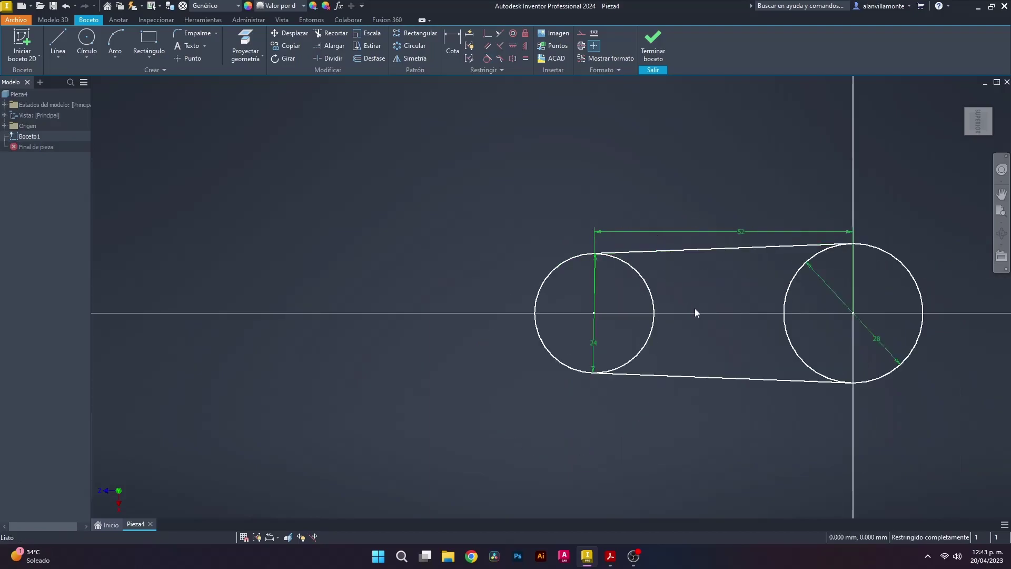
{"action": "left_click", "coordinate": [330, 33]}
{"action": "left_click", "coordinate": [599, 258]}
{"action": "left_click", "coordinate": [866, 300]}
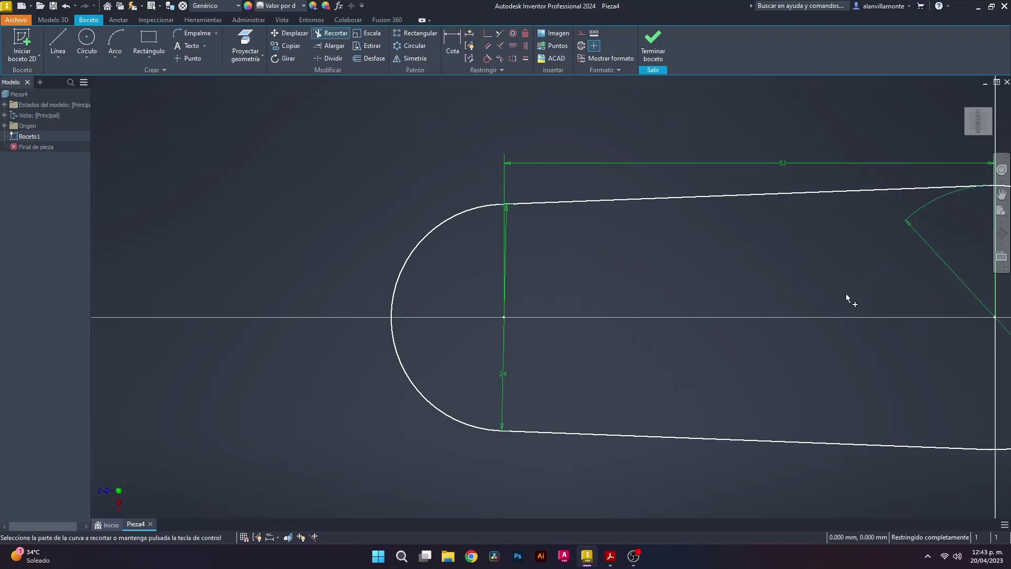
{"action": "scroll", "coordinate": [625, 259], "scroll_direction": "down", "scroll_amount": 5}
{"action": "scroll", "coordinate": [635, 273], "scroll_direction": "up", "scroll_amount": 4}
{"action": "scroll", "coordinate": [634, 273], "scroll_direction": "down", "scroll_amount": 3}
{"action": "key", "text": "Escape"}
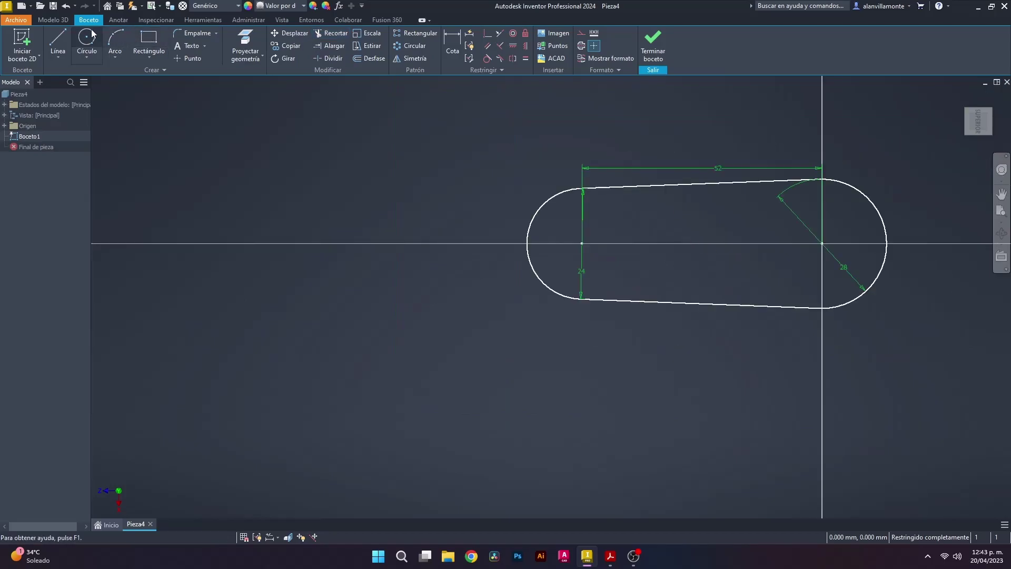
Check the plate thickness in the PDF drawing and extrude the closed outline 4 mm.
{"action": "left_click", "coordinate": [52, 20]}
{"action": "left_click", "coordinate": [61, 42]}
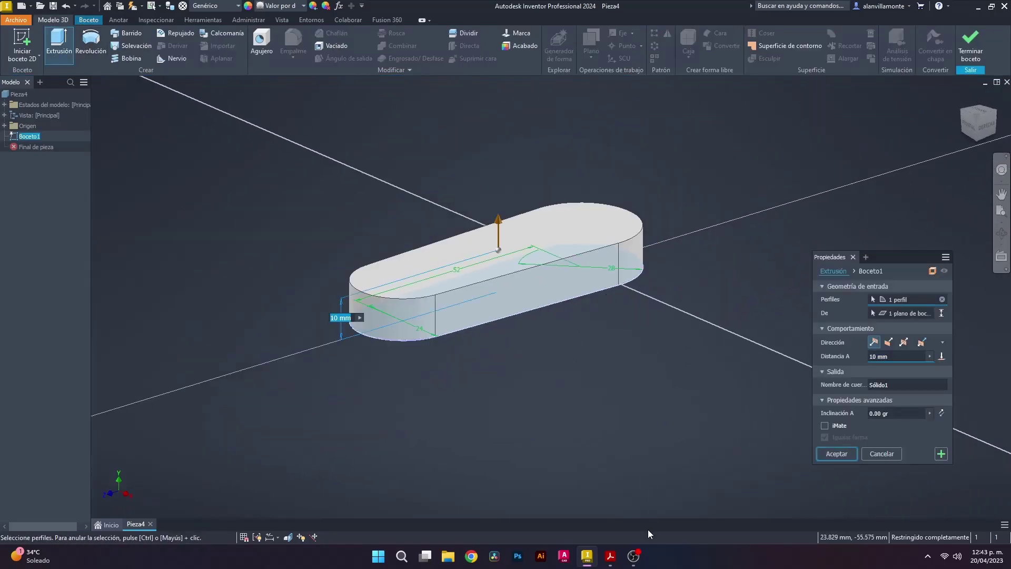
{"action": "left_click", "coordinate": [610, 556]}
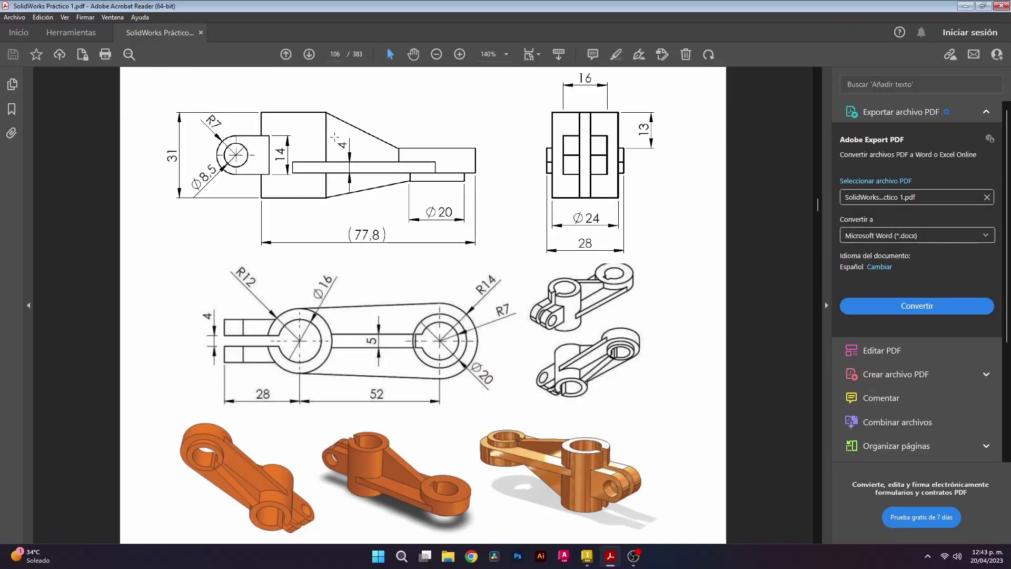
{"action": "left_click_drag", "start_coordinate": [349, 150], "coordinate": [354, 153]}
{"action": "left_click", "coordinate": [478, 196]}
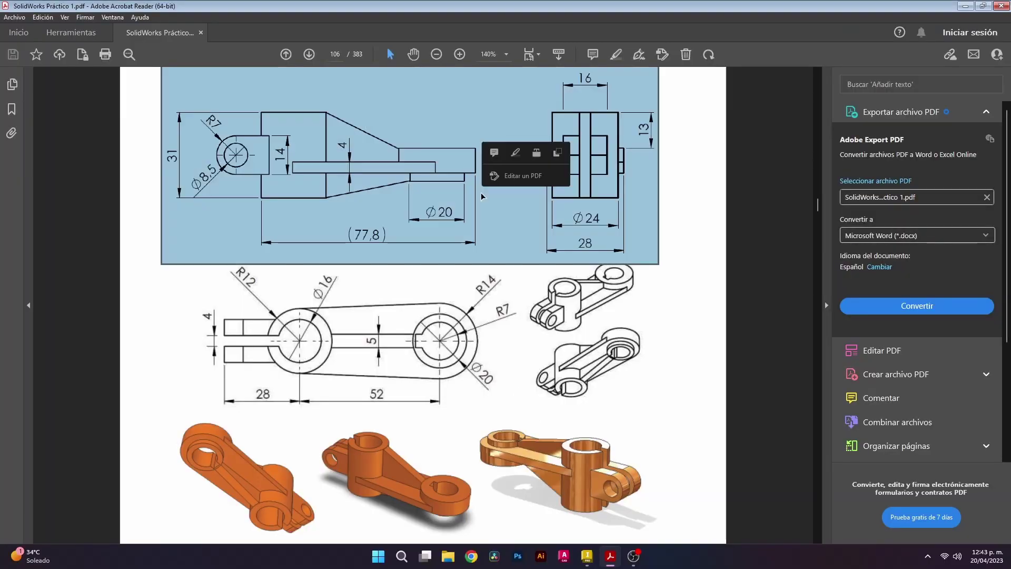
{"action": "left_click", "coordinate": [547, 310]}
{"action": "left_click", "coordinate": [679, 348]}
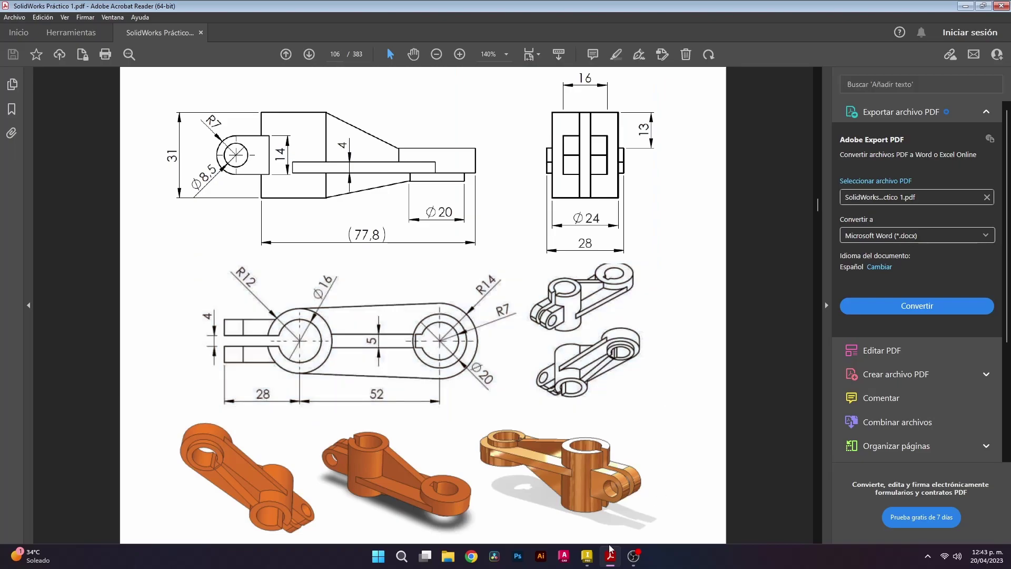
{"action": "left_click", "coordinate": [586, 556]}
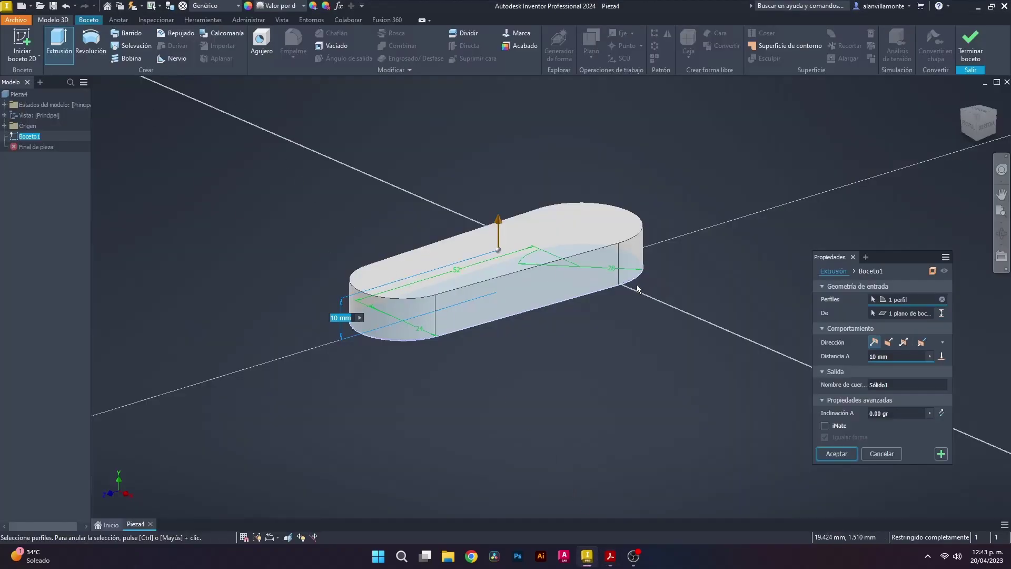
{"action": "key", "text": "Return"}
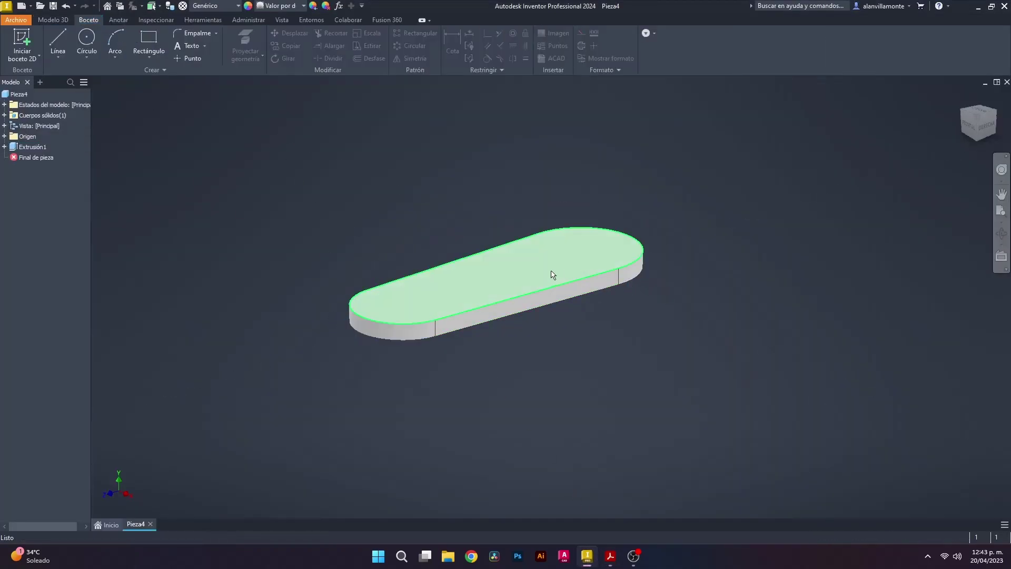
Sketch a circle on the plate's top face, centred on the wide rounded end, and dimension its diameter to 28 mm.
{"action": "left_click", "coordinate": [93, 39]}
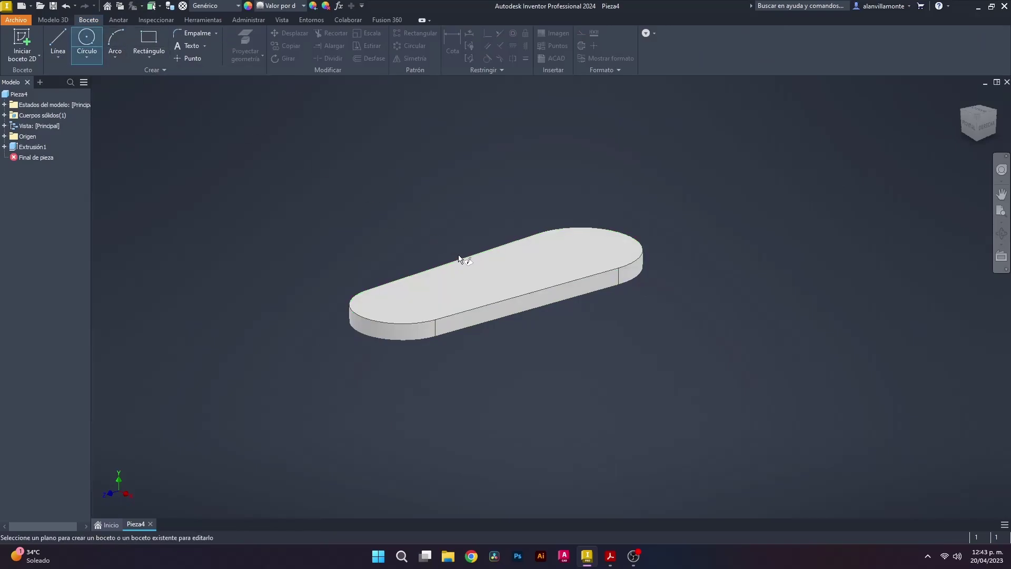
{"action": "left_click", "coordinate": [602, 246]}
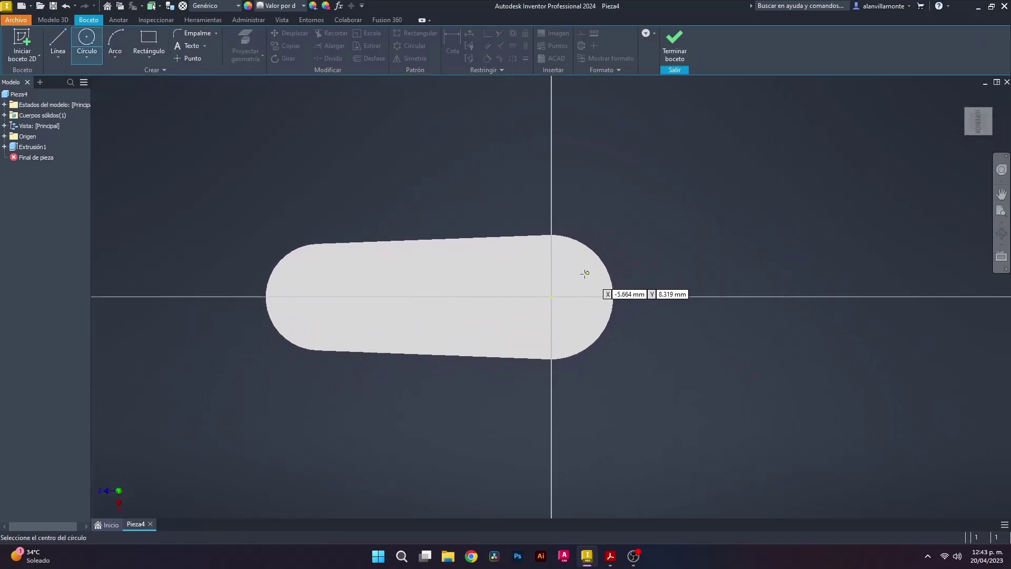
{"action": "left_click", "coordinate": [552, 298]}
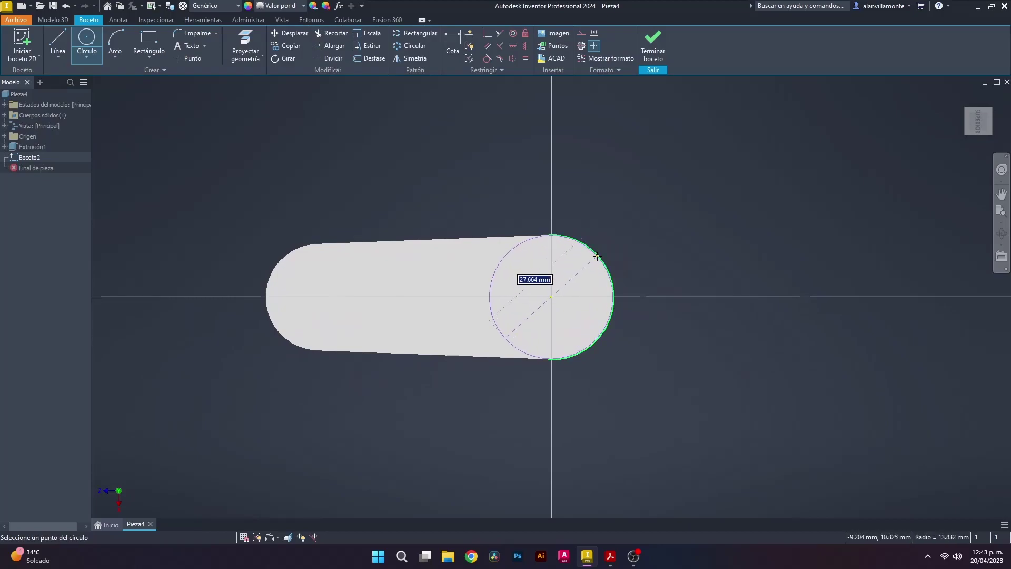
{"action": "left_click", "coordinate": [598, 255]}
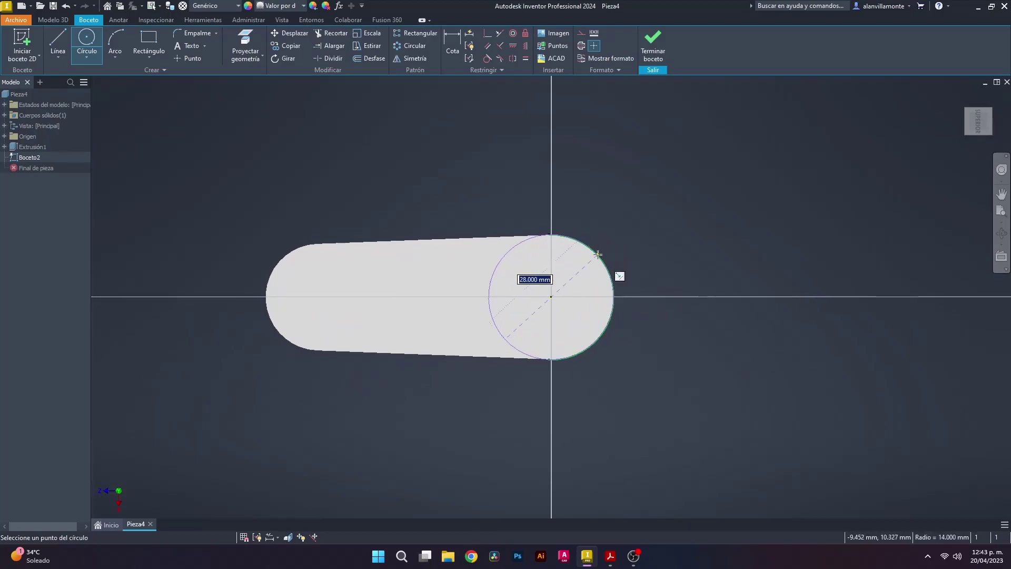
{"action": "left_click", "coordinate": [452, 45]}
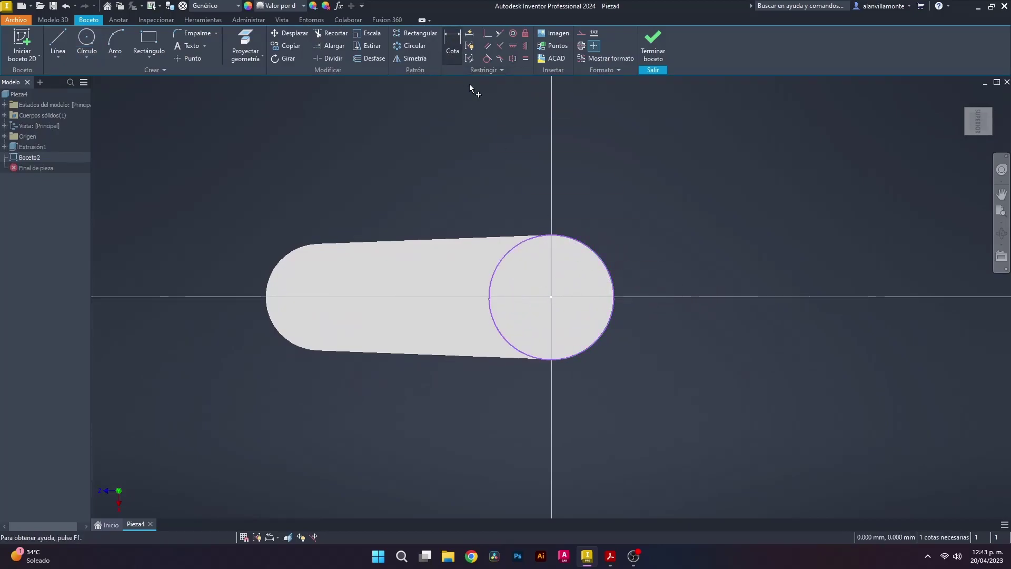
{"action": "left_click", "coordinate": [523, 245]}
{"action": "left_click", "coordinate": [569, 272]}
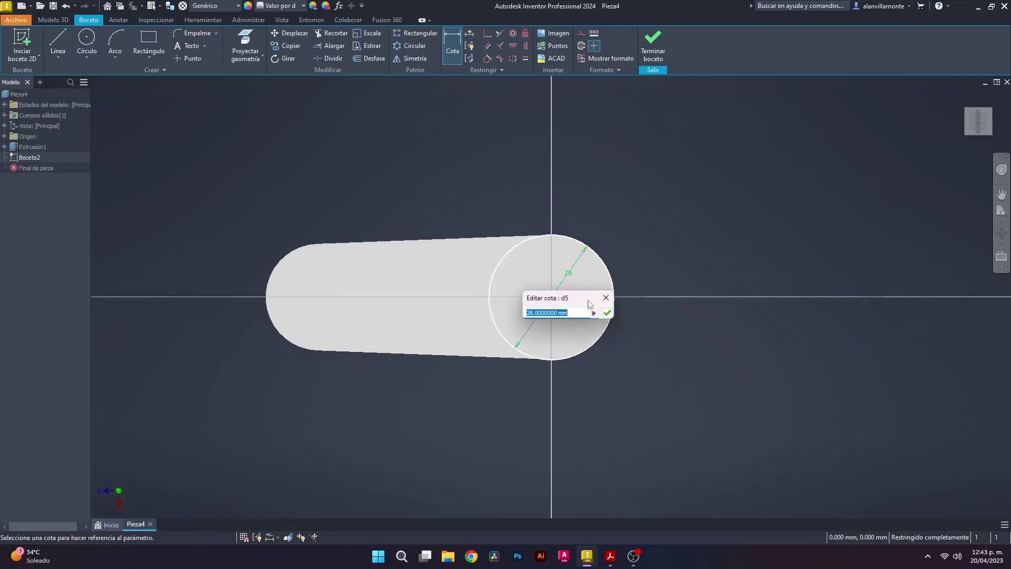
{"action": "key", "text": "Return"}
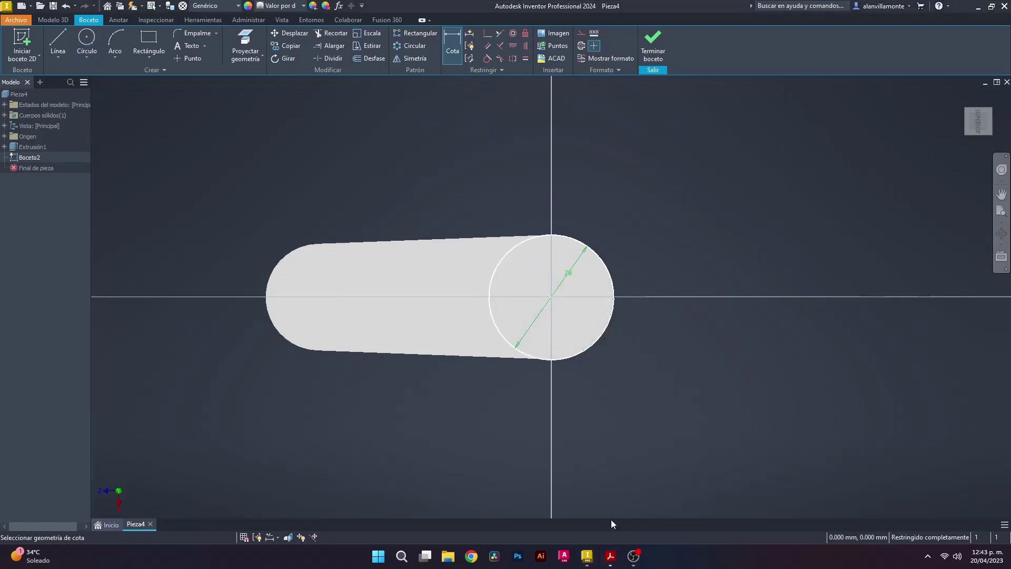
Consult the PDF drawing and extrude the 28 mm circle 5 mm upward, joined to the plate.
{"action": "left_click", "coordinate": [611, 556]}
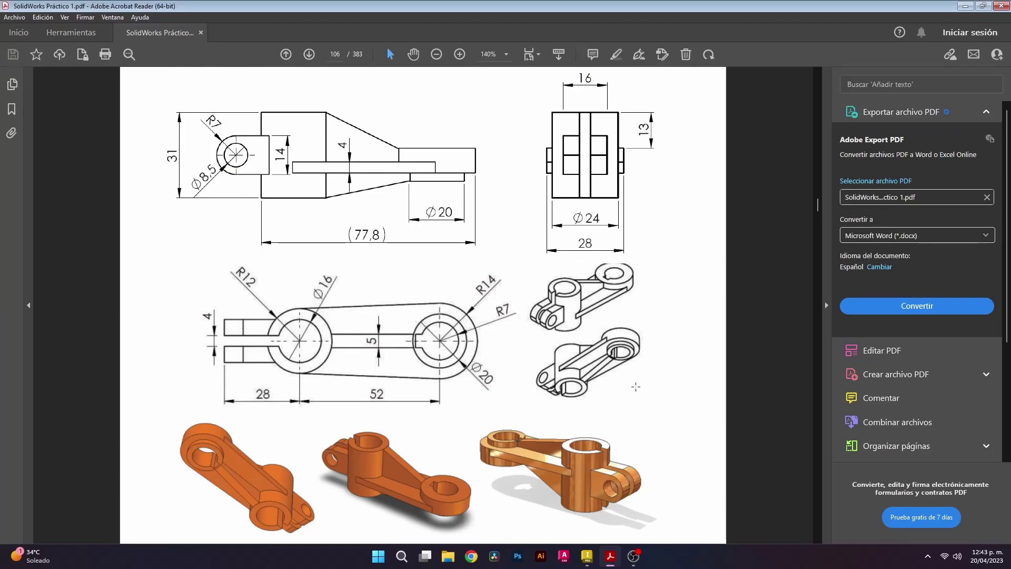
{"action": "left_click", "coordinate": [587, 556]}
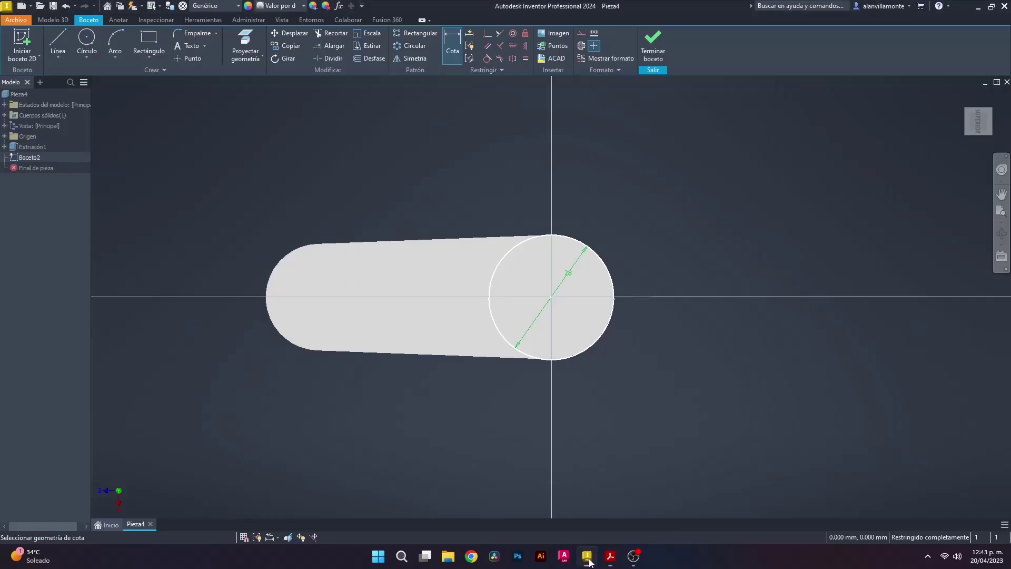
{"action": "left_click", "coordinate": [68, 22]}
{"action": "left_click", "coordinate": [67, 42]}
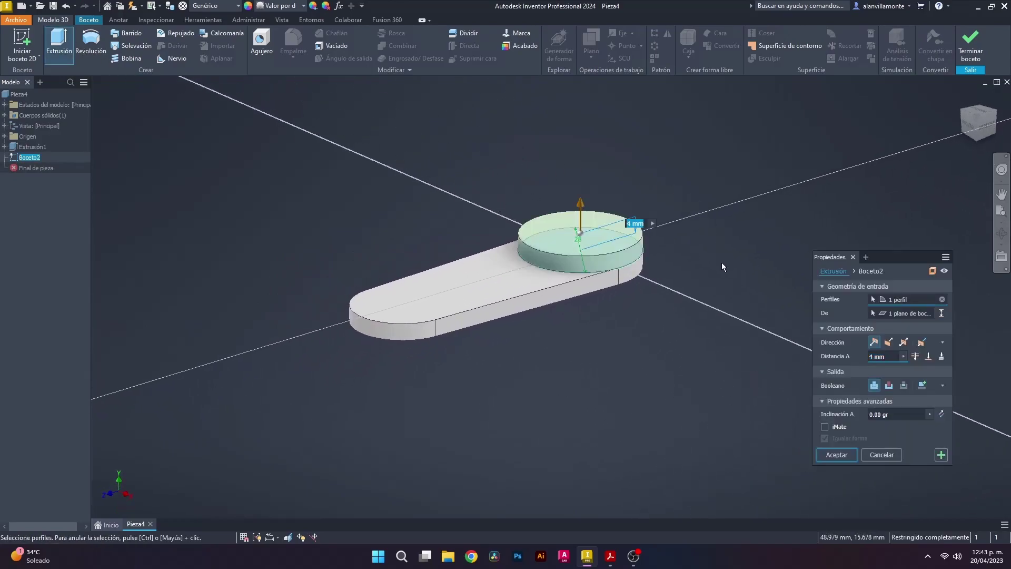
{"action": "key", "text": "Return"}
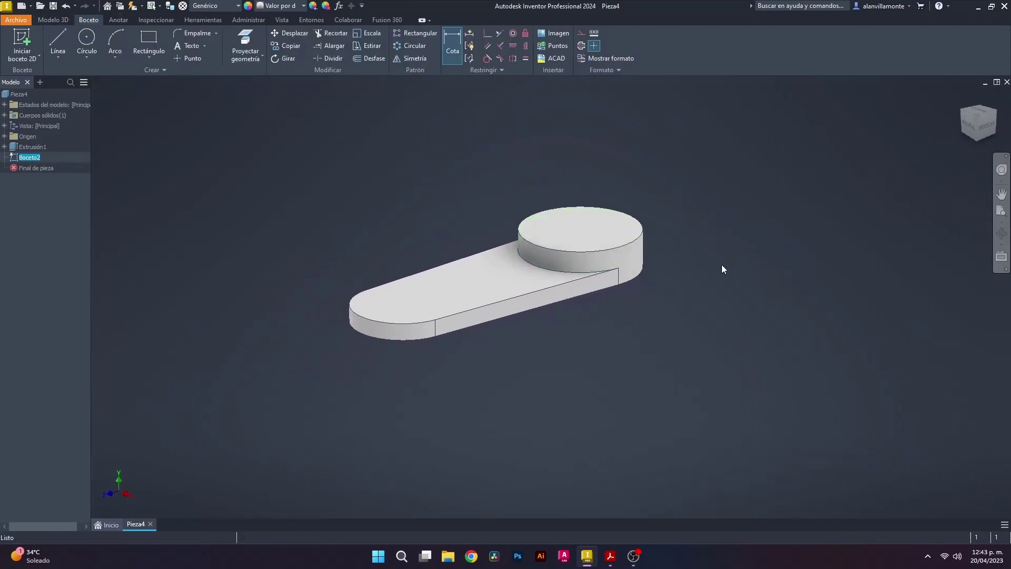
{"action": "left_click", "coordinate": [601, 263]}
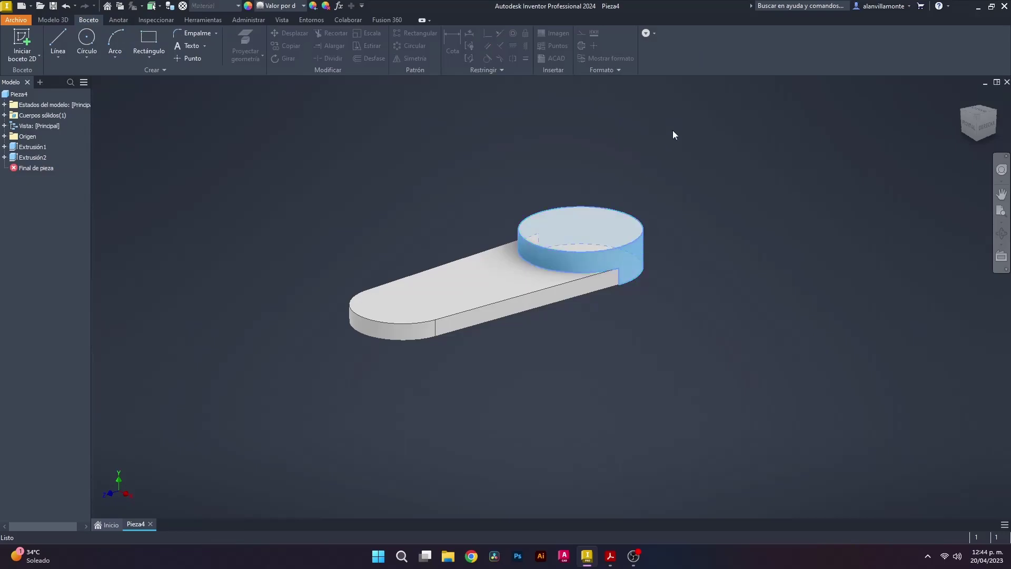
{"action": "left_click", "coordinate": [687, 287]}
{"action": "left_click", "coordinate": [989, 122]}
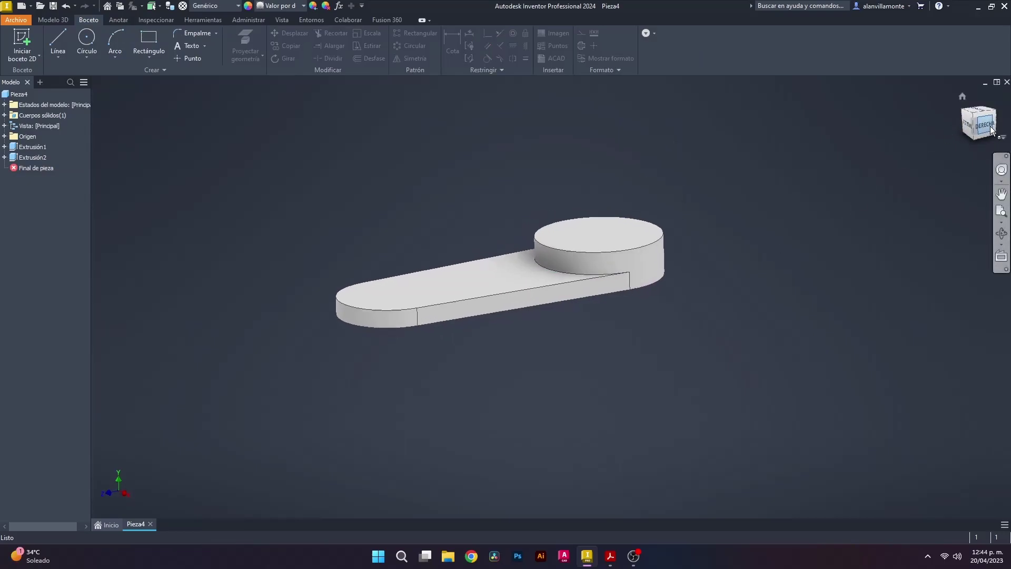
{"action": "left_click", "coordinate": [991, 112]}
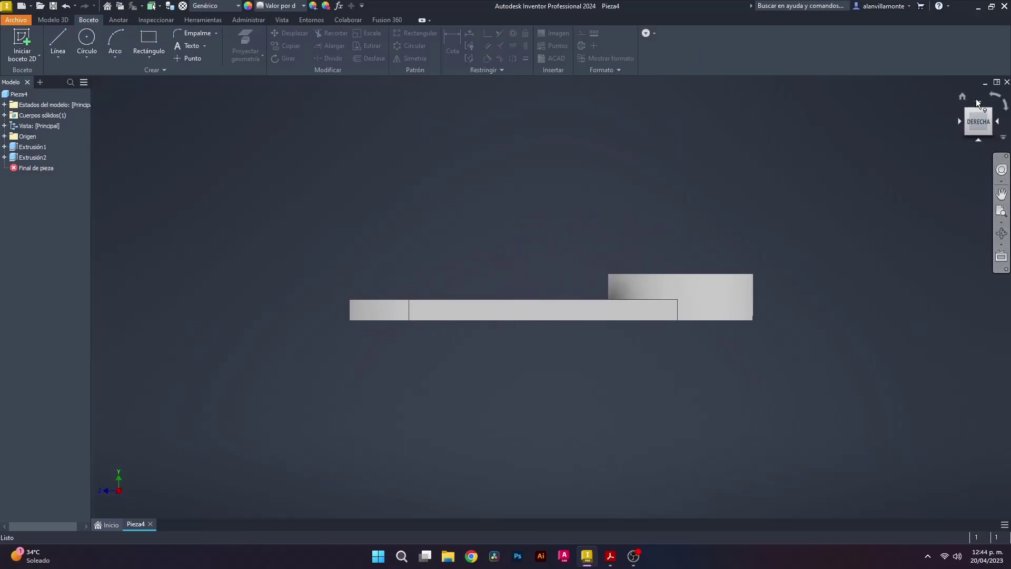
{"action": "left_click", "coordinate": [413, 310]}
{"action": "left_click", "coordinate": [470, 210]}
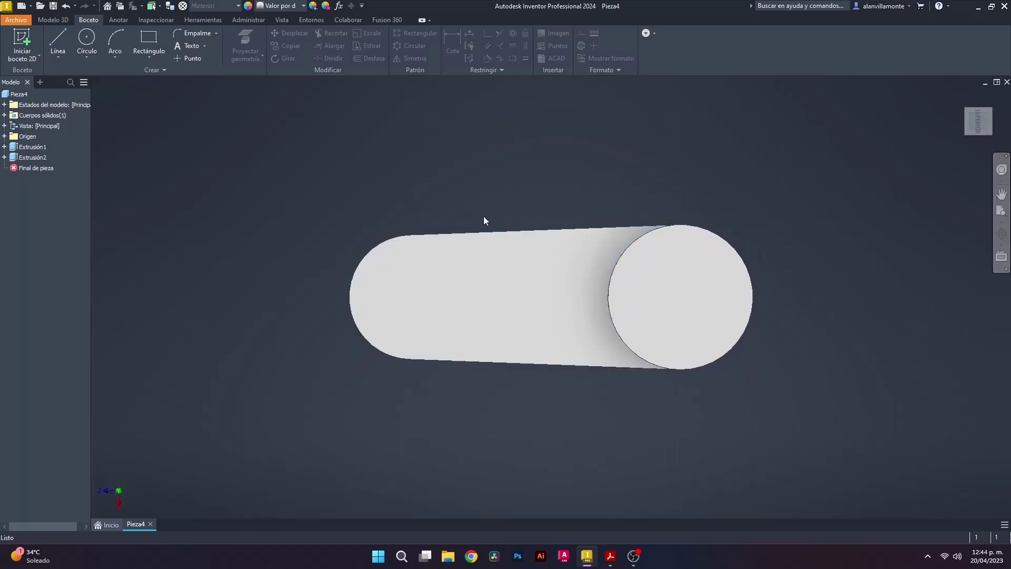
Sketch a 20 mm diameter circle on the plate's underside, centred on the wide end, using the diameter from the PDF drawing.
{"action": "middle_click_drag", "start_coordinate": [679, 473], "coordinate": [688, 379], "text": "shift"}
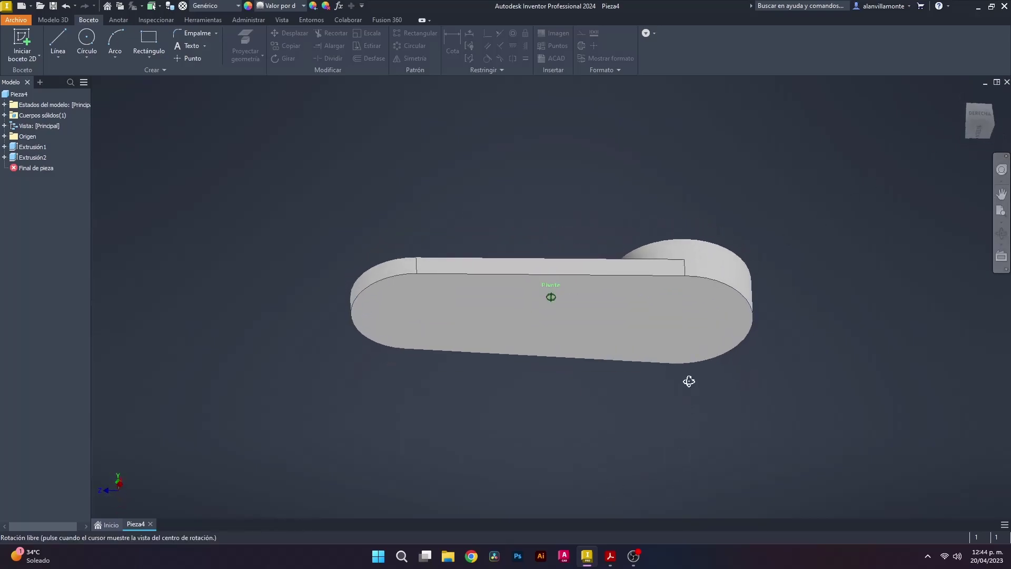
{"action": "left_click", "coordinate": [689, 325]}
{"action": "key", "text": "s"}
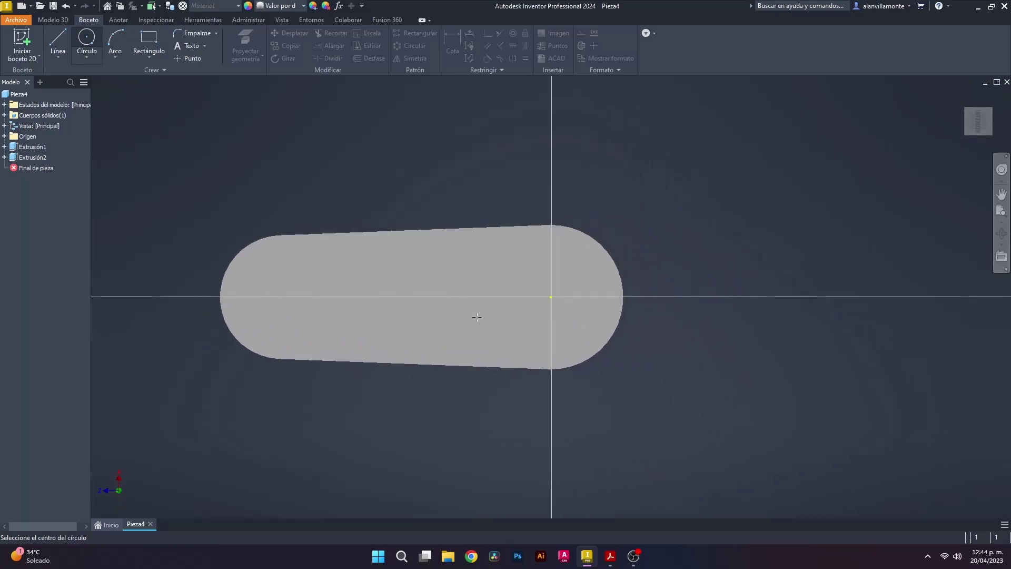
{"action": "key", "text": "c"}
{"action": "left_click", "coordinate": [610, 555]}
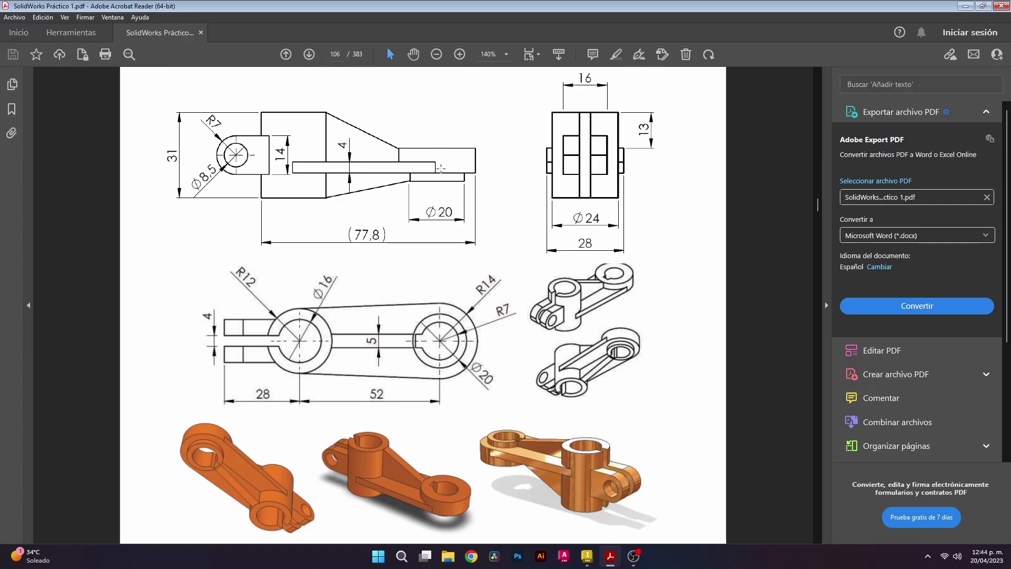
{"action": "left_click", "coordinate": [590, 559]}
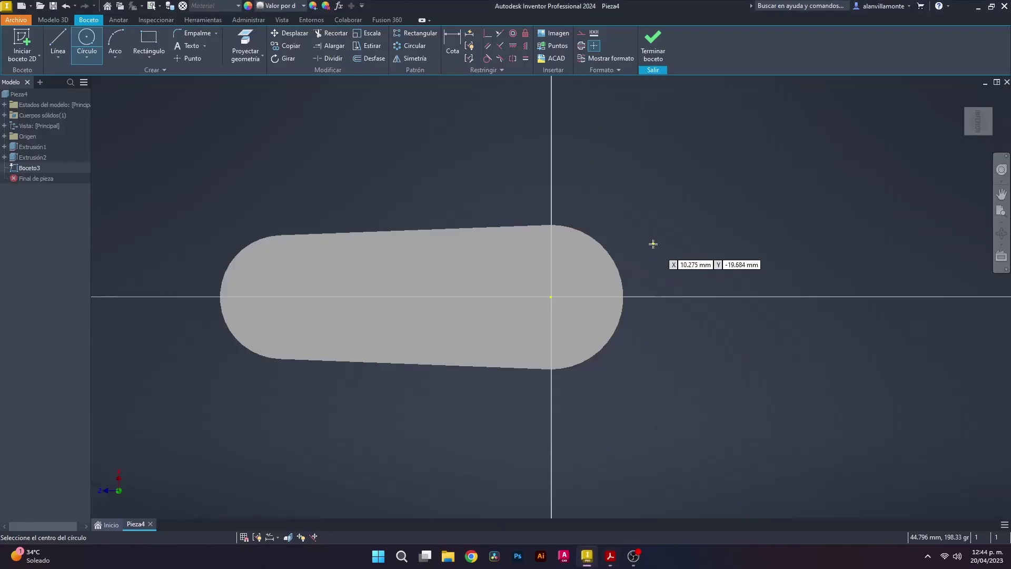
{"action": "left_click", "coordinate": [551, 297]}
{"action": "type", "text": "20"}
{"action": "key", "text": "Return"}
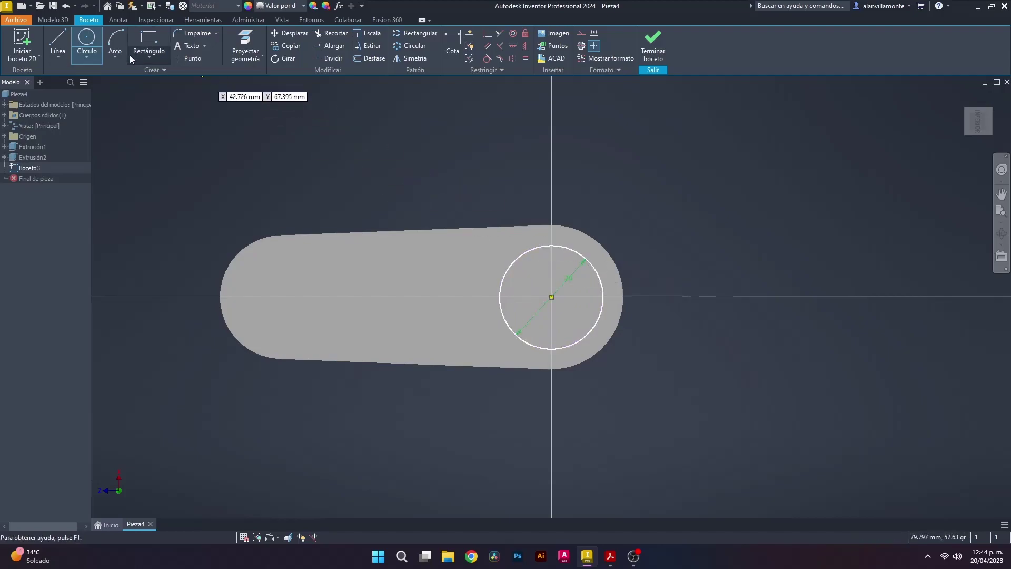
Extrude the 20 mm circle 3 mm downward from the plate's underside, joined to the body.
{"action": "left_click", "coordinate": [58, 21]}
{"action": "left_click", "coordinate": [62, 45]}
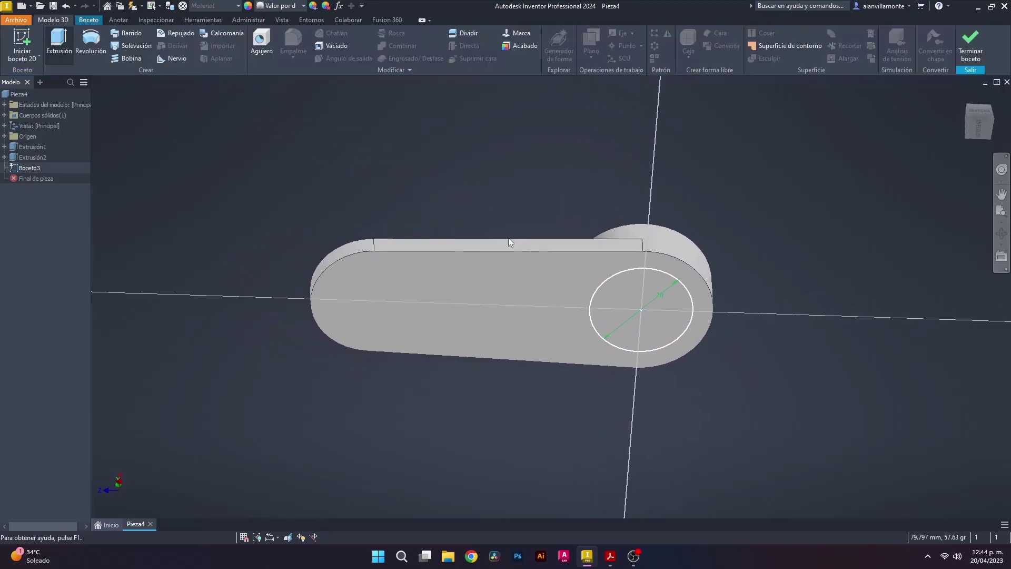
{"action": "middle_click_drag", "start_coordinate": [737, 174], "coordinate": [740, 237], "text": "shift"}
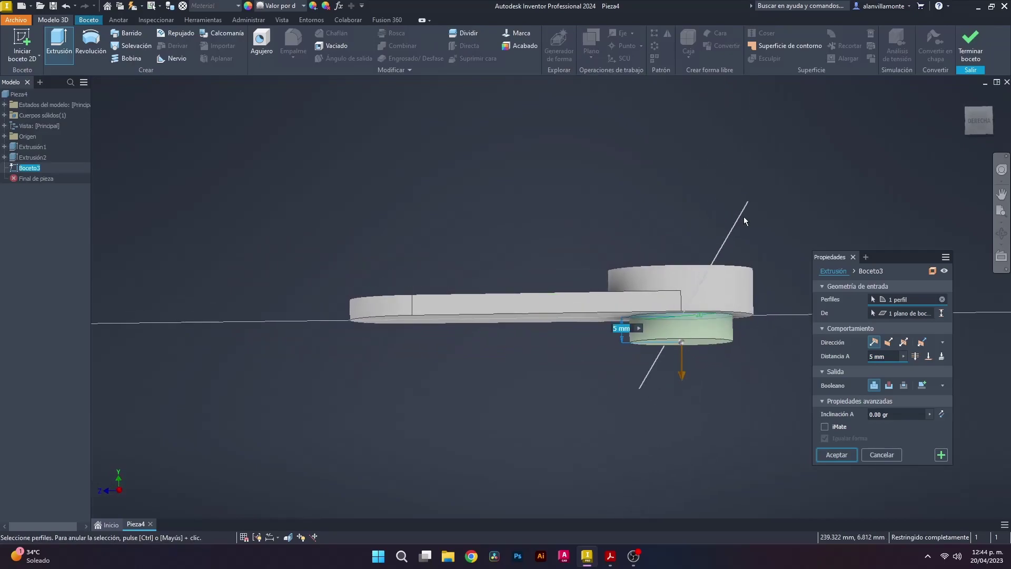
{"action": "left_click", "coordinate": [888, 356]}
{"action": "type", "text": "4"}
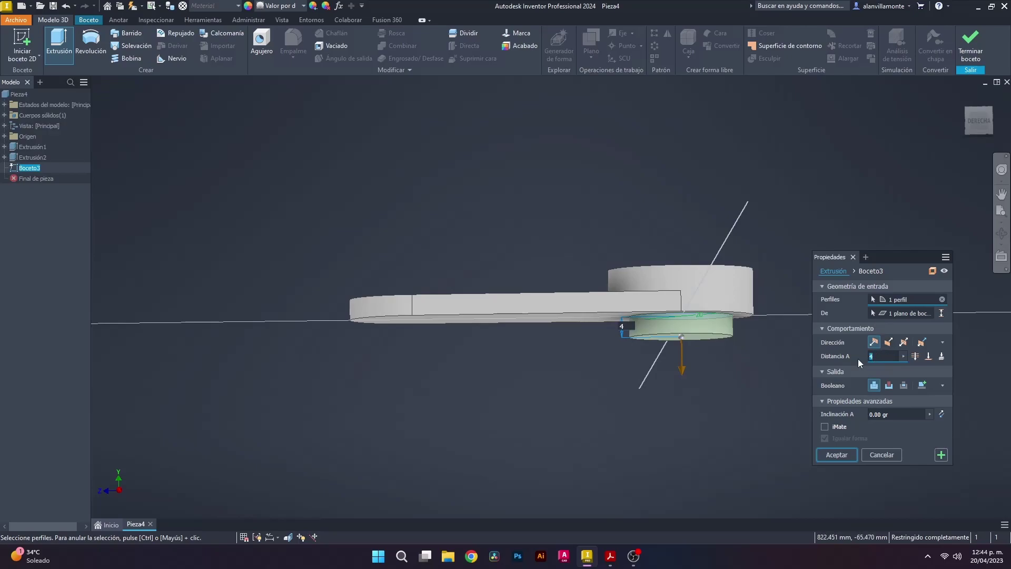
{"action": "left_click", "coordinate": [842, 456]}
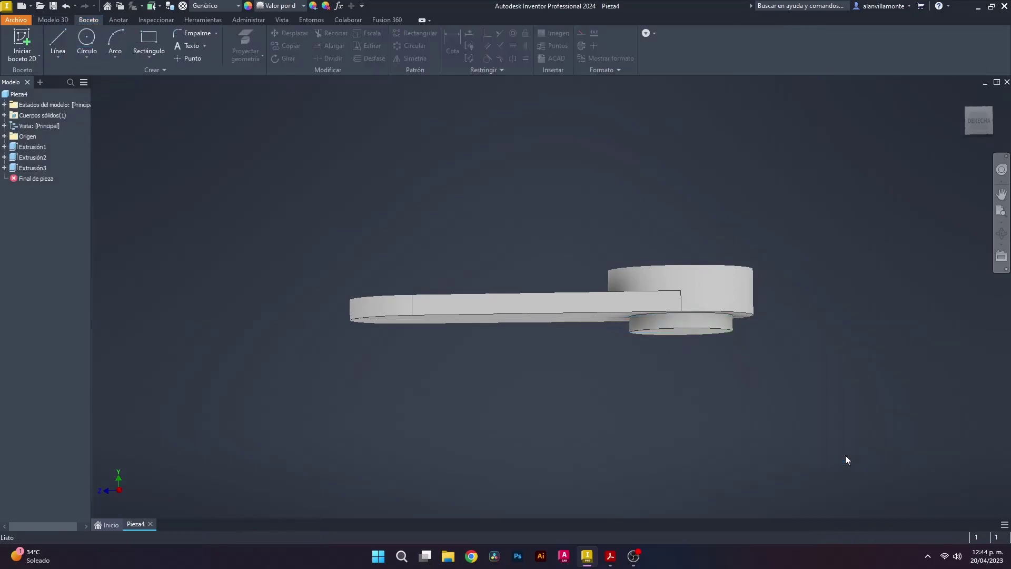
Edit the extrusion of the 20 mm underside boss and increase its distance.
{"action": "mouse_move", "coordinate": [832, 209]}
{"action": "middle_mouse_down", "text": "shift"}
{"action": "mouse_move", "coordinate": [818, 225]}
{"action": "mouse_move", "coordinate": [834, 184]}
{"action": "middle_mouse_up", "text": "shift"}
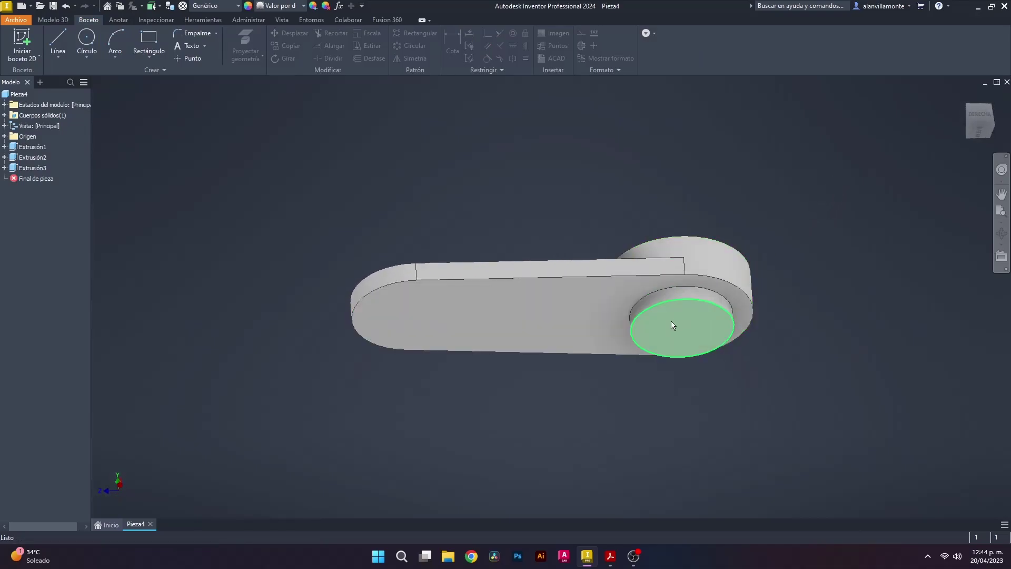
{"action": "left_click", "coordinate": [37, 168]}
{"action": "right_click", "coordinate": [37, 169]}
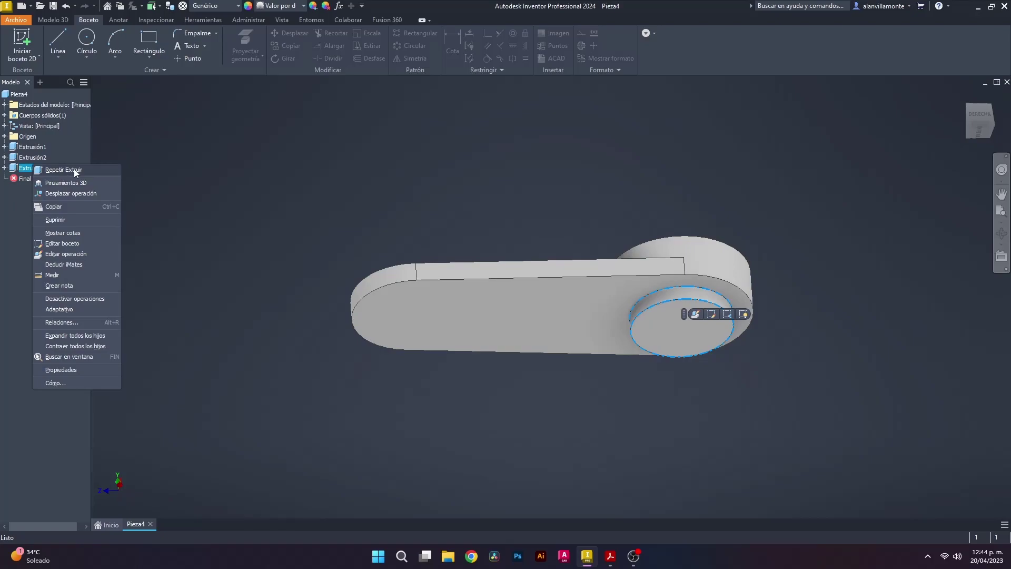
{"action": "left_click", "coordinate": [75, 253]}
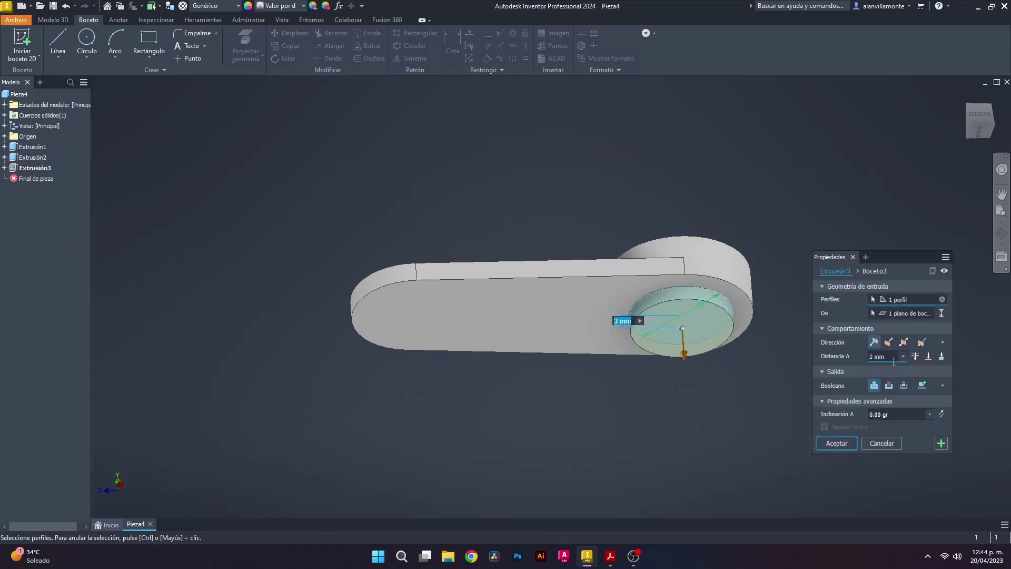
{"action": "left_click_drag", "start_coordinate": [894, 358], "coordinate": [867, 357]}
{"action": "key", "text": "Return"}
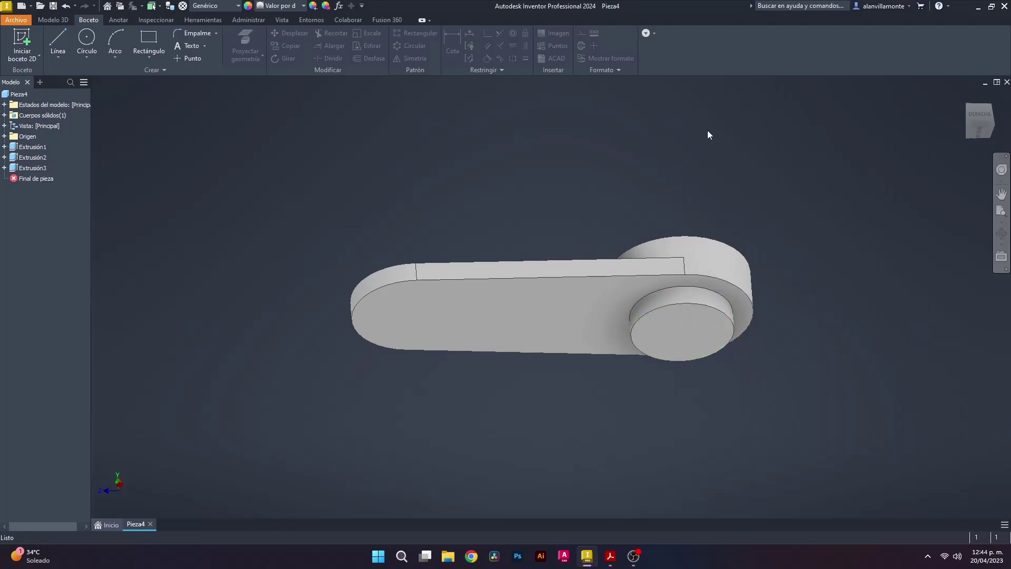
{"action": "middle_click_drag", "start_coordinate": [711, 126], "coordinate": [651, 283], "text": "shift"}
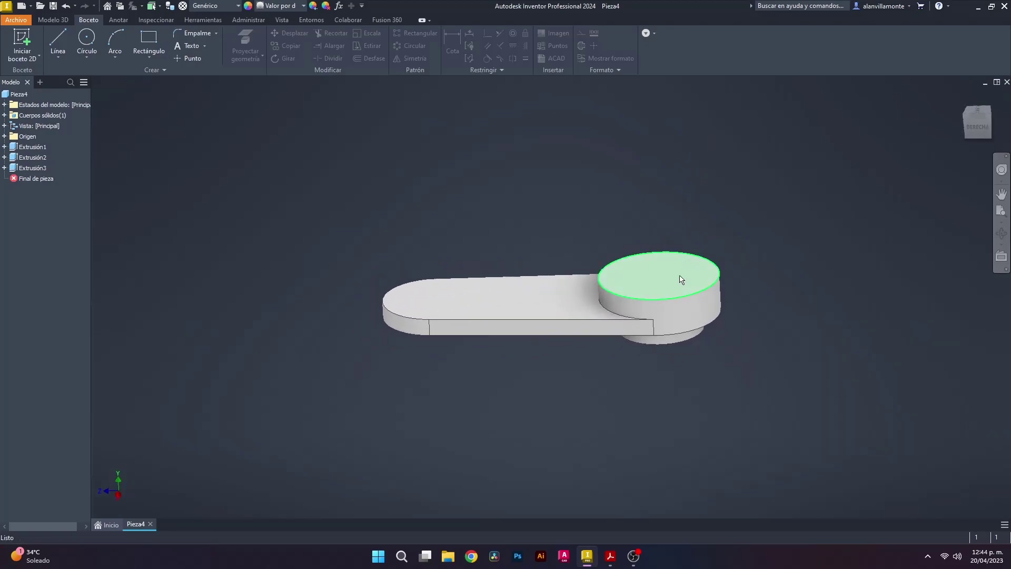
Check the bore size in the PDF drawing and sketch a concentric 14 mm circle on the 28 mm boss's top face.
{"action": "left_click", "coordinate": [610, 556]}
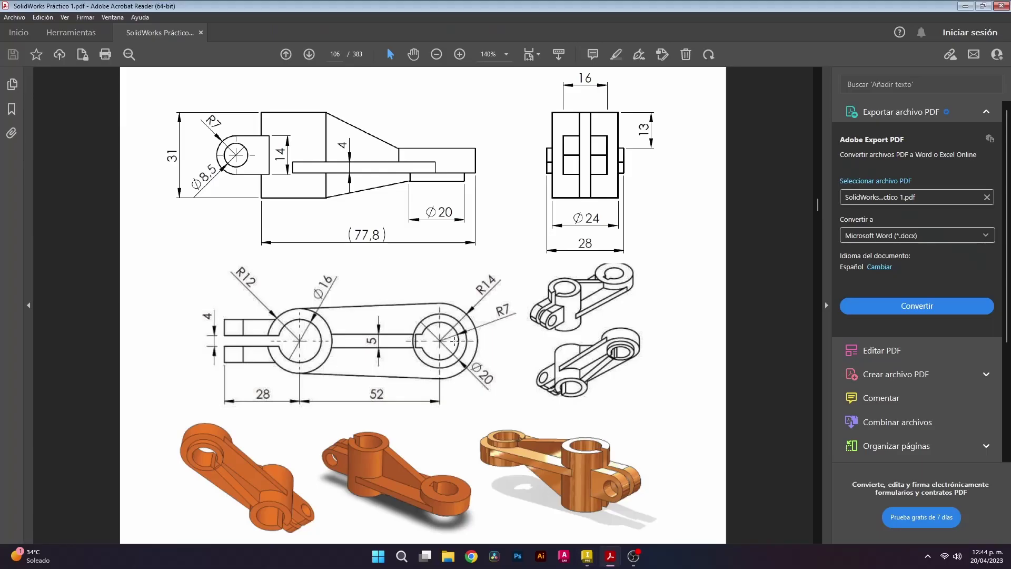
{"action": "left_click", "coordinate": [587, 556]}
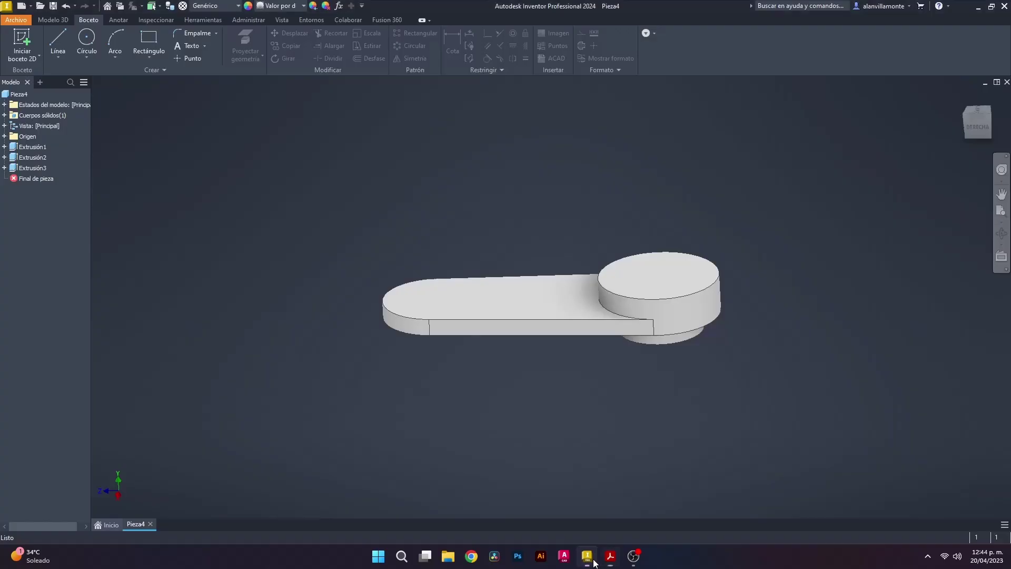
{"action": "left_click", "coordinate": [668, 290]}
{"action": "left_click", "coordinate": [22, 43]}
{"action": "left_click", "coordinate": [86, 42]}
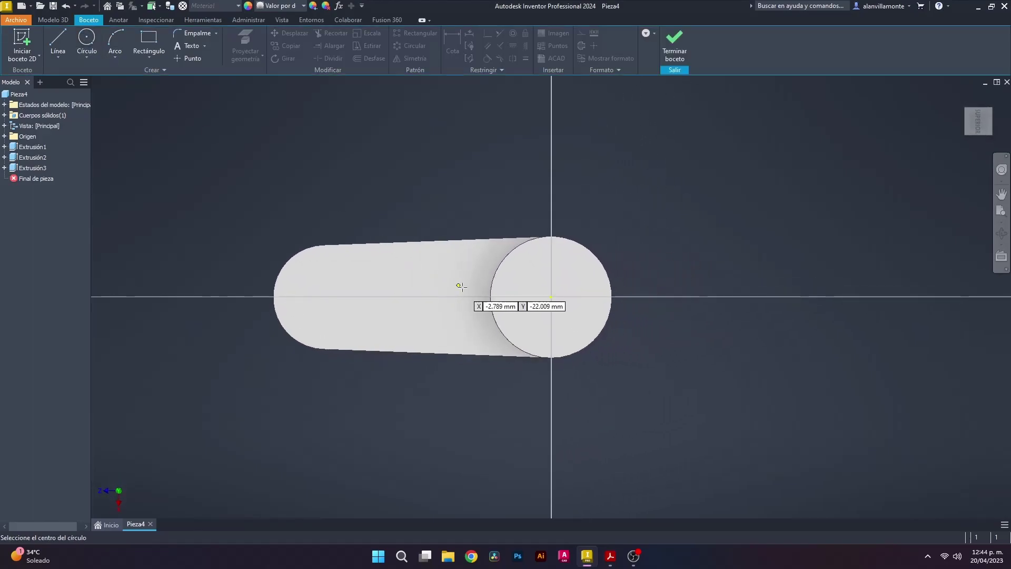
{"action": "type", "text": "14"}
{"action": "key", "text": "Return"}
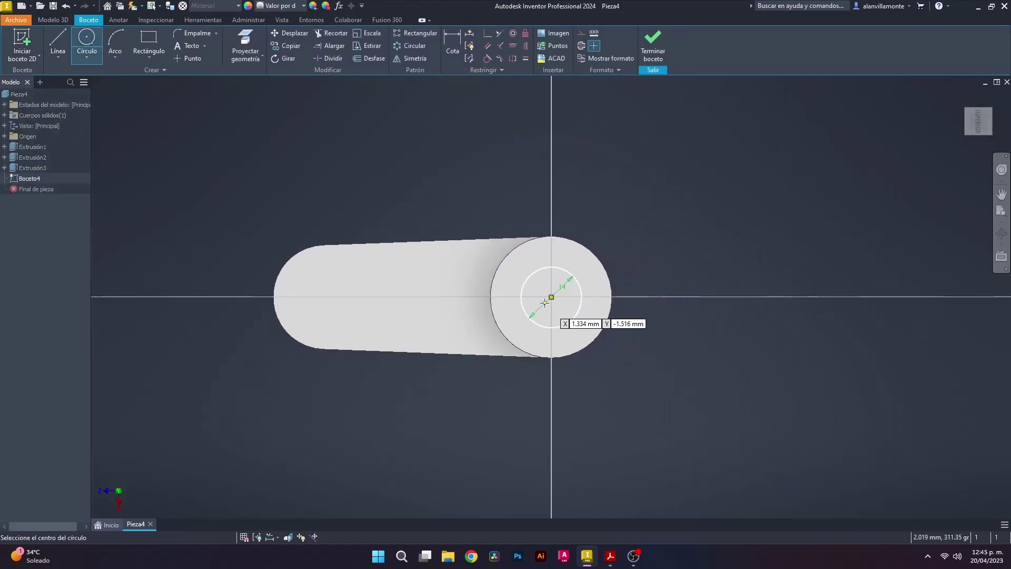
Sketch the keyway's upper half with a 2 mm centre line, a 2.5 mm perpendicular side and an edge back to the 14 mm circle.
{"action": "scroll", "coordinate": [528, 307], "scroll_direction": "up", "scroll_amount": 5}
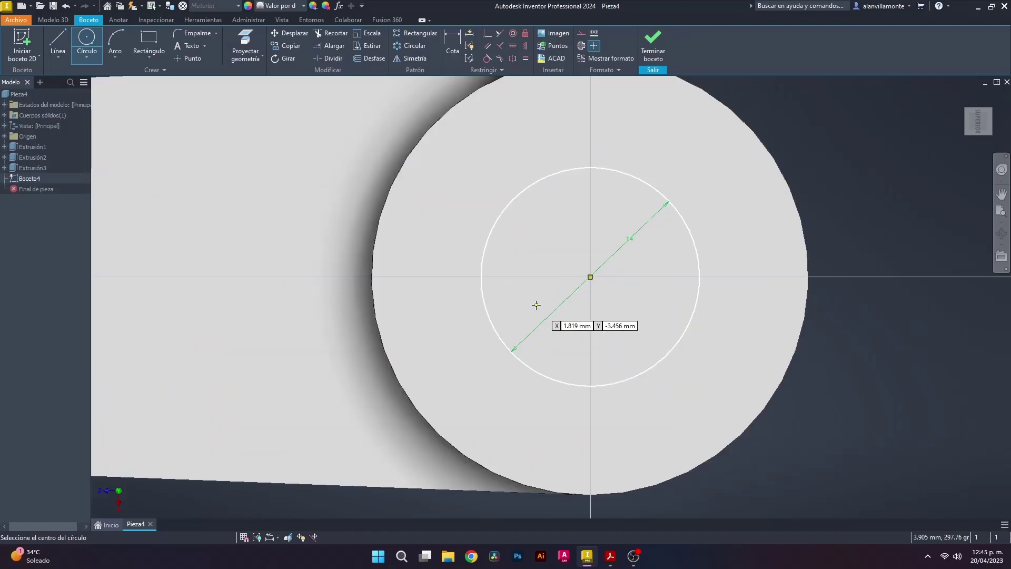
{"action": "left_click", "coordinate": [68, 36]}
{"action": "left_click", "coordinate": [479, 276]}
{"action": "type", "text": "2"}
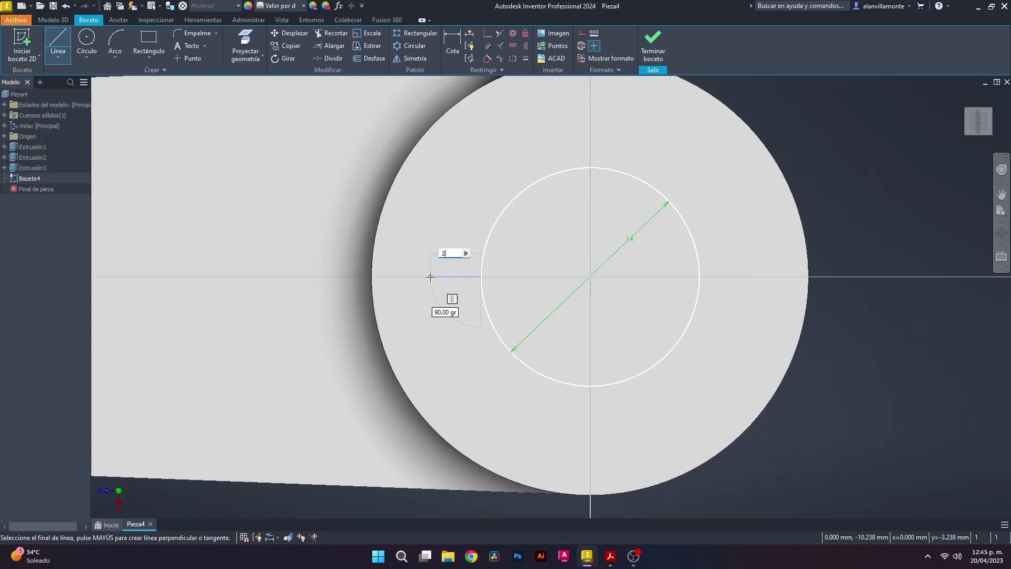
{"action": "key", "text": "Return"}
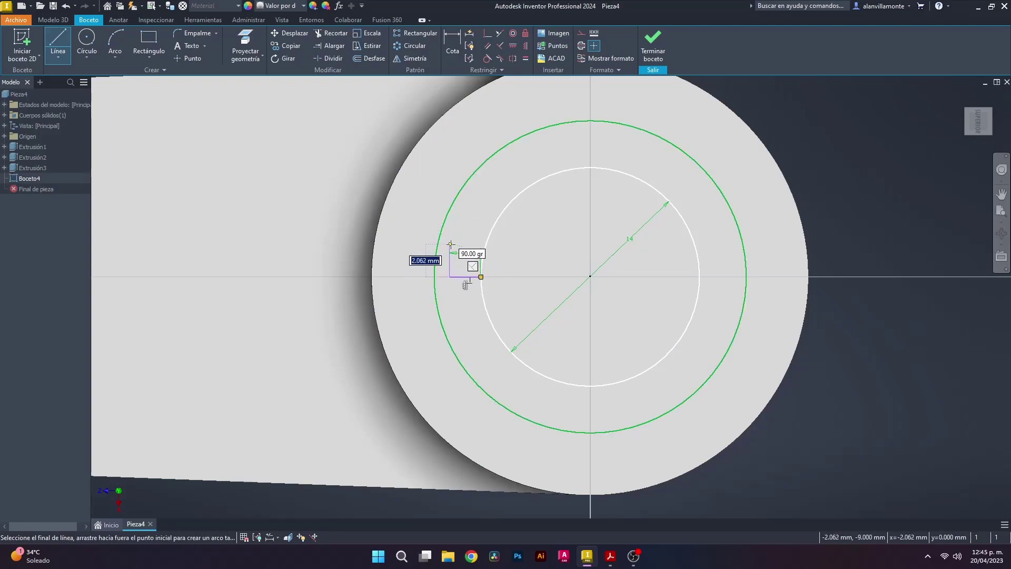
{"action": "type", "text": "2.5"}
{"action": "key", "text": "Return"}
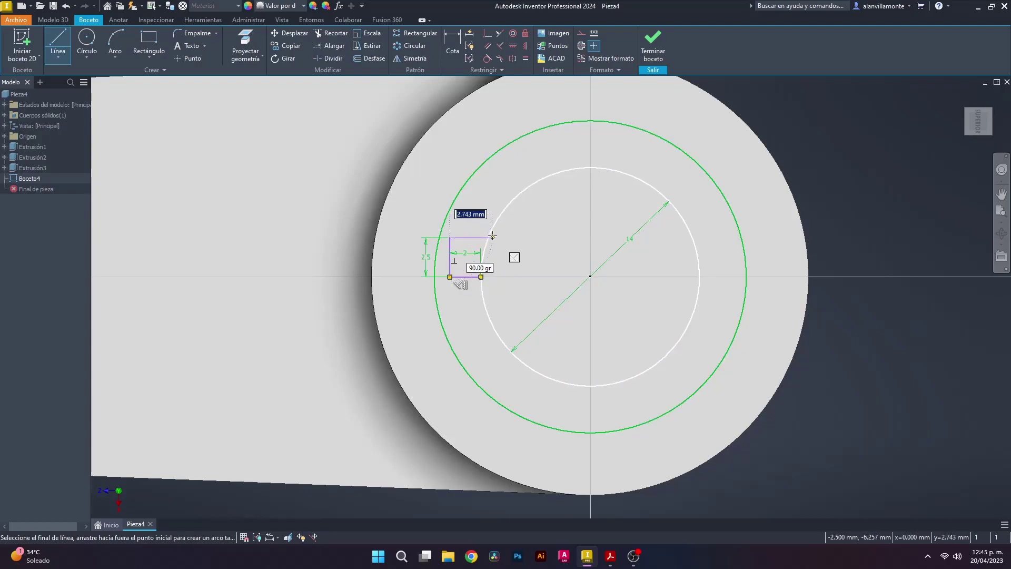
{"action": "key", "text": "Escape"}
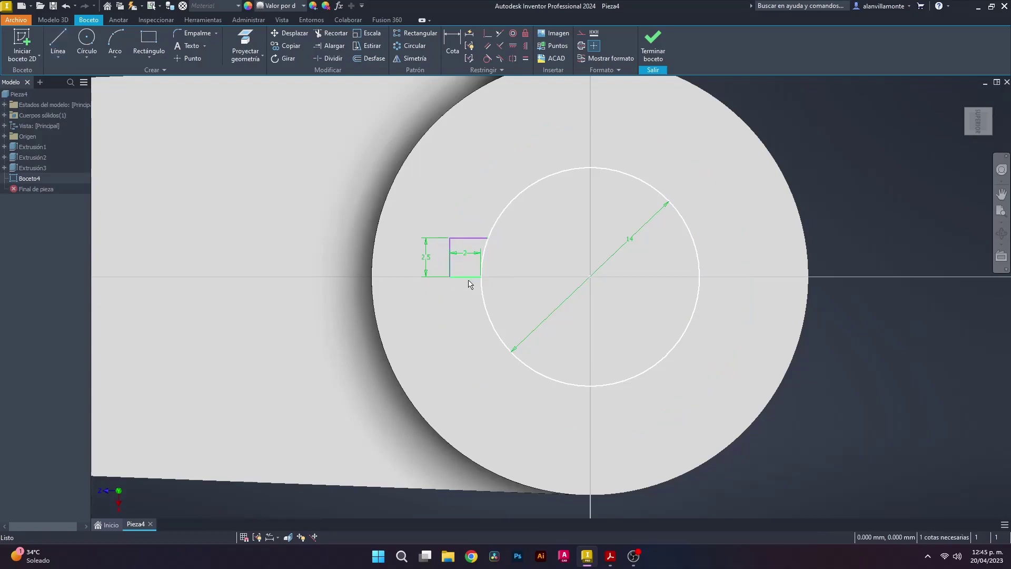
Draw the keyway's lower half with a 2.6 mm side and an edge to the circle, and delete the centre line.
{"action": "scroll", "coordinate": [460, 315], "scroll_direction": "up", "scroll_amount": 5}
{"action": "scroll", "coordinate": [460, 308], "scroll_direction": "down", "scroll_amount": 2}
{"action": "key", "text": "l"}
{"action": "left_click", "coordinate": [447, 209]}
{"action": "type", "text": "2.6"}
{"action": "key", "text": "Return"}
{"action": "left_click", "coordinate": [529, 295]}
{"action": "key", "text": "Escape"}
{"action": "left_click", "coordinate": [502, 211]}
{"action": "key", "text": "Delete"}
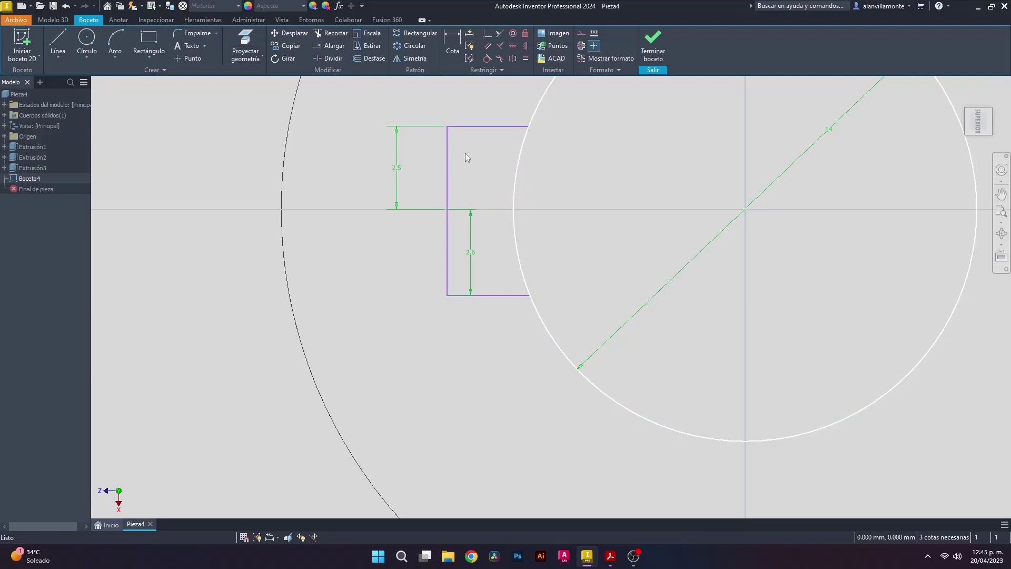
Delete the 2.5 mm and 2.6 mm dimensions from the keyway's sides.
{"action": "left_click", "coordinate": [399, 170]}
{"action": "key", "text": "Delete"}
{"action": "left_click", "coordinate": [470, 252]}
{"action": "key", "text": "Delete"}
Dimension the distance between the keyway's upper and lower edges as 5 mm.
{"action": "left_click", "coordinate": [452, 45]}
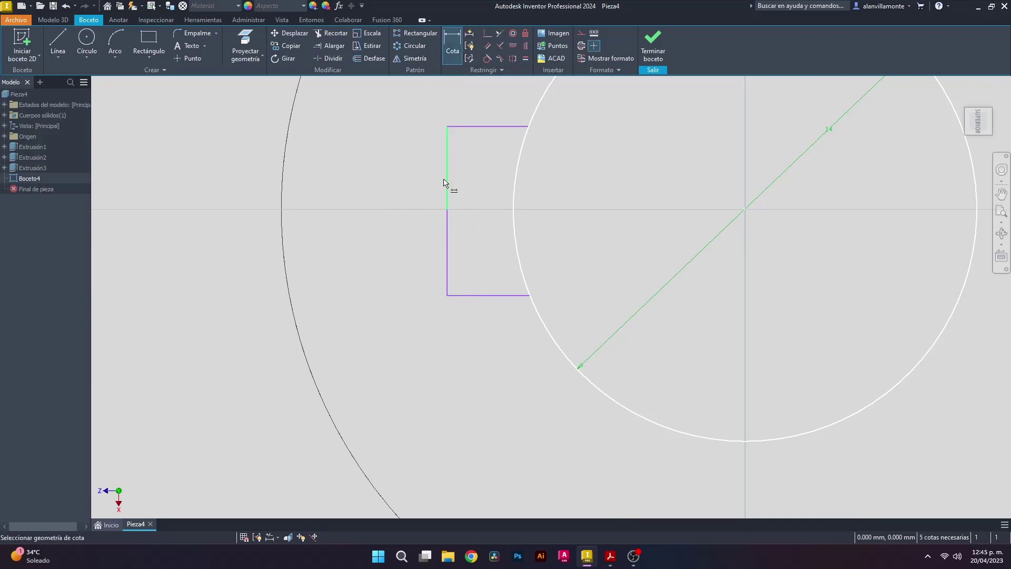
{"action": "left_click", "coordinate": [444, 182]}
{"action": "key", "text": "Escape"}
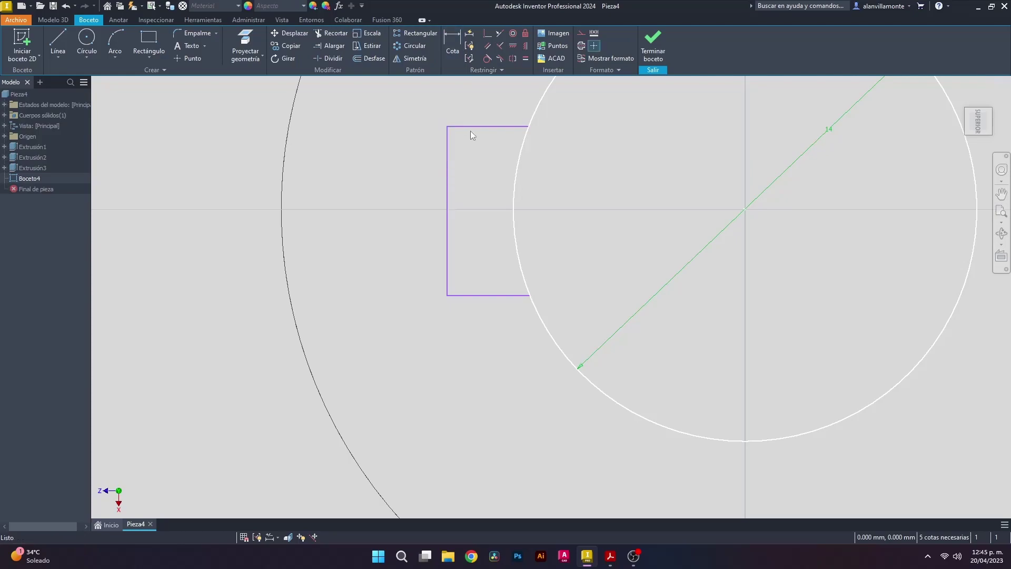
{"action": "left_click", "coordinate": [453, 47]}
{"action": "left_click", "coordinate": [481, 126]}
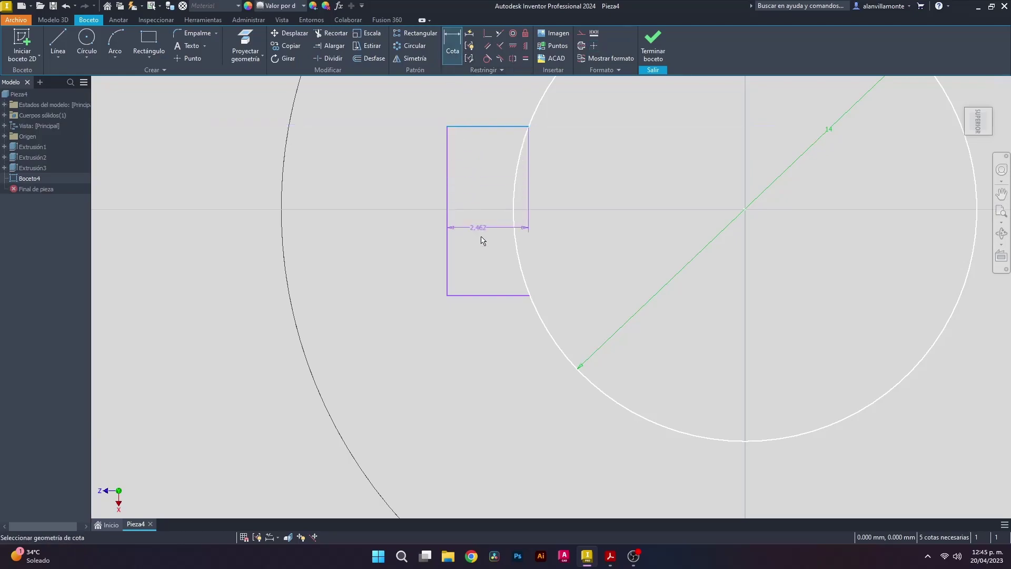
{"action": "left_click", "coordinate": [484, 296]}
{"action": "left_click", "coordinate": [436, 228]}
{"action": "type", "text": "5"}
{"action": "key", "text": "Return"}
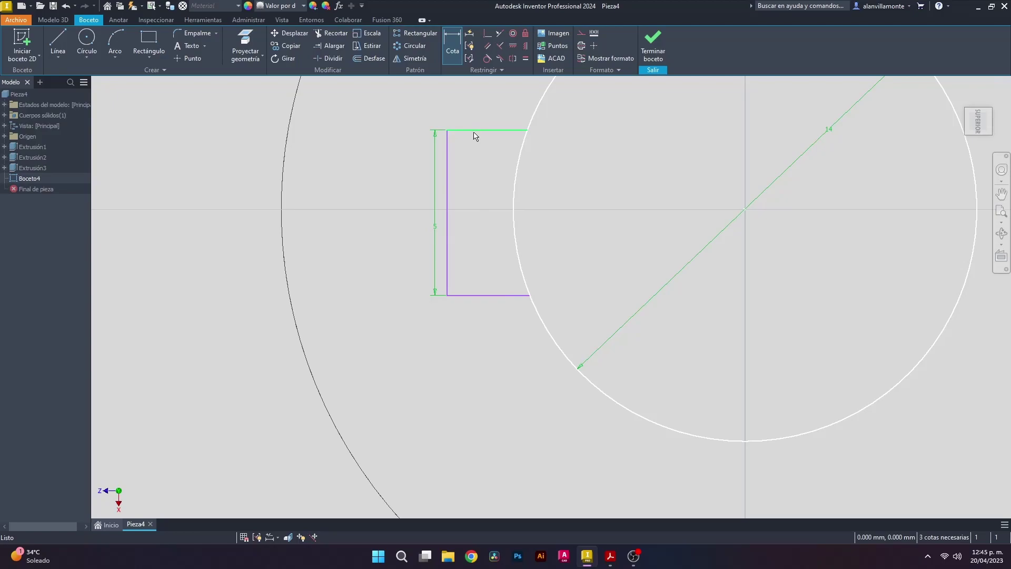
Dimension the length of the keyway's upper edge.
{"action": "key", "text": "d"}
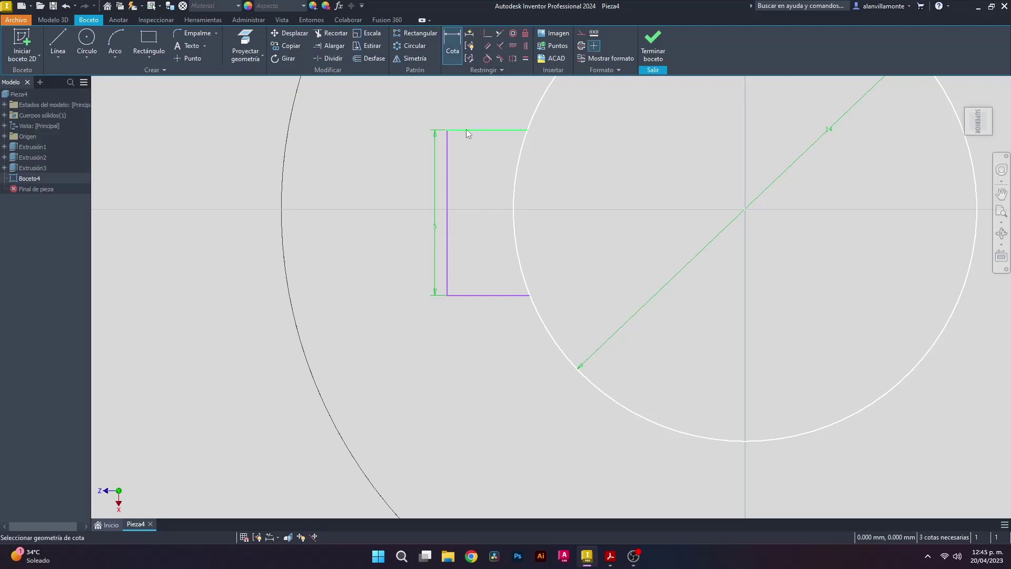
{"action": "left_click", "coordinate": [466, 132]}
{"action": "left_click", "coordinate": [468, 111]}
{"action": "left_click", "coordinate": [500, 150]}
{"action": "left_click", "coordinate": [476, 295]}
{"action": "key", "text": "Escape"}
{"action": "key", "text": "Escape"}
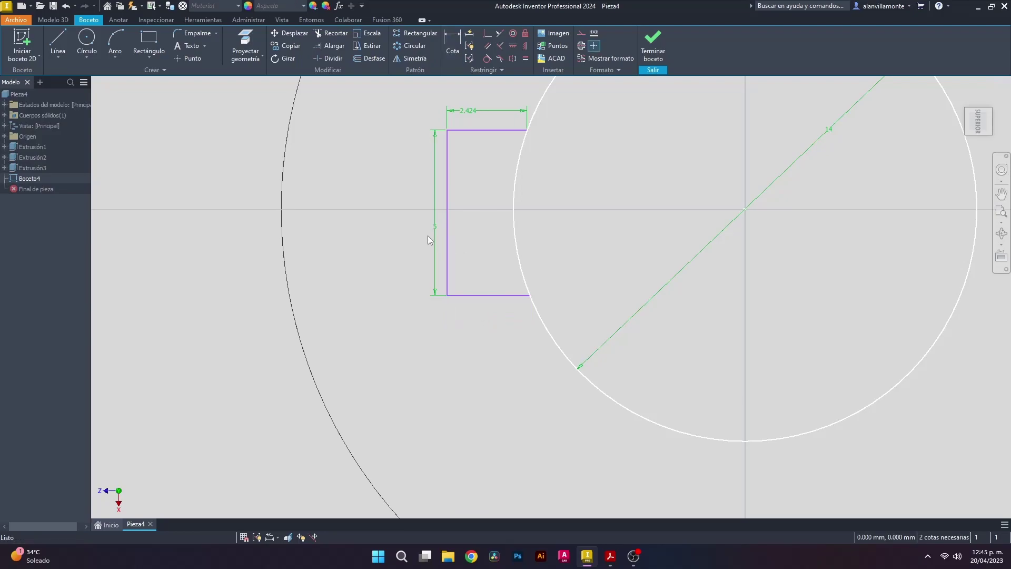
Delete all keyway lines and their dimensions, keeping only the 14 mm circle.
{"action": "left_click", "coordinate": [435, 230]}
{"action": "key", "text": "Delete"}
{"action": "left_click", "coordinate": [480, 296]}
{"action": "key", "text": "Delete"}
{"action": "left_click", "coordinate": [449, 255]}
{"action": "key", "text": "Delete"}
{"action": "left_click", "coordinate": [447, 207]}
{"action": "key", "text": "Delete"}
{"action": "left_click", "coordinate": [478, 132]}
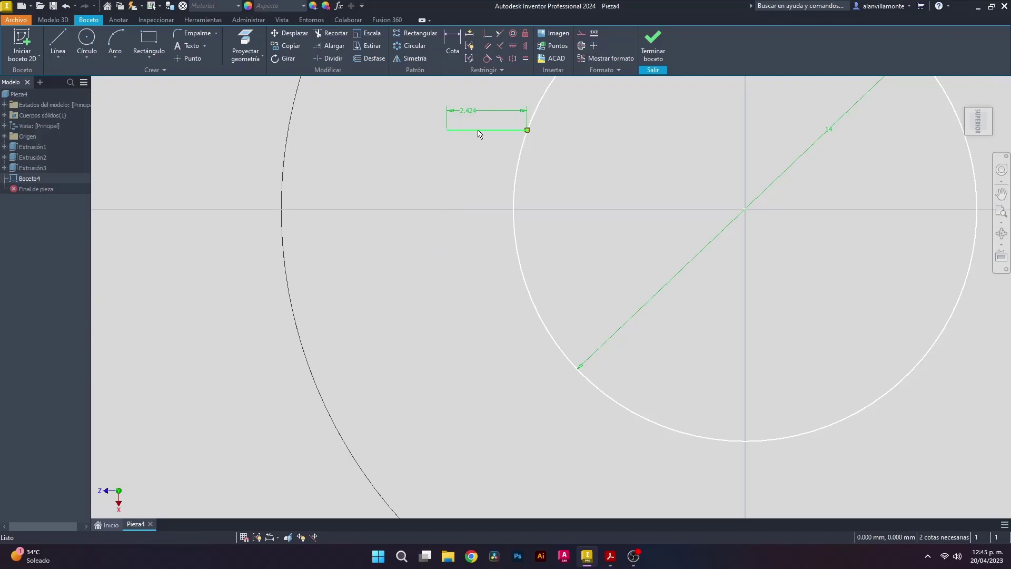
{"action": "key", "text": "Delete"}
Draw a 2 mm line along the axis from the 14 mm circle toward the arm, and a 2.5 mm line upward from its end.
{"action": "key", "text": "l"}
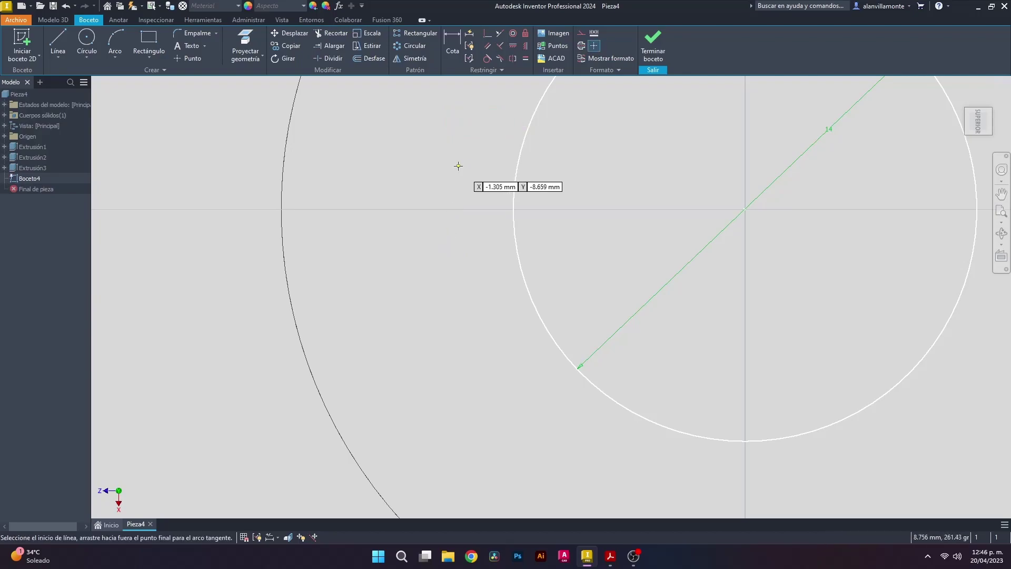
{"action": "left_click", "coordinate": [513, 209]}
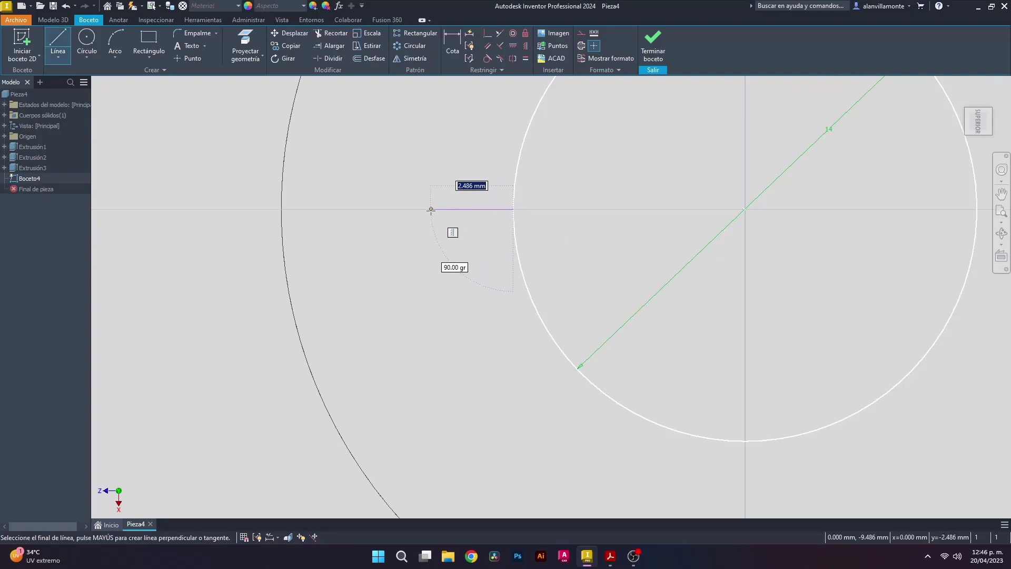
{"action": "type", "text": "2"}
{"action": "key", "text": "Return"}
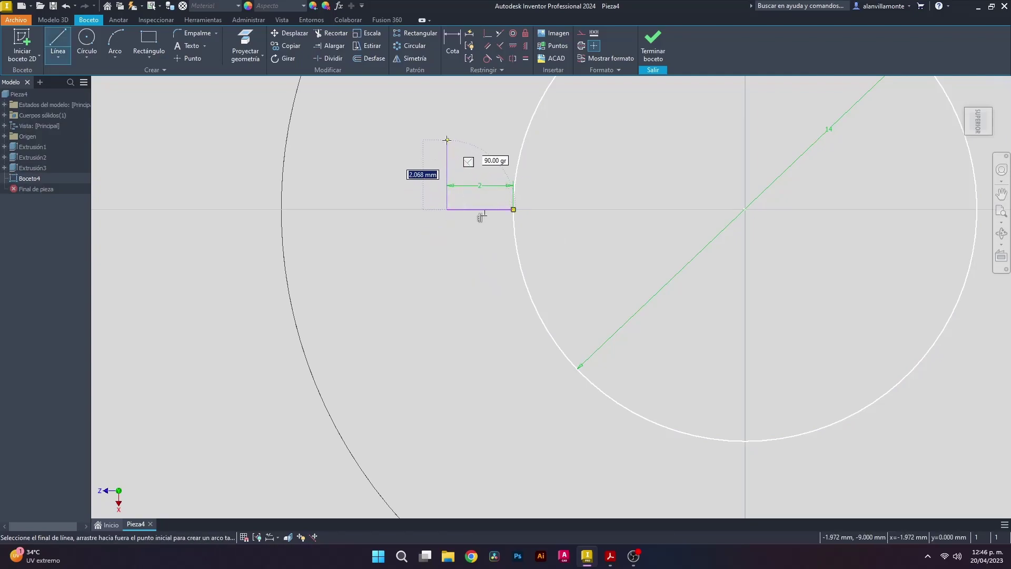
{"action": "type", "text": "2"}
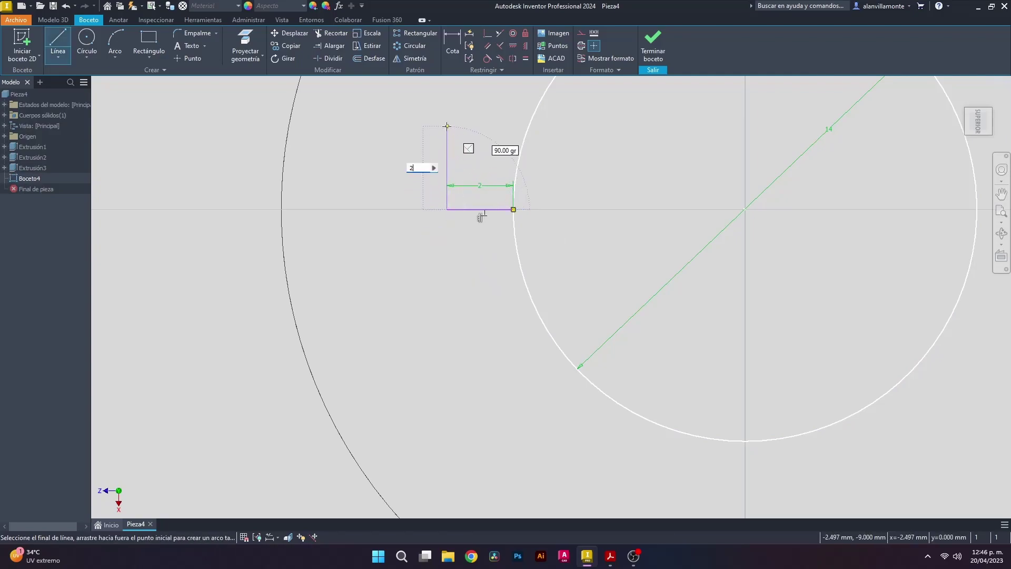
{"action": "type", "text": ".5"}
{"action": "key", "text": "Return"}
{"action": "key", "text": "Escape"}
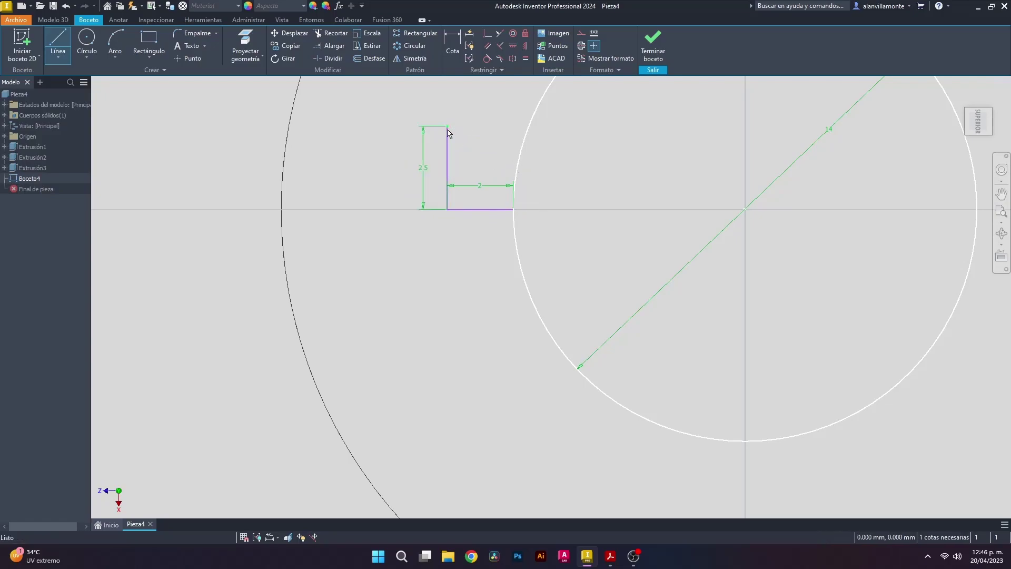
Add a 2.5 mm line downward from the same corner and connect both outer ends to the 14 mm circle with parallel edges.
{"action": "key", "text": "l"}
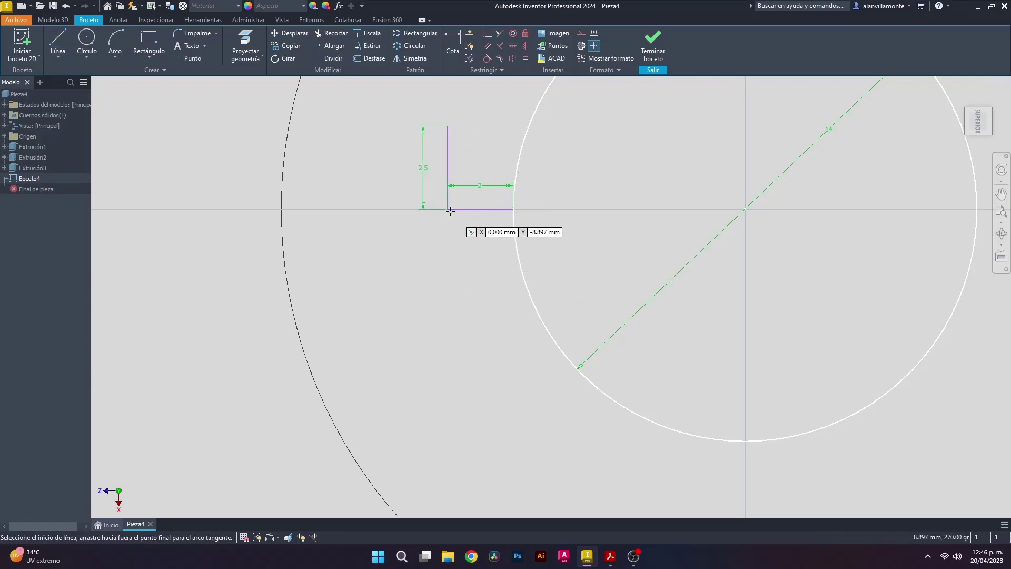
{"action": "left_click", "coordinate": [446, 208]}
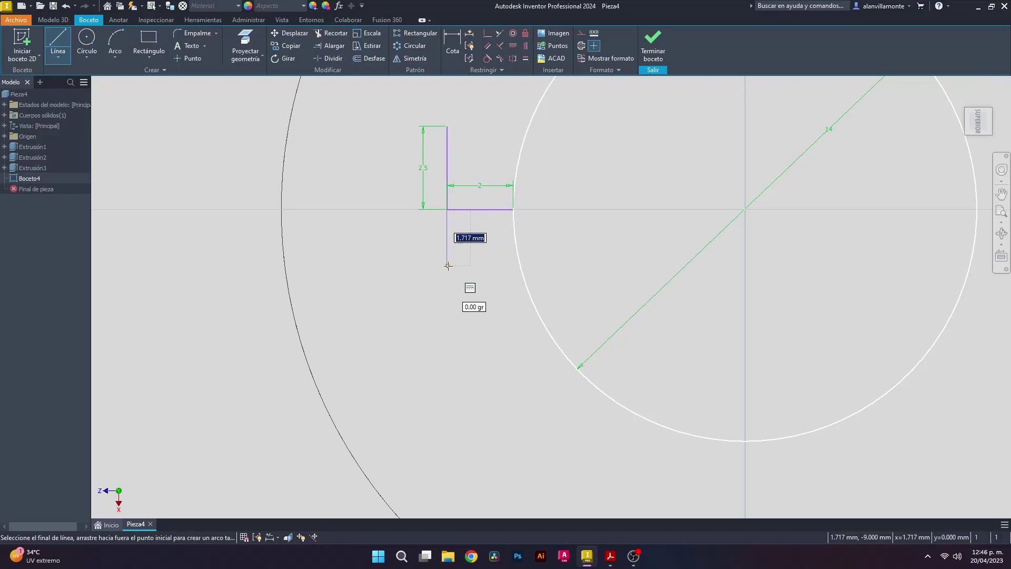
{"action": "type", "text": "2.5"}
{"action": "key", "text": "Return"}
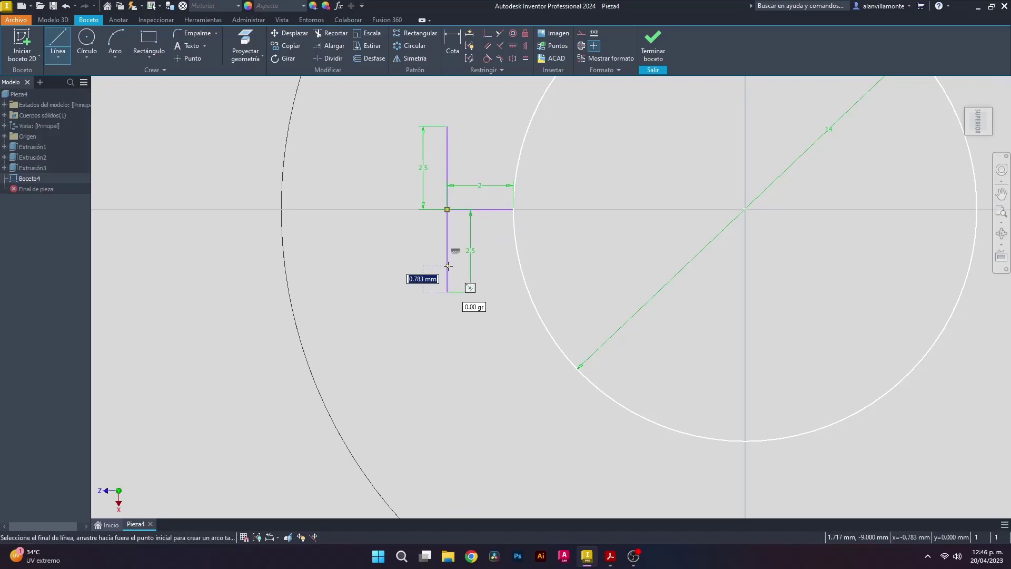
{"action": "double_click", "coordinate": [528, 292]}
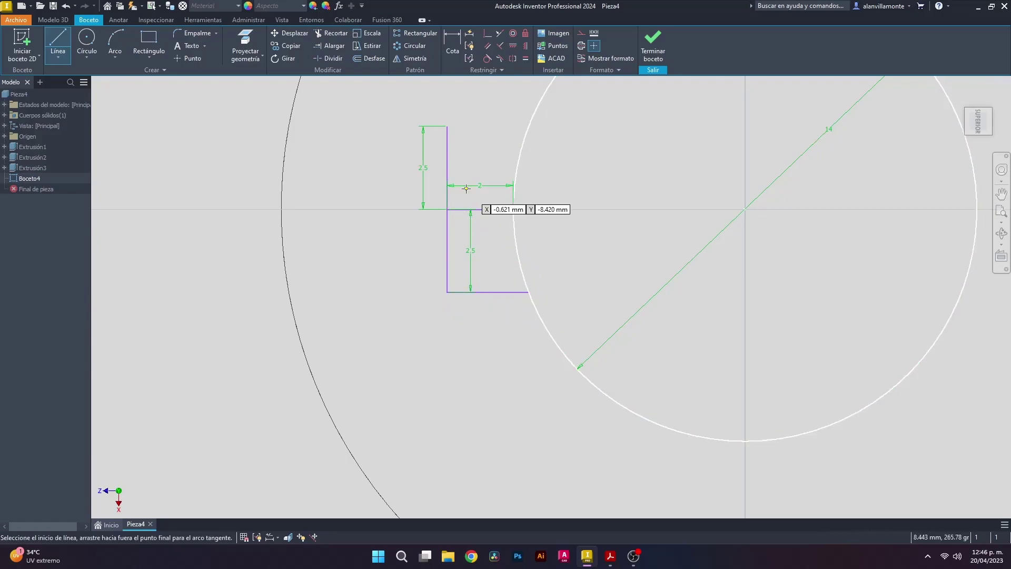
{"action": "left_click", "coordinate": [447, 126]}
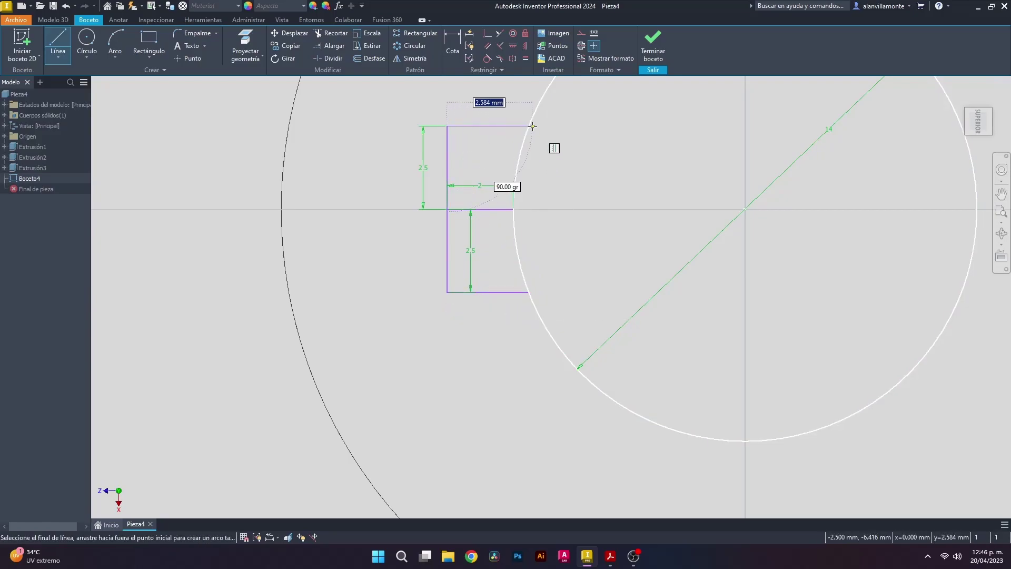
{"action": "double_click", "coordinate": [528, 126]}
{"action": "key", "text": "Escape"}
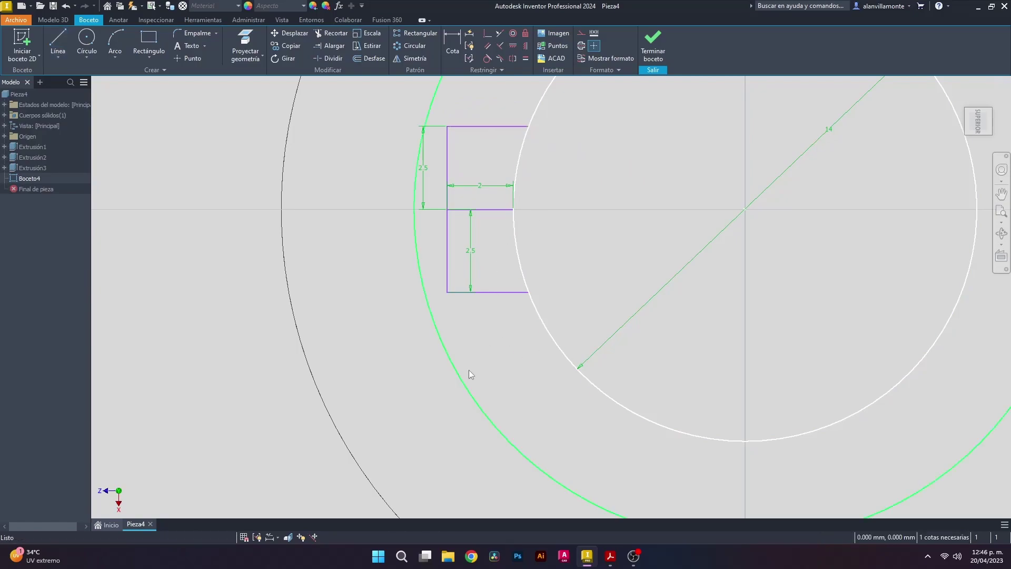
Delete the keyway's 2 mm centre line and dimension the distance between its parallel edges as 5 mm.
{"action": "left_click", "coordinate": [495, 210]}
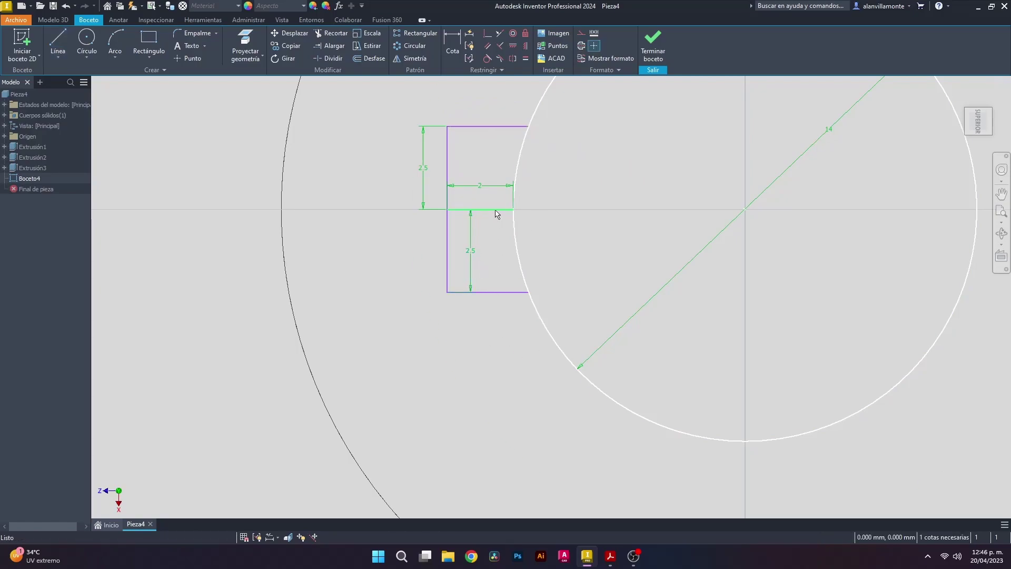
{"action": "key", "text": "Delete"}
{"action": "left_click", "coordinate": [449, 42]}
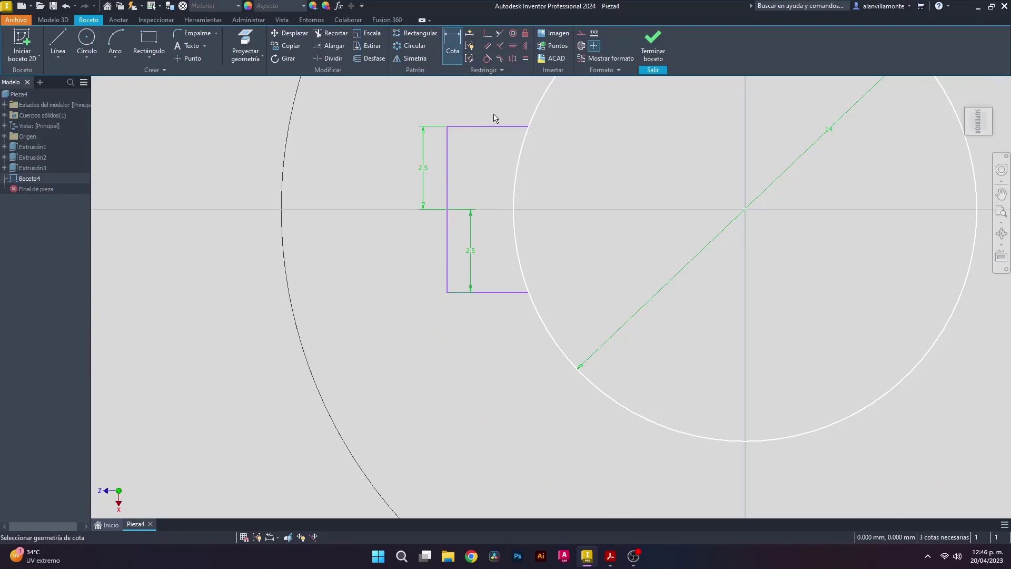
{"action": "left_click", "coordinate": [497, 126]}
{"action": "left_click", "coordinate": [499, 293]}
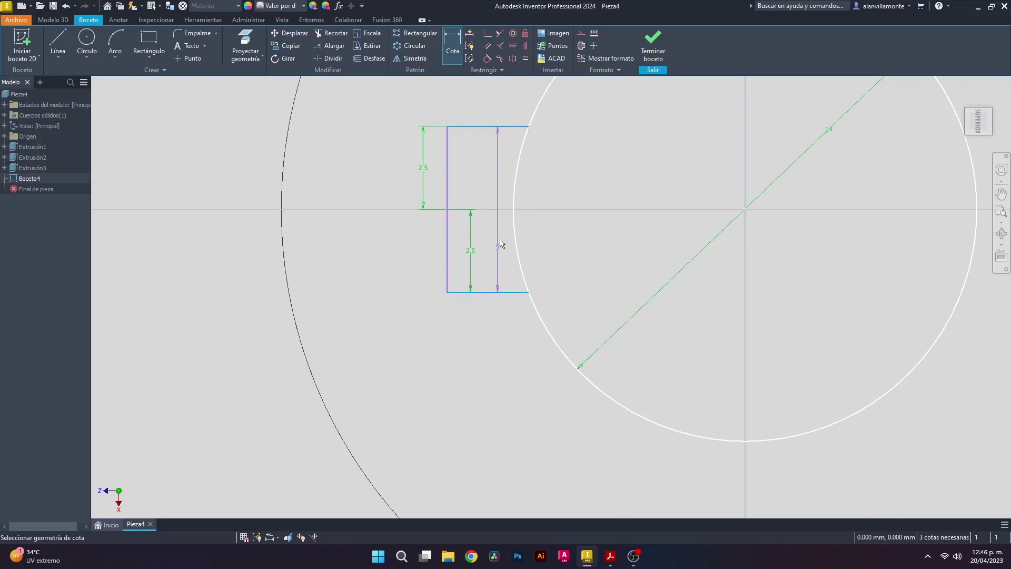
{"action": "left_click", "coordinate": [480, 135]}
{"action": "key", "text": "Return"}
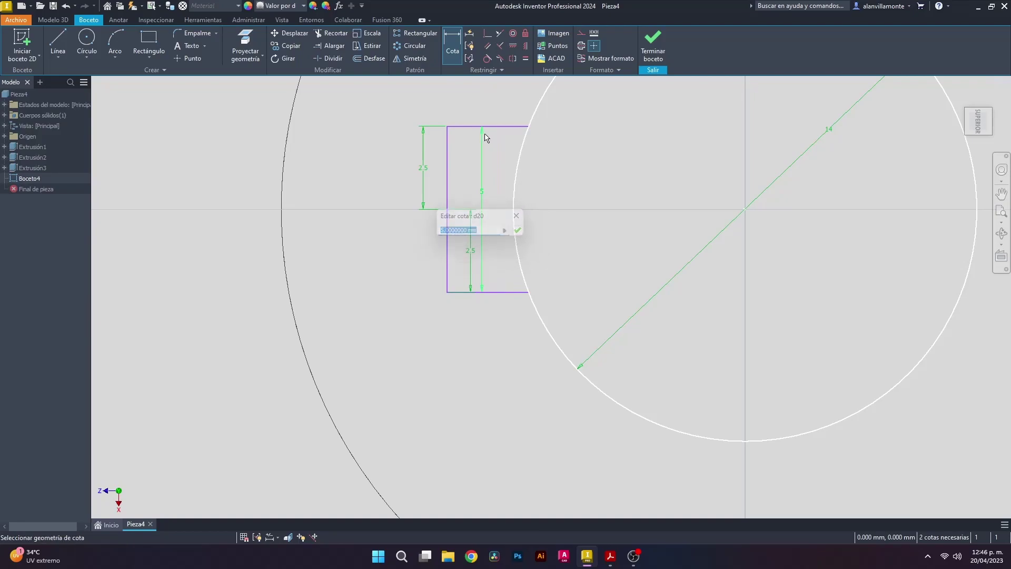
Dimension the lengths of the keyway's two parallel edges, accepting both at their drawn size.
{"action": "left_click", "coordinate": [466, 127]}
{"action": "left_click", "coordinate": [466, 115]}
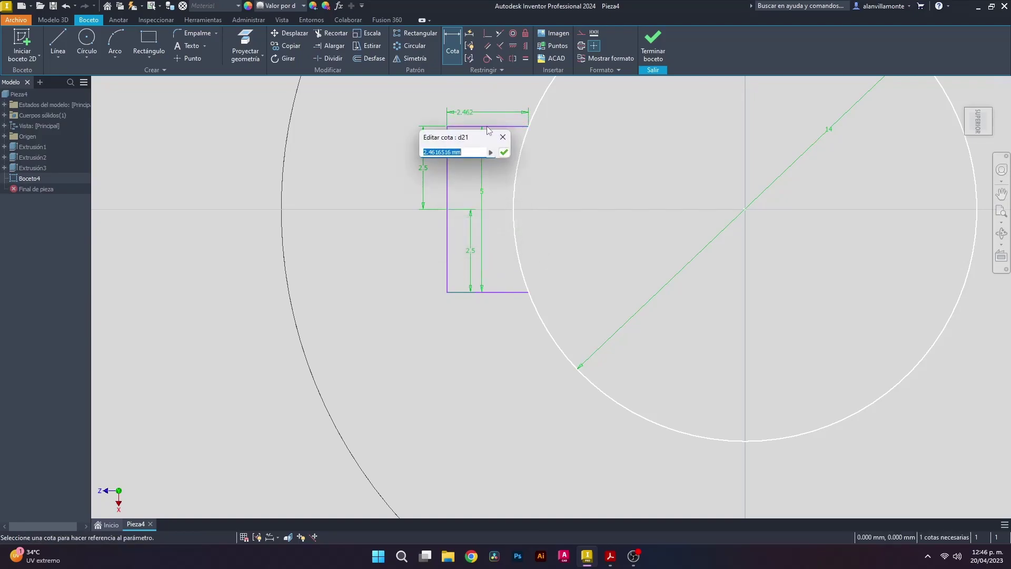
{"action": "left_click", "coordinate": [507, 154]}
{"action": "left_click", "coordinate": [496, 291]}
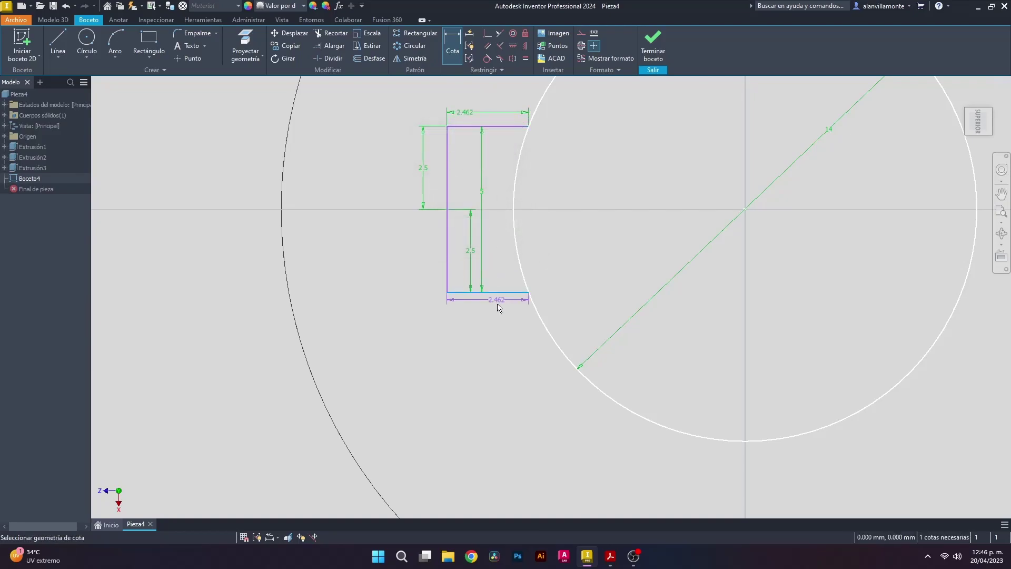
{"action": "left_click", "coordinate": [490, 311]}
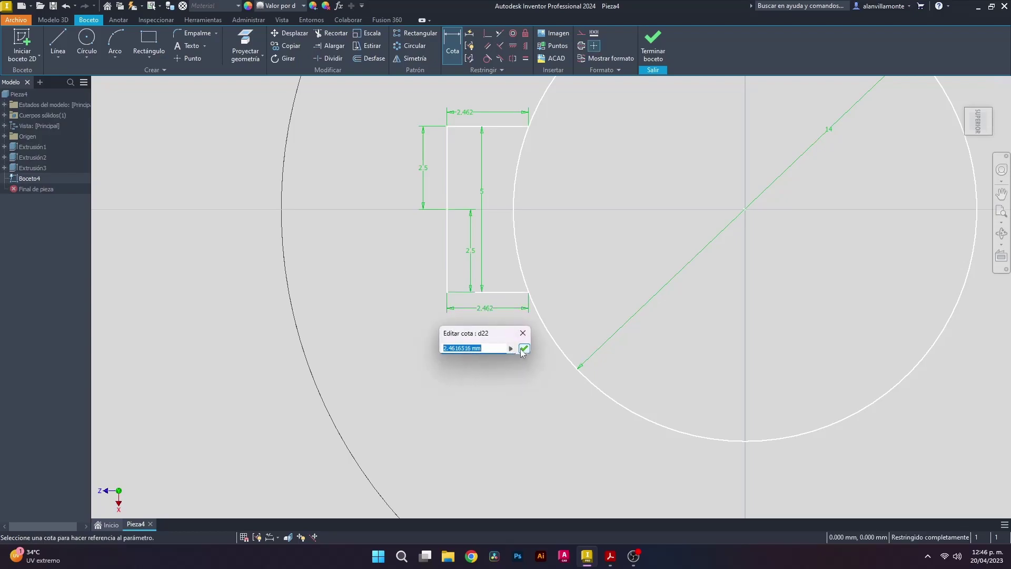
{"action": "left_click", "coordinate": [524, 348]}
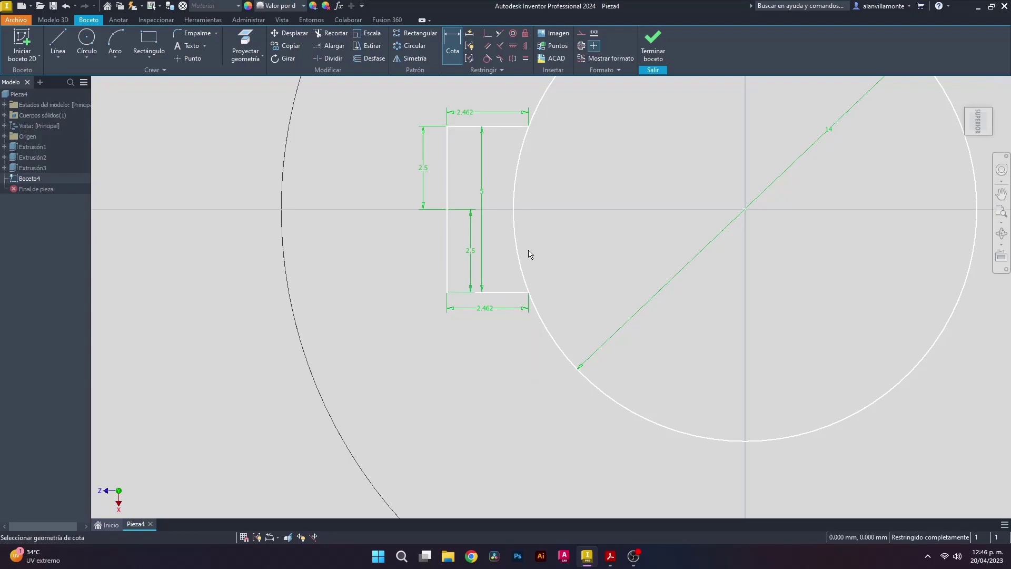
Trim the arc of the 14 mm circle that lies between the keyway's parallel edges.
{"action": "left_click", "coordinate": [322, 33]}
{"action": "left_click", "coordinate": [516, 185]}
{"action": "scroll", "coordinate": [589, 200], "scroll_direction": "up", "scroll_amount": 2}
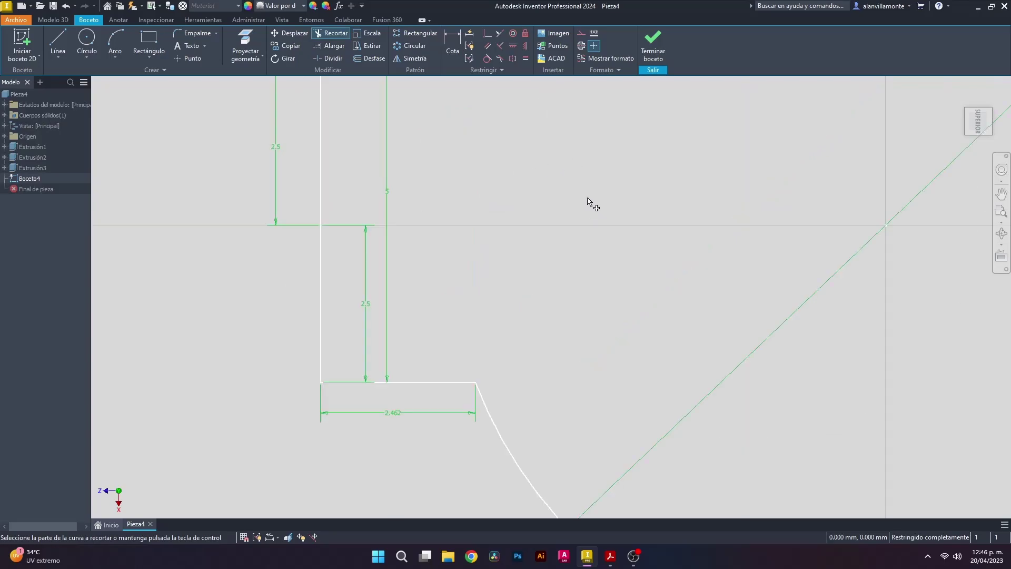
{"action": "scroll", "coordinate": [610, 198], "scroll_direction": "down", "scroll_amount": 8}
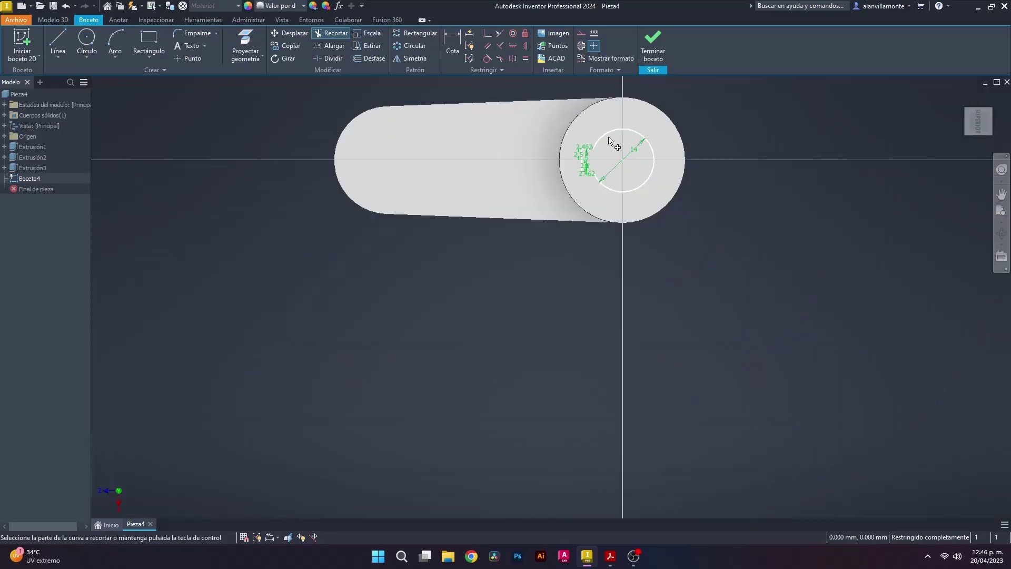
Extrude the keyed 14 mm bore profile as a cut through all of both bosses, consulting the PDF drawing.
{"action": "left_click", "coordinate": [53, 20]}
{"action": "left_click", "coordinate": [58, 42]}
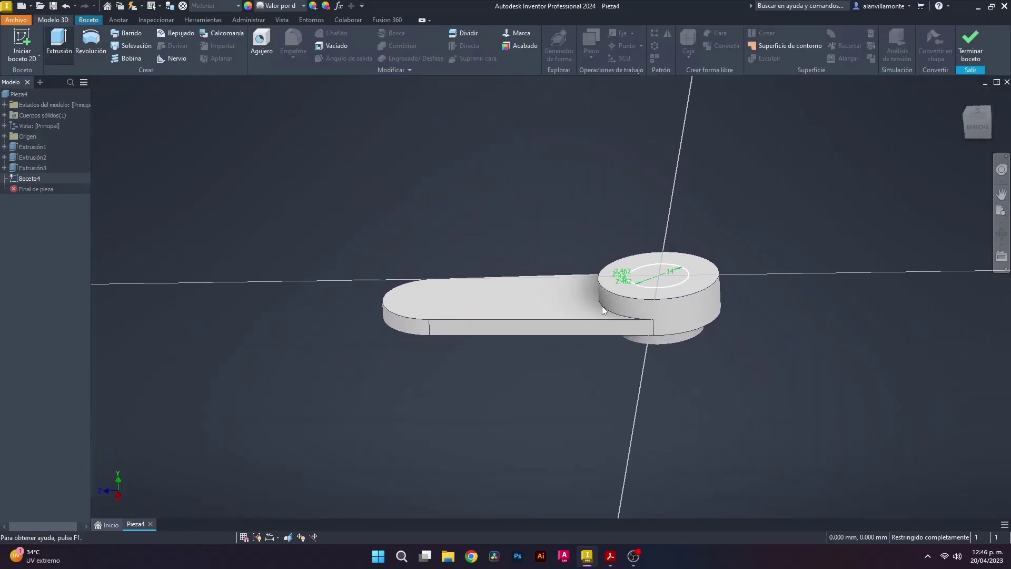
{"action": "left_click", "coordinate": [610, 555]}
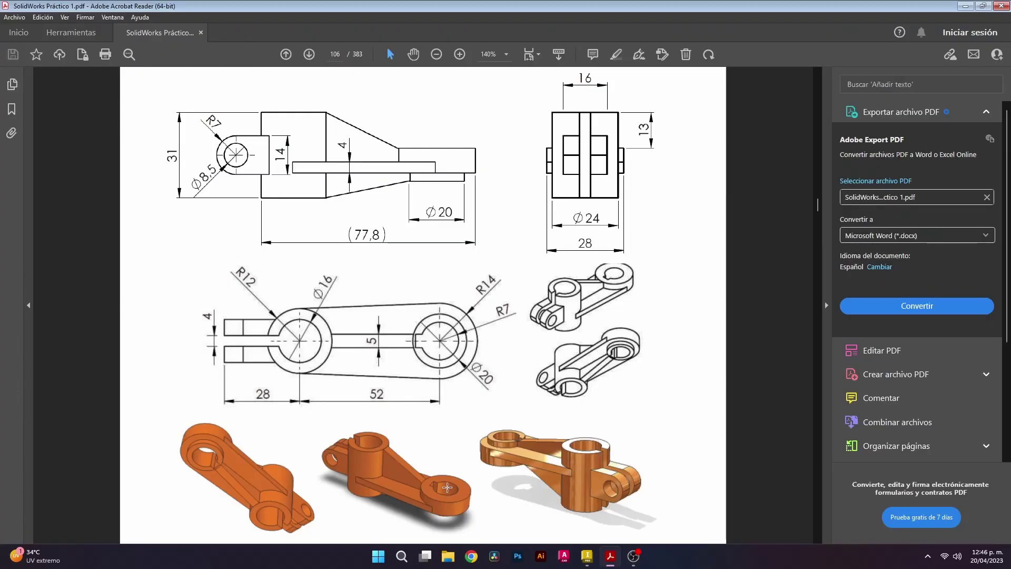
{"action": "left_click", "coordinate": [588, 555]}
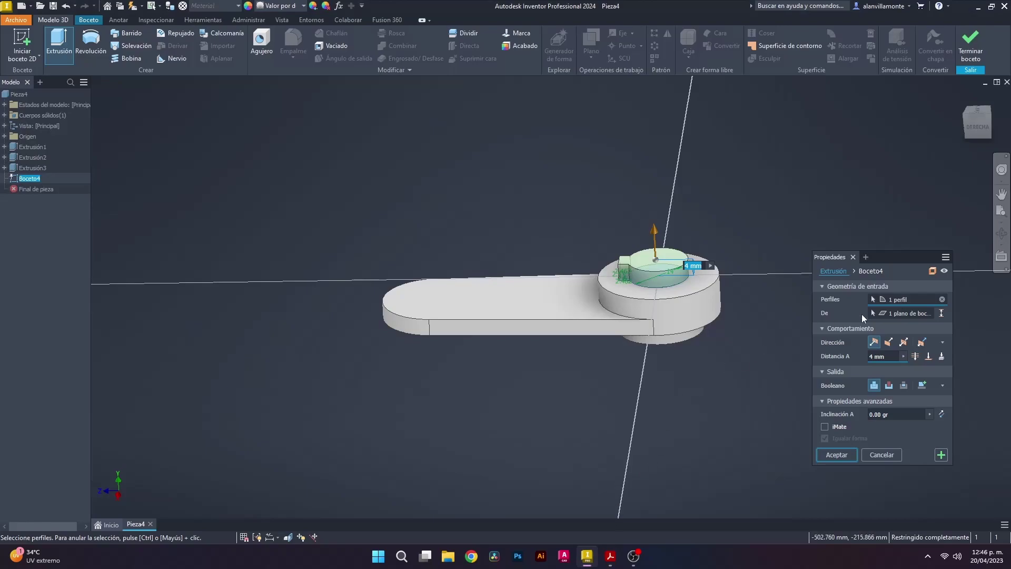
{"action": "left_click", "coordinate": [889, 385]}
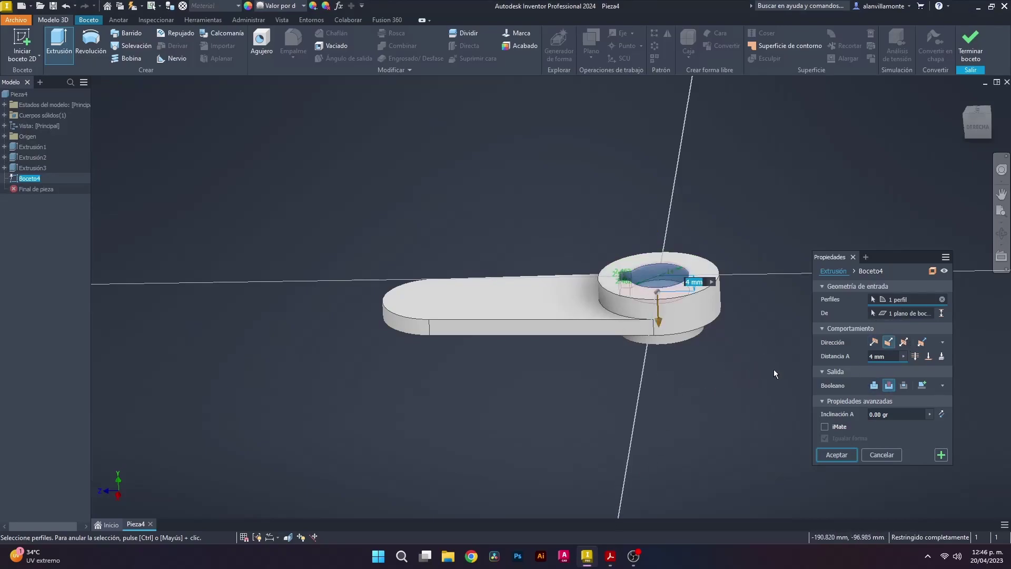
{"action": "left_click", "coordinate": [914, 356]}
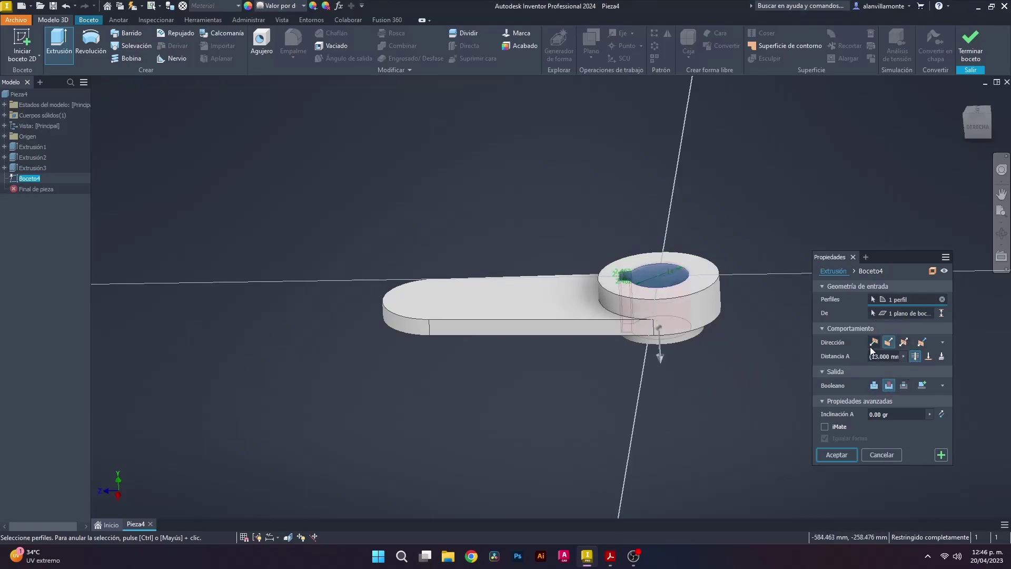
{"action": "middle_click_drag", "start_coordinate": [701, 389], "coordinate": [685, 333], "text": "shift"}
{"action": "left_click", "coordinate": [836, 454]}
{"action": "middle_click_drag", "start_coordinate": [753, 248], "coordinate": [742, 318], "text": "shift"}
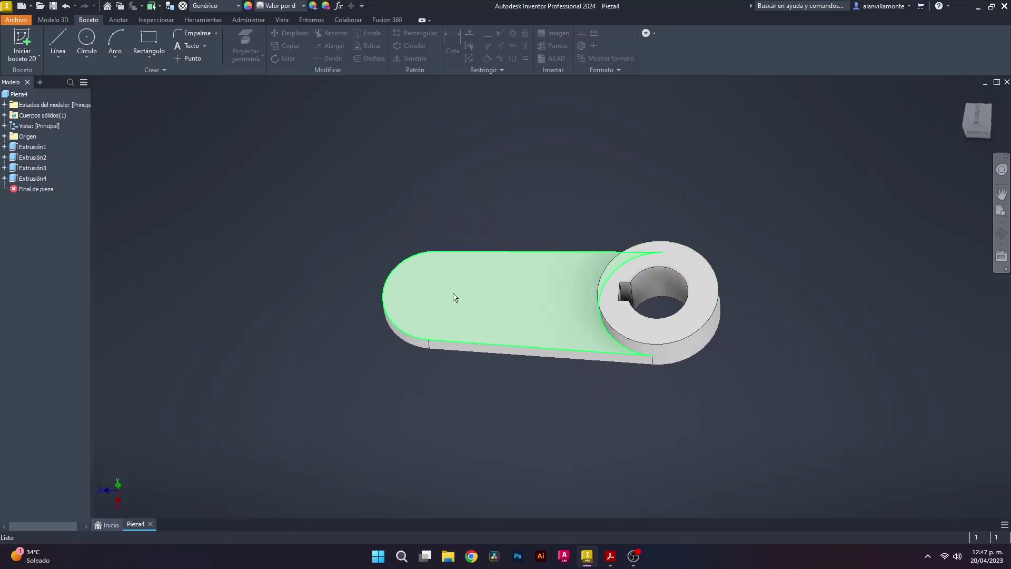
Consult the PDF drawing and sketch a 24 mm circle on the arm's upper face, concentric with its rounded narrow end.
{"action": "left_click", "coordinate": [90, 49]}
{"action": "left_click", "coordinate": [418, 348]}
{"action": "left_click", "coordinate": [613, 559]}
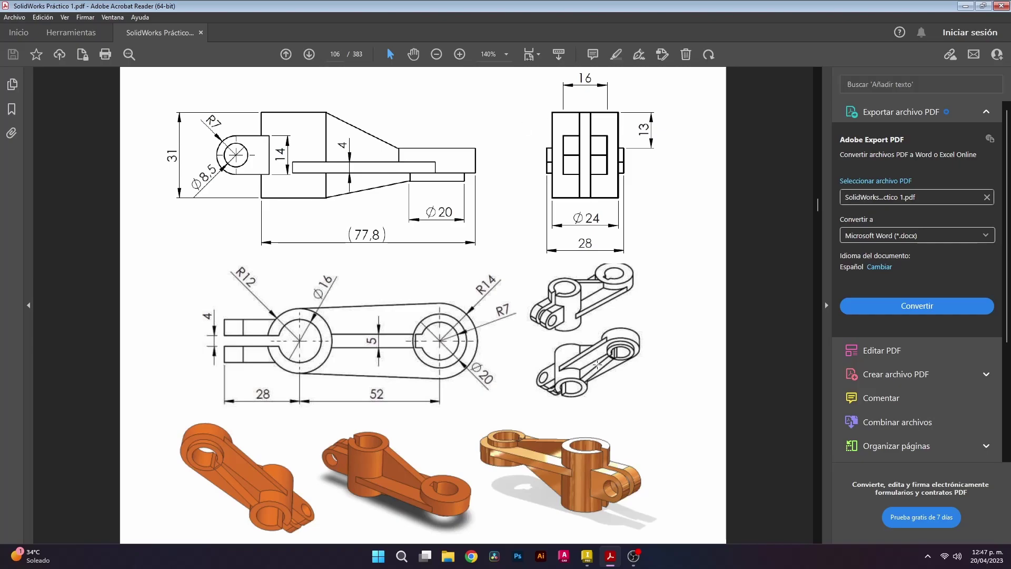
{"action": "mouse_move", "coordinate": [586, 555]}
{"action": "left_click", "coordinate": [580, 522]}
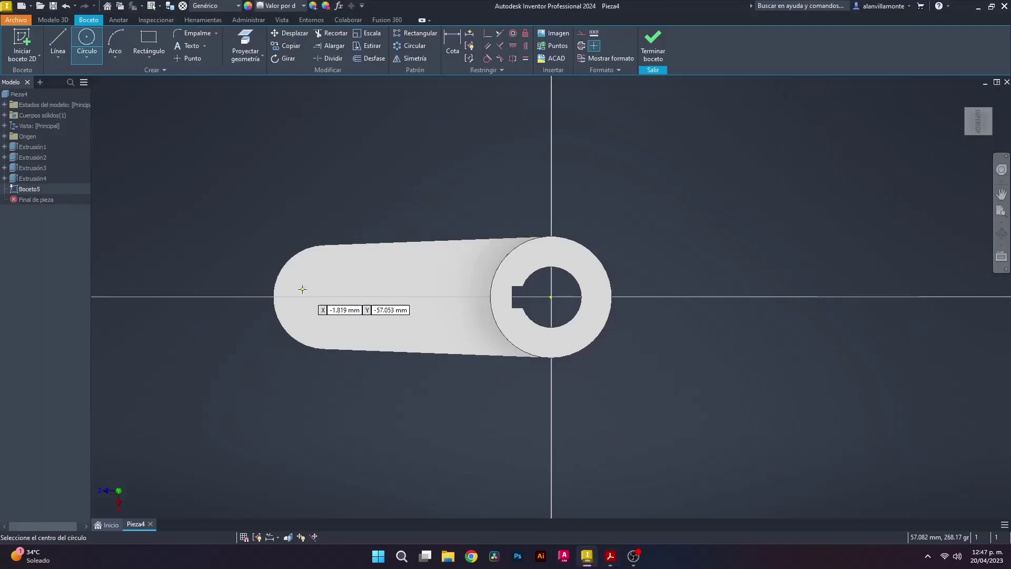
{"action": "left_click", "coordinate": [328, 297]}
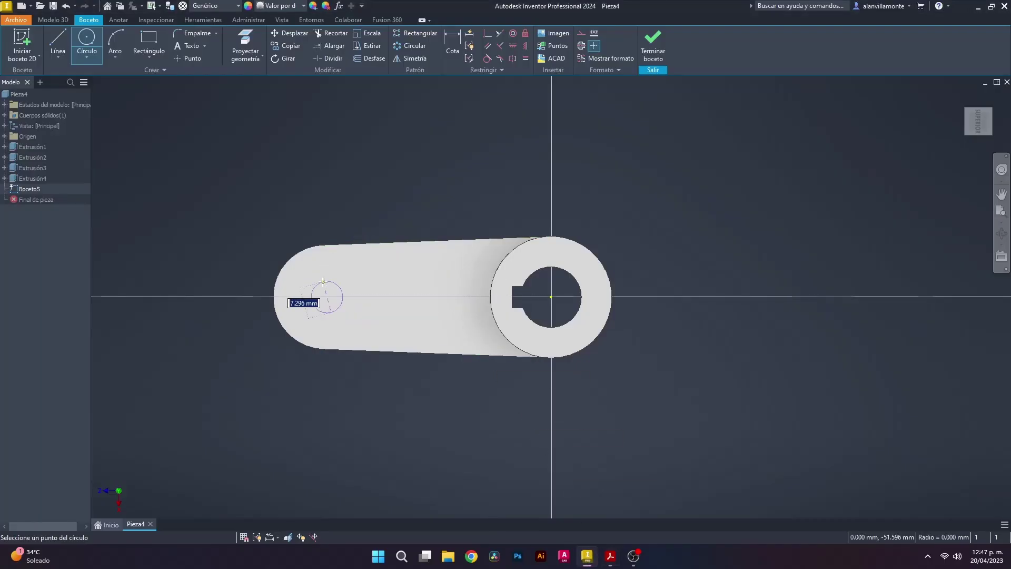
{"action": "key", "text": "Escape"}
{"action": "left_click", "coordinate": [87, 41]}
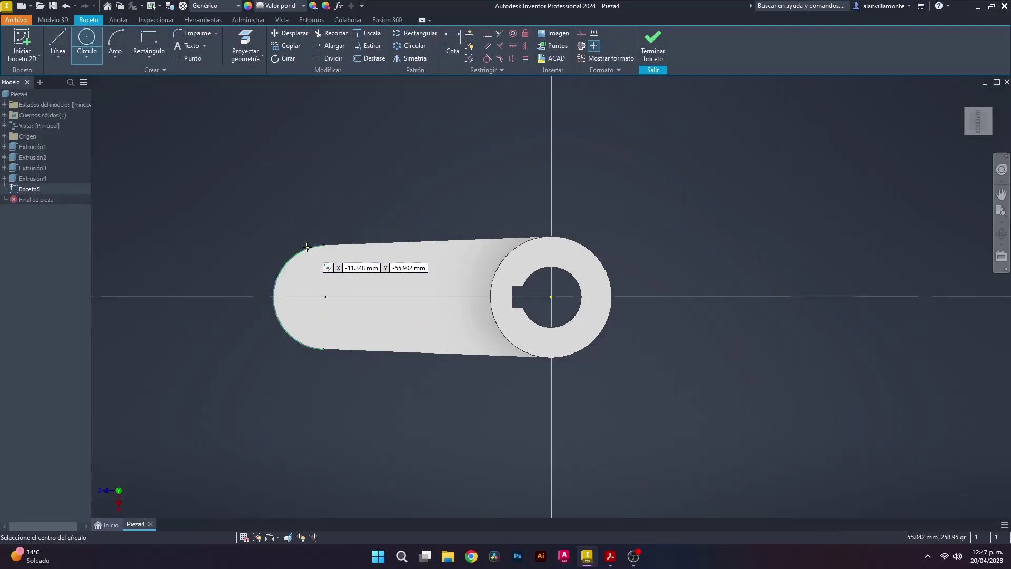
{"action": "left_click", "coordinate": [325, 297]}
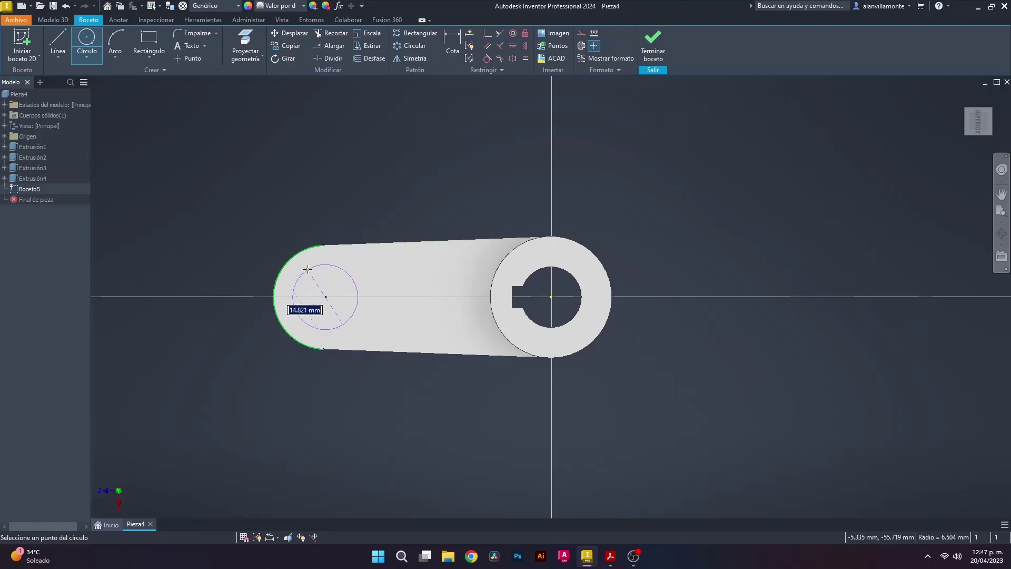
{"action": "type", "text": "24"}
{"action": "key", "text": "Return"}
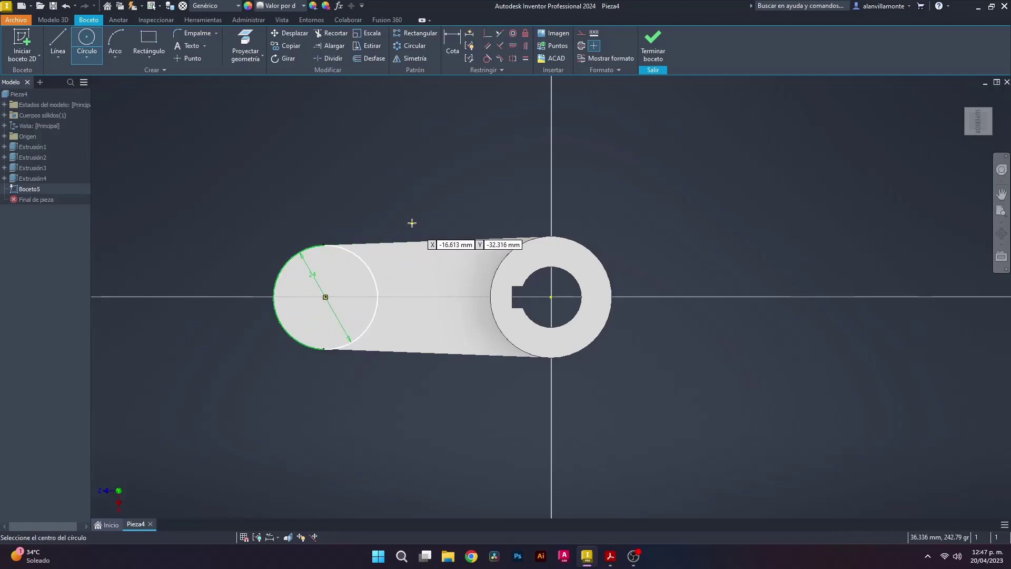
{"action": "key", "text": "Escape"}
Begin an asymmetric extrusion of the 24 mm circle with a first distance of 18 mm.
{"action": "left_click", "coordinate": [43, 22]}
{"action": "left_click", "coordinate": [58, 45]}
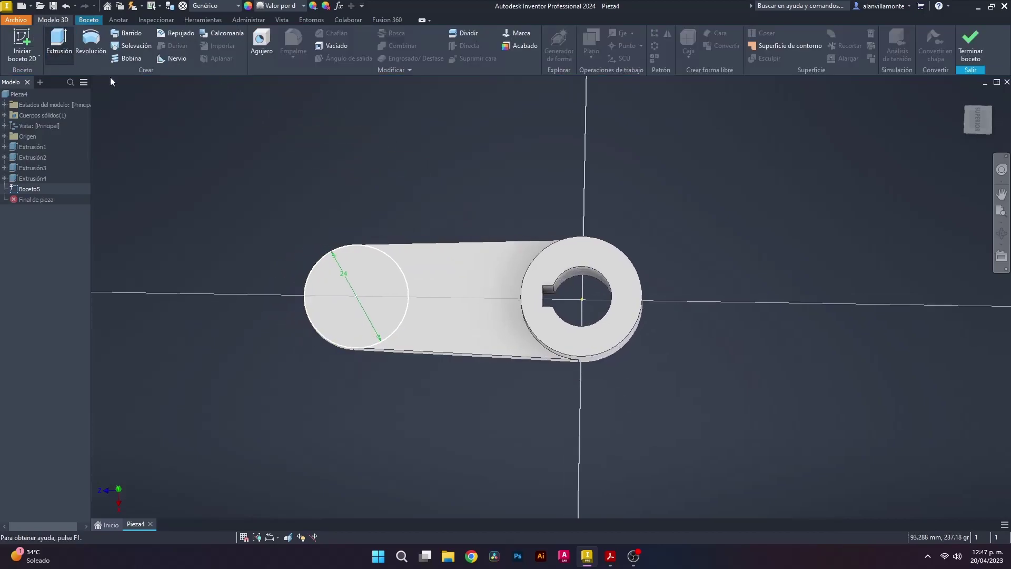
{"action": "type", "text": "18"}
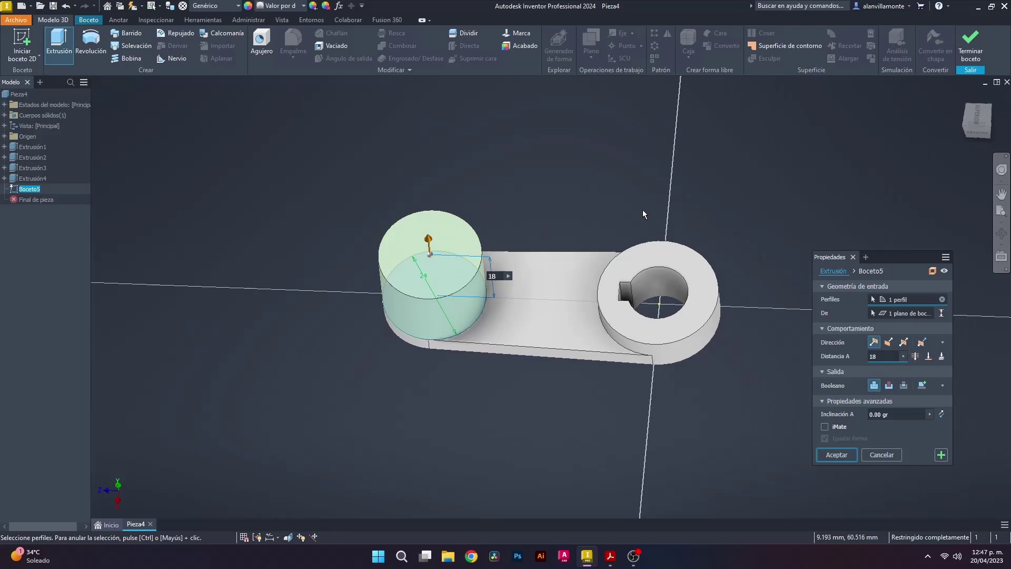
{"action": "left_click", "coordinate": [922, 343]}
{"action": "key", "text": "Tab"}
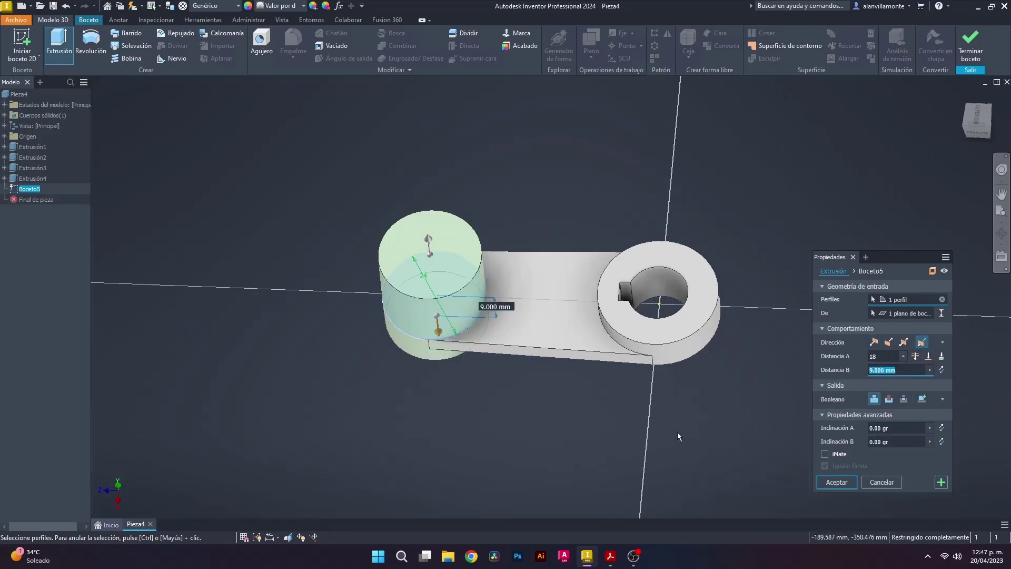
{"action": "middle_click_drag", "start_coordinate": [677, 432], "coordinate": [690, 388], "text": "shift"}
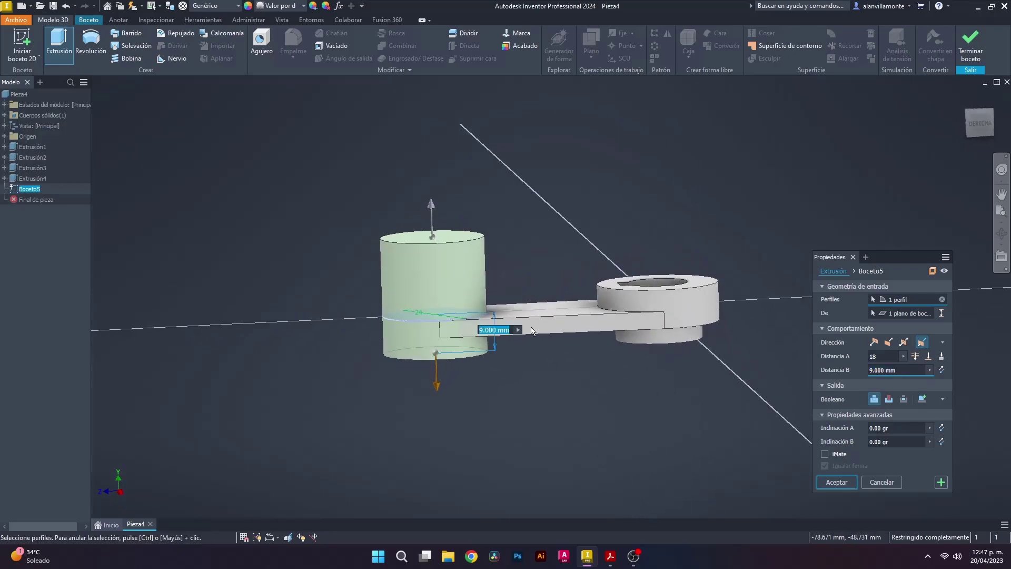
{"action": "left_click", "coordinate": [887, 356]}
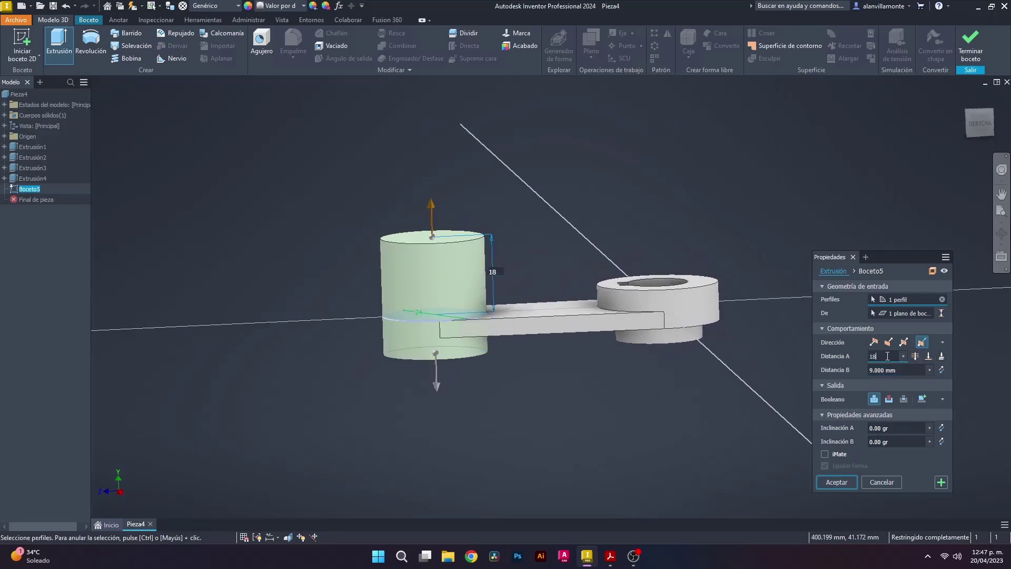
{"action": "type", "text": "+13"}
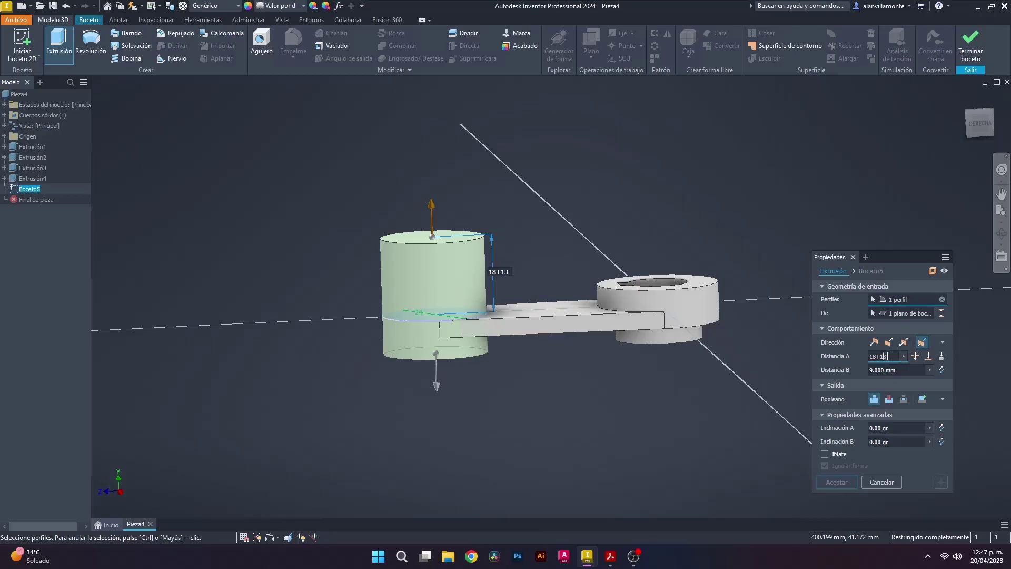
{"action": "key", "text": "BackSpace"}
{"action": "key", "text": "BackSpace"}
{"action": "key", "text": "BackSpace"}
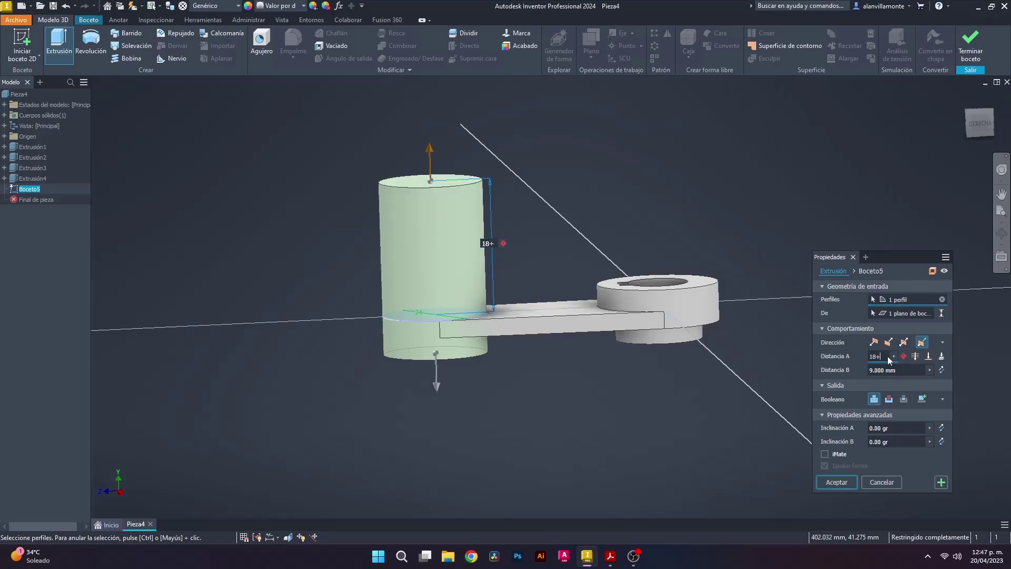
Set the extrusion's second distance to 13 mm, check the PDF drawing and create the 24 mm cylinder.
{"action": "key", "text": "Tab"}
{"action": "type", "text": "13"}
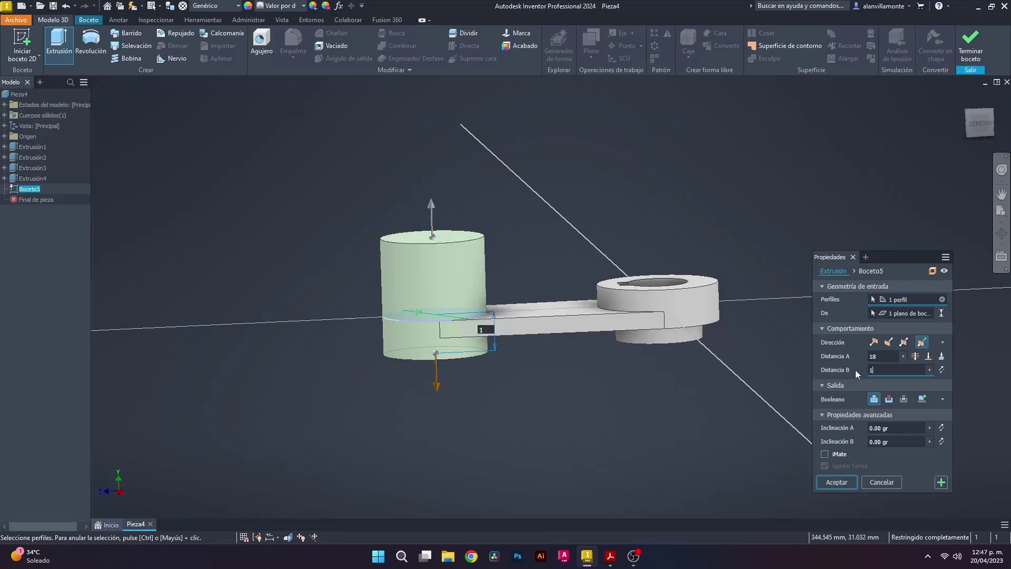
{"action": "left_click", "coordinate": [611, 558]}
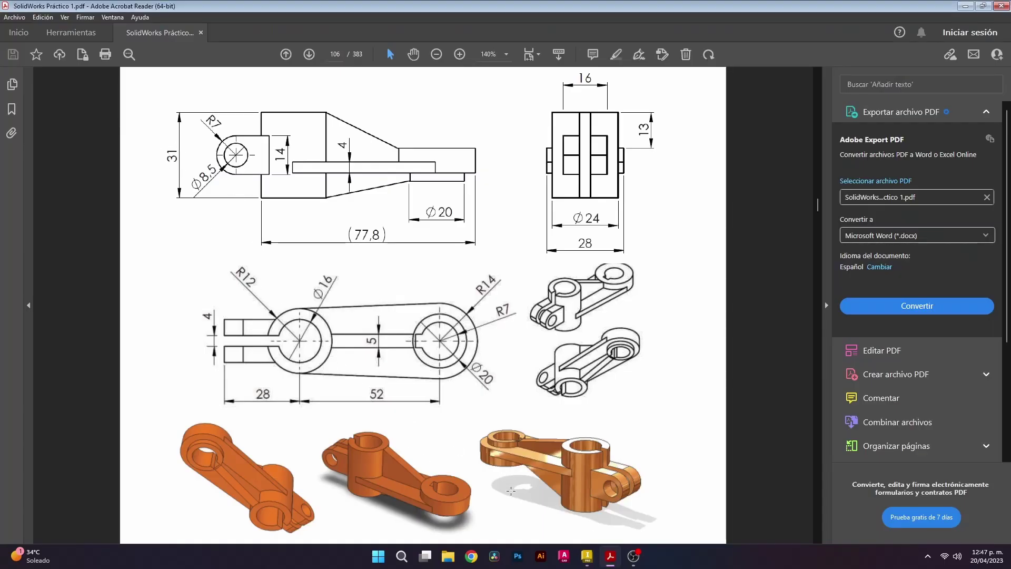
{"action": "left_click", "coordinate": [586, 556]}
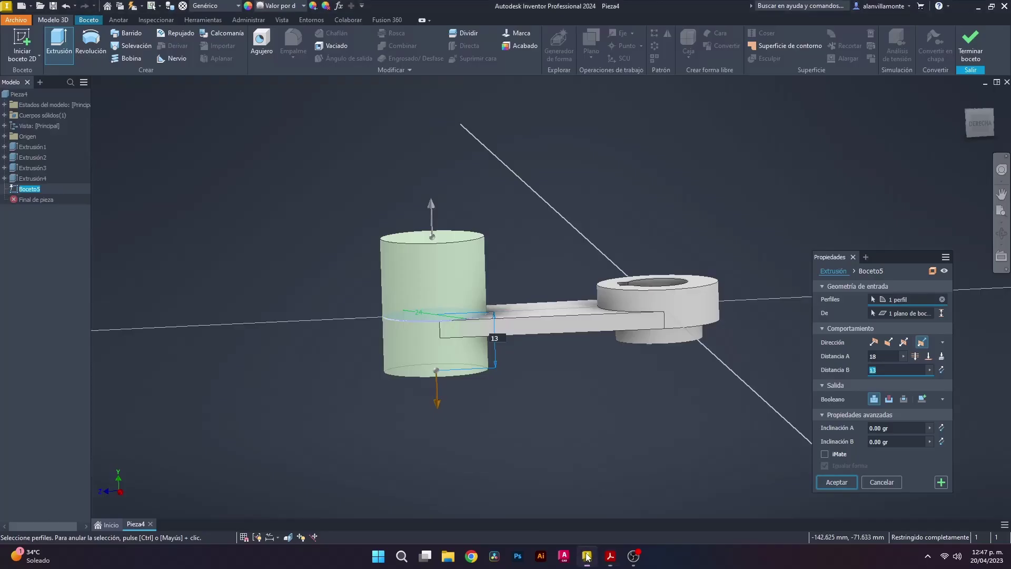
{"action": "left_click", "coordinate": [830, 486]}
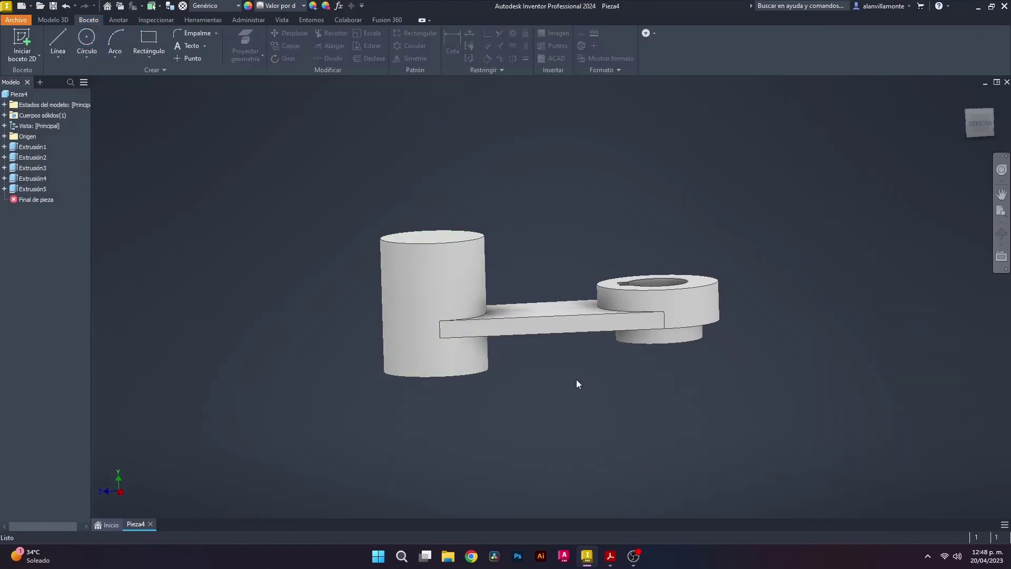
Consult the PDF drawing and sketch a 28 mm line on the XZ plane, outward from the 24 mm cylinder's centre along the arm's axis.
{"action": "middle_click_drag", "start_coordinate": [788, 346], "coordinate": [684, 302], "text": "shift"}
{"action": "key", "text": "F6"}
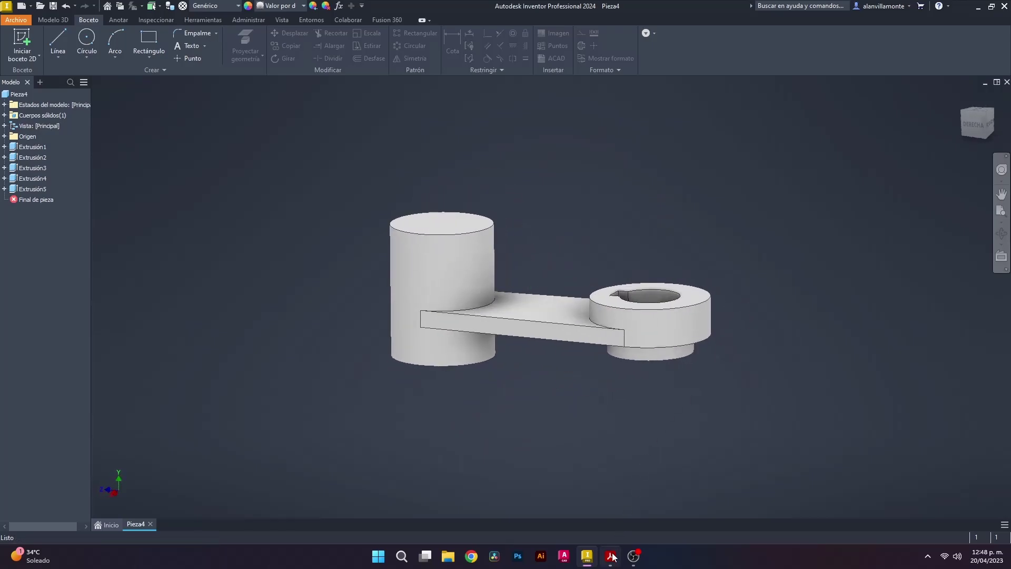
{"action": "left_click", "coordinate": [610, 556]}
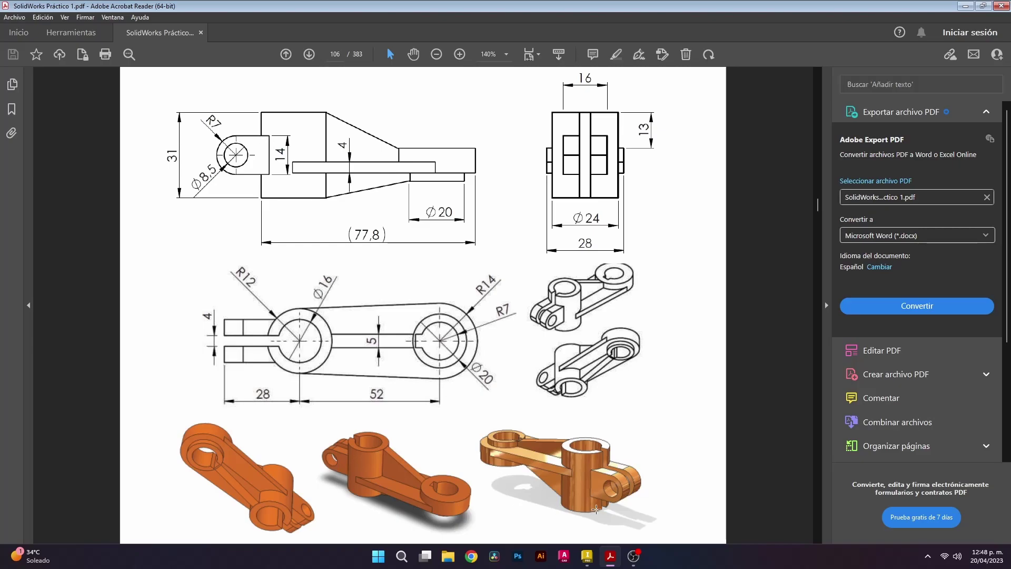
{"action": "mouse_move", "coordinate": [589, 564]}
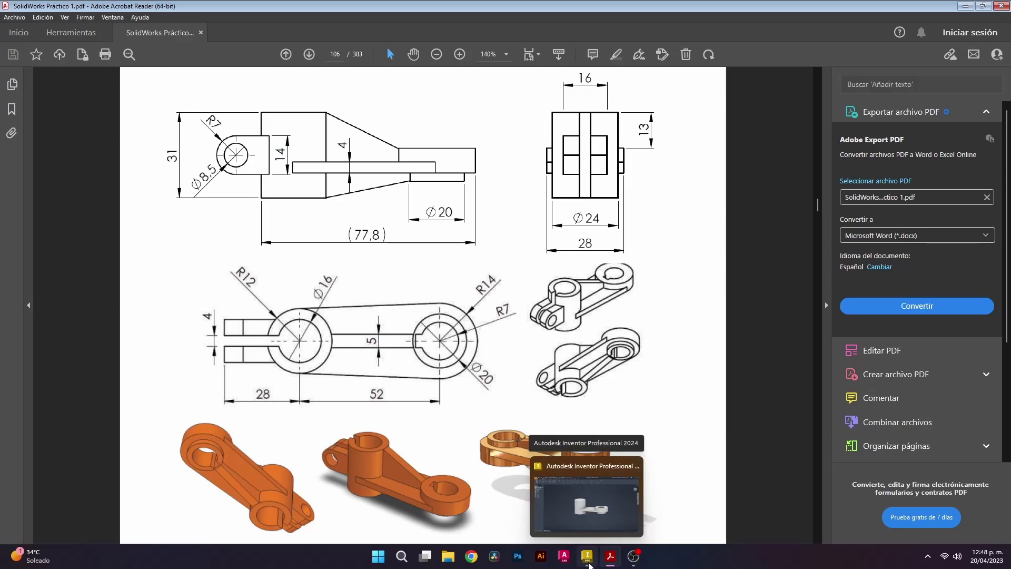
{"action": "left_click", "coordinate": [588, 563]}
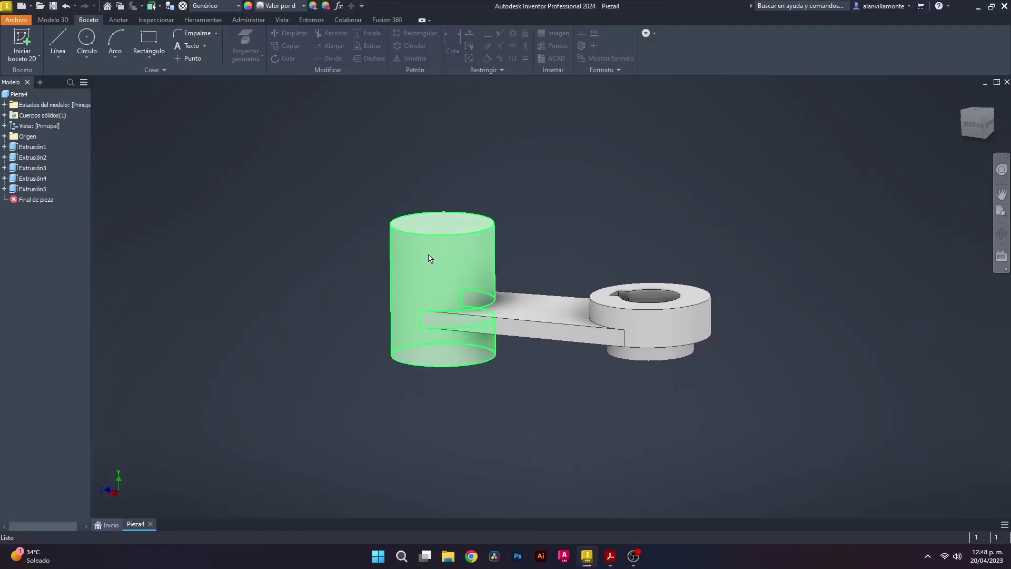
{"action": "left_click", "coordinate": [4, 136]}
{"action": "left_click", "coordinate": [37, 157]}
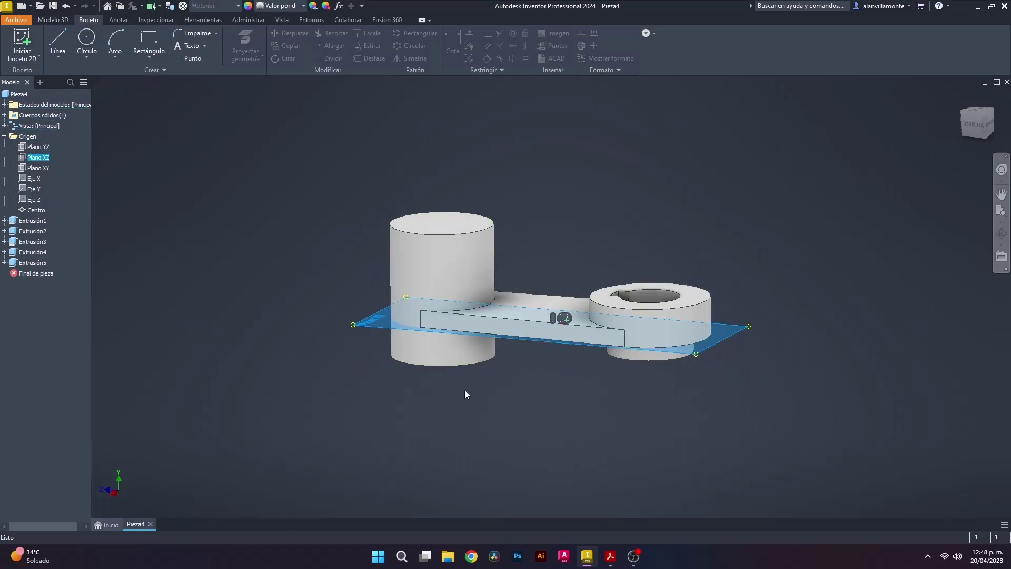
{"action": "left_click", "coordinate": [61, 43]}
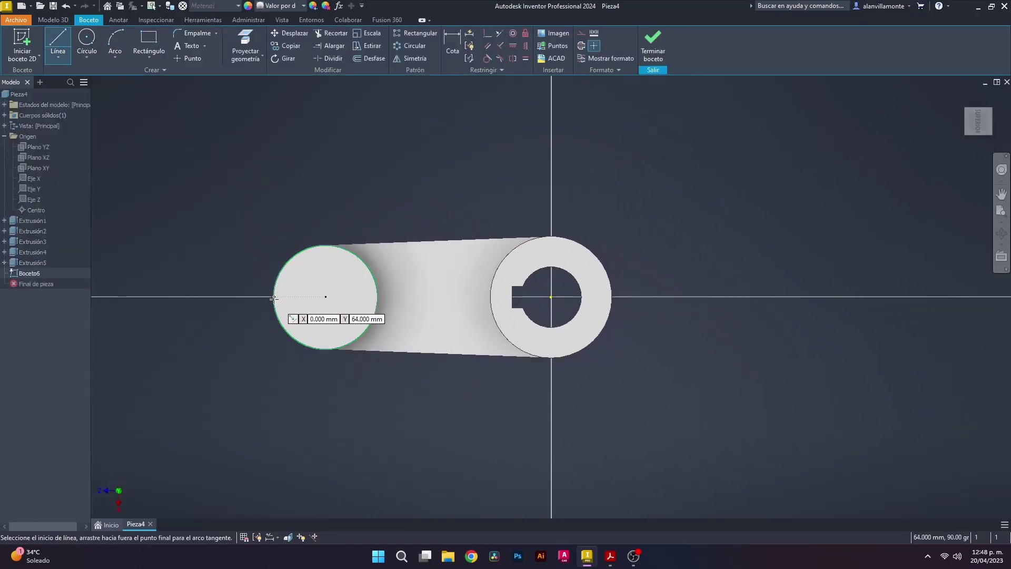
{"action": "left_click", "coordinate": [325, 297]}
{"action": "type", "text": "28"}
{"action": "key", "text": "Return"}
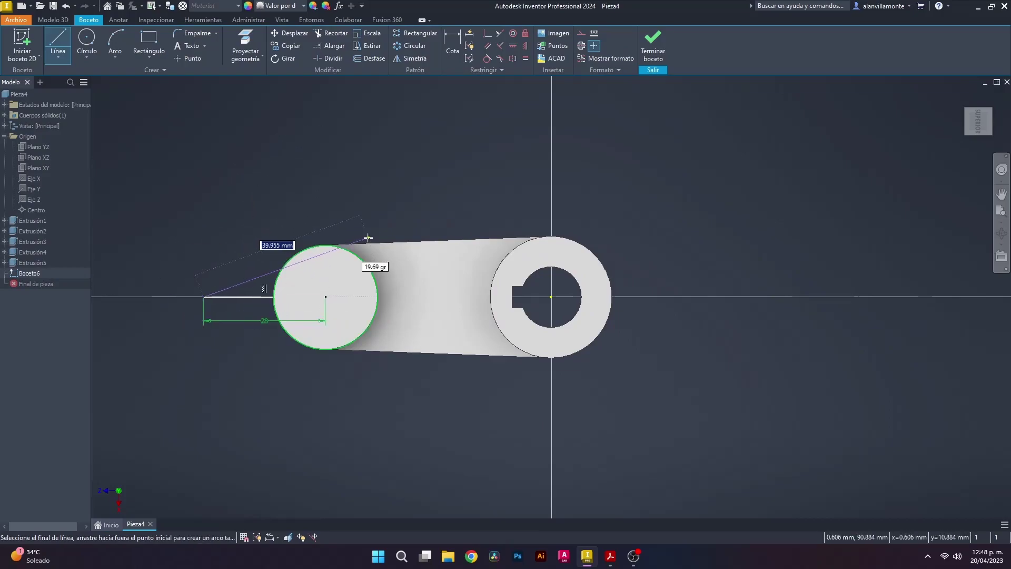
{"action": "key", "text": "Escape"}
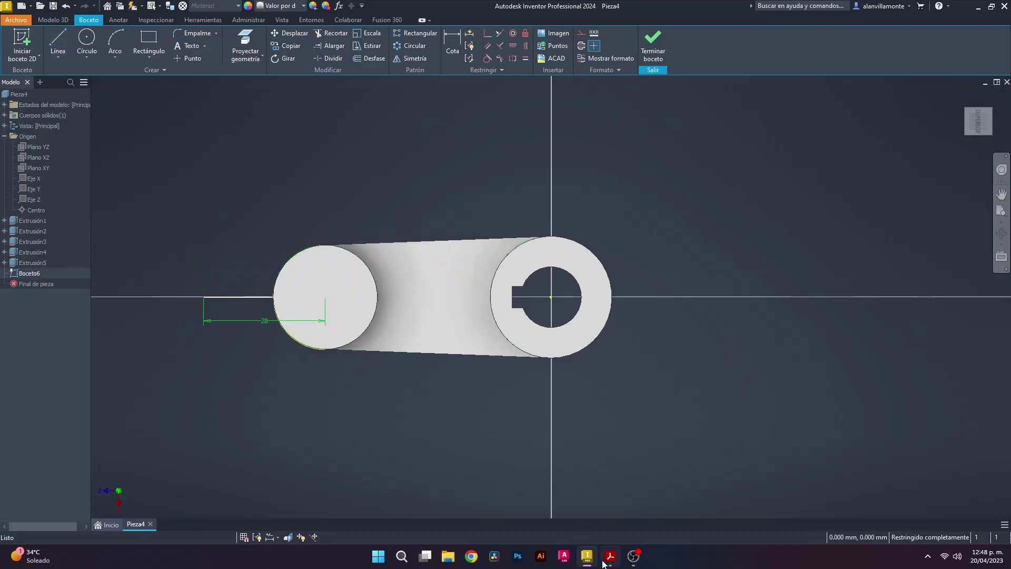
Check the PDF drawing and offset the 28 mm centreline by 2 mm to each side.
{"action": "left_click", "coordinate": [611, 555]}
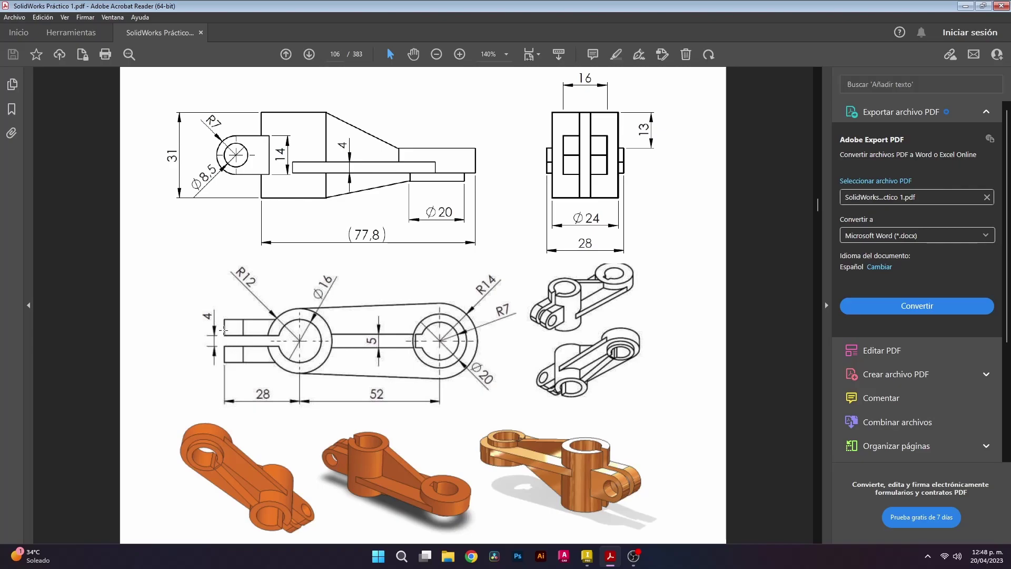
{"action": "left_click", "coordinate": [586, 556]}
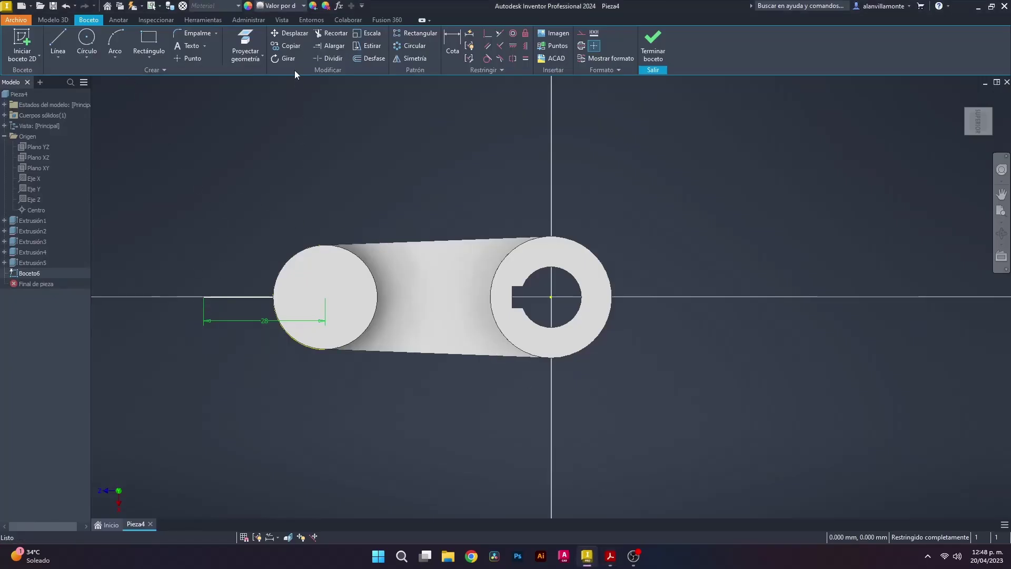
{"action": "left_click", "coordinate": [376, 59]}
{"action": "left_click", "coordinate": [232, 297]}
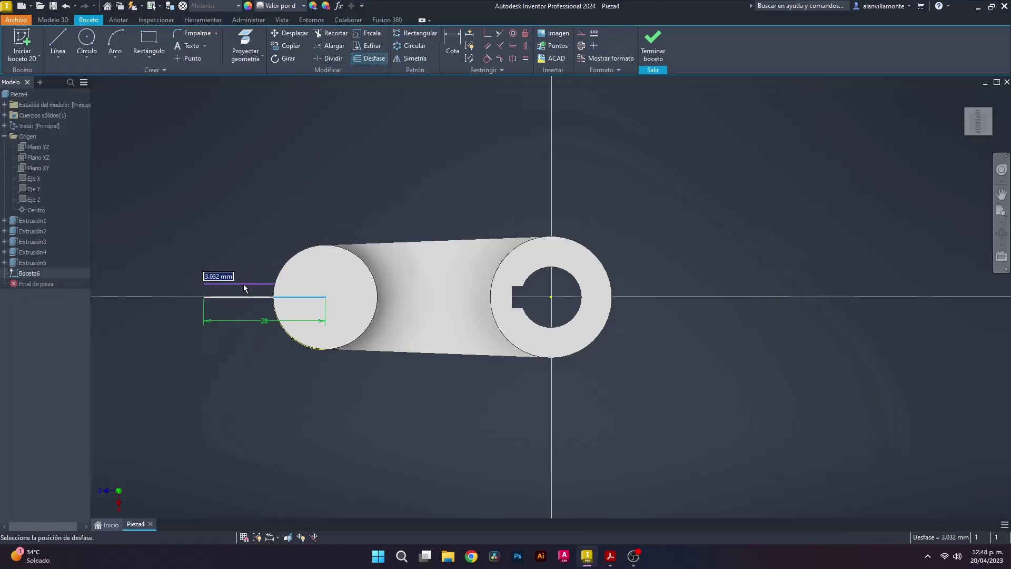
{"action": "type", "text": "2"}
{"action": "key", "text": "Return"}
{"action": "left_click", "coordinate": [248, 295]}
{"action": "type", "text": "2"}
{"action": "key", "text": "Return"}
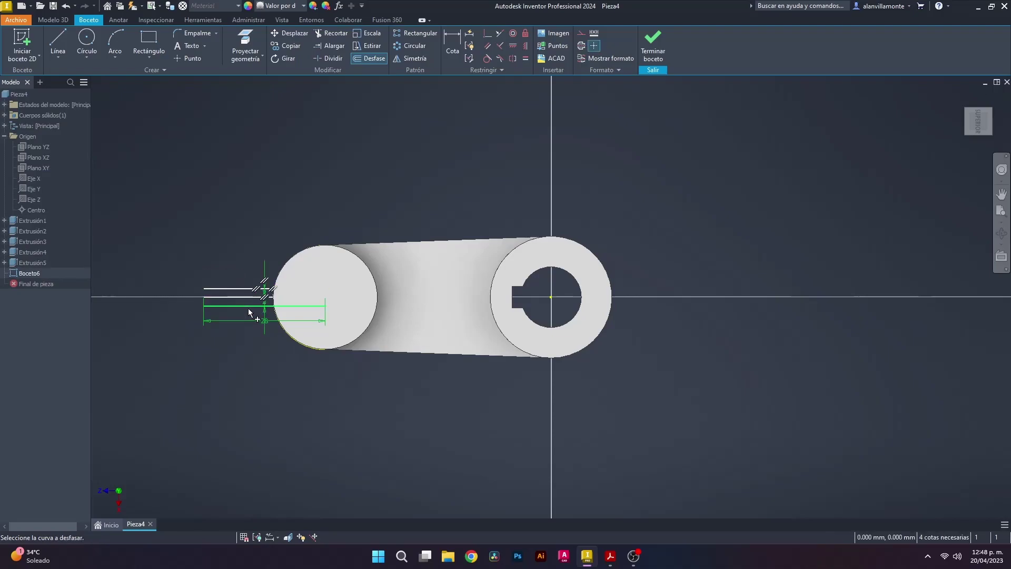
Offset each of the two inner clamp lines outward by 5 mm.
{"action": "left_click", "coordinate": [235, 292]}
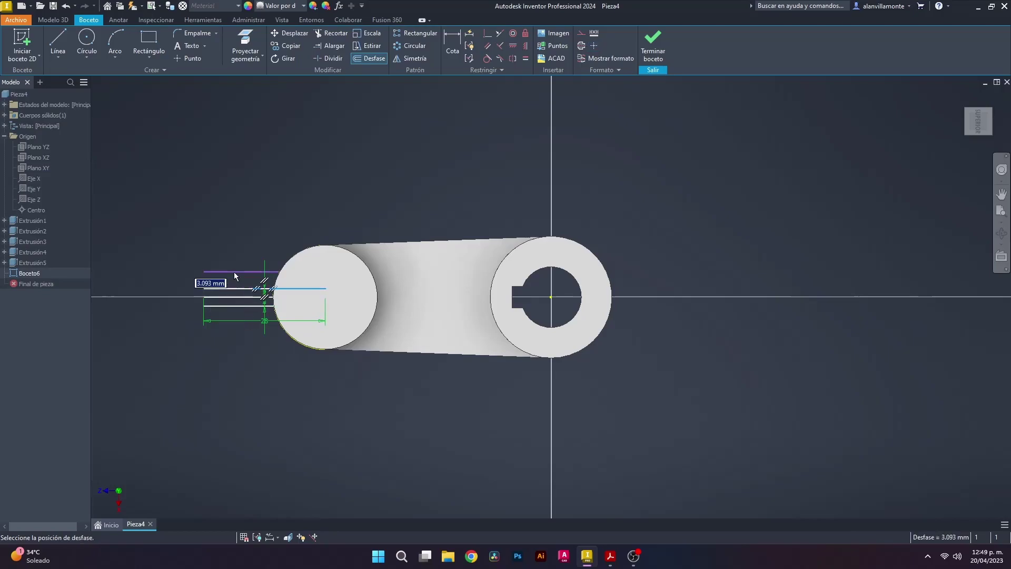
{"action": "left_click", "coordinate": [234, 271]}
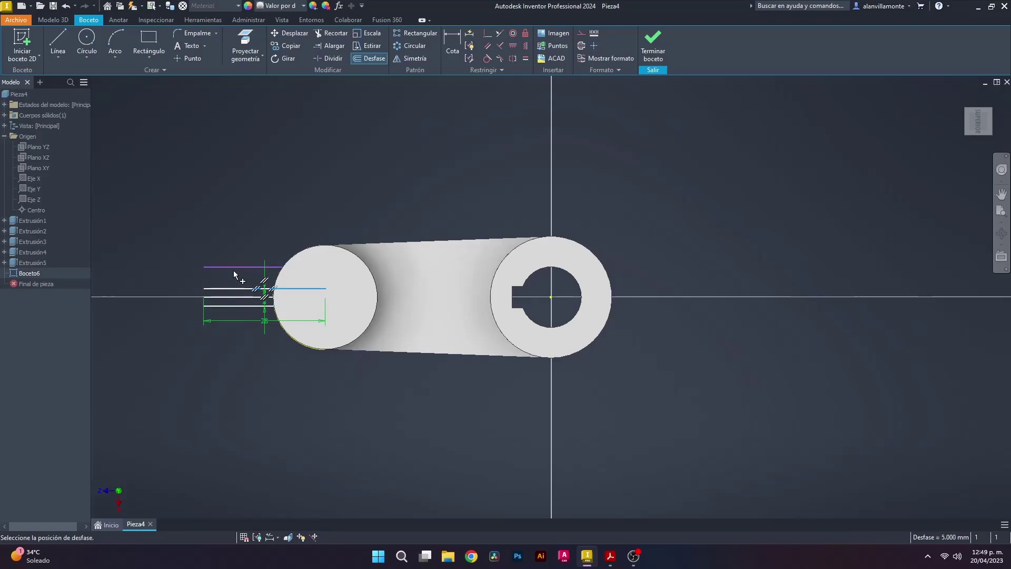
{"action": "left_click", "coordinate": [231, 305]}
{"action": "type", "text": "5"}
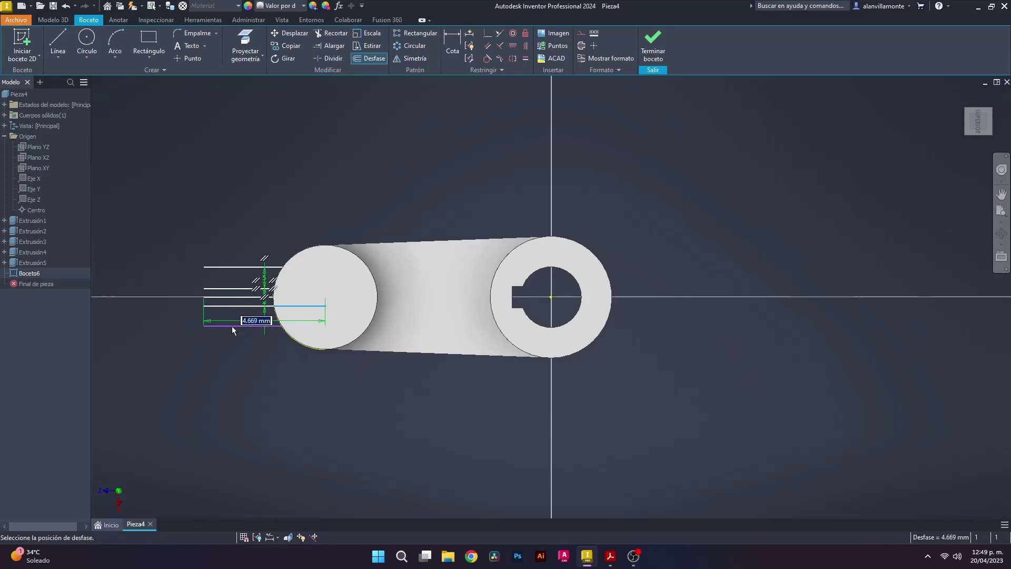
{"action": "key", "text": "Return"}
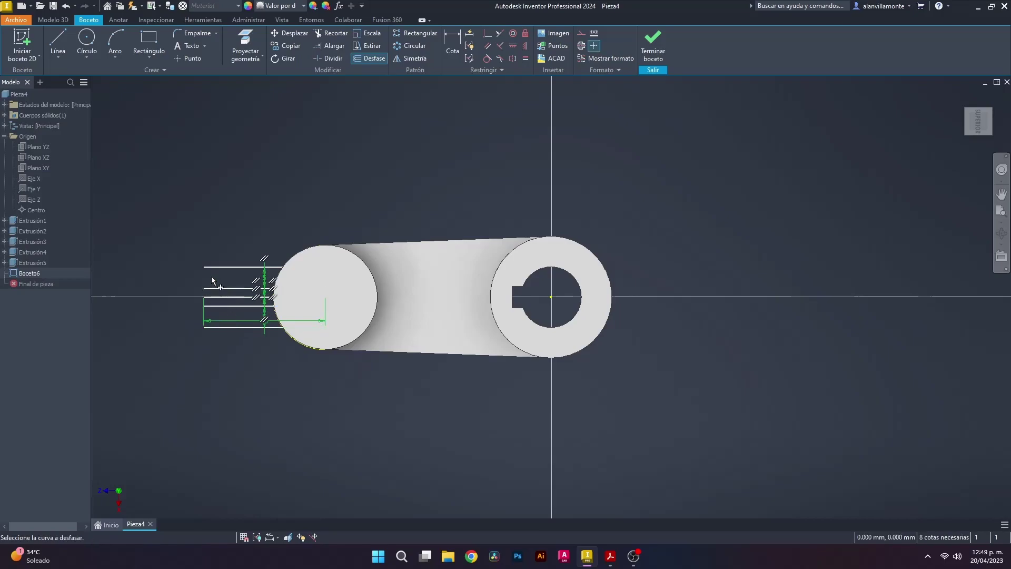
Close the free outer ends of both clamp lug strips with short perpendicular lines.
{"action": "left_click", "coordinate": [58, 42]}
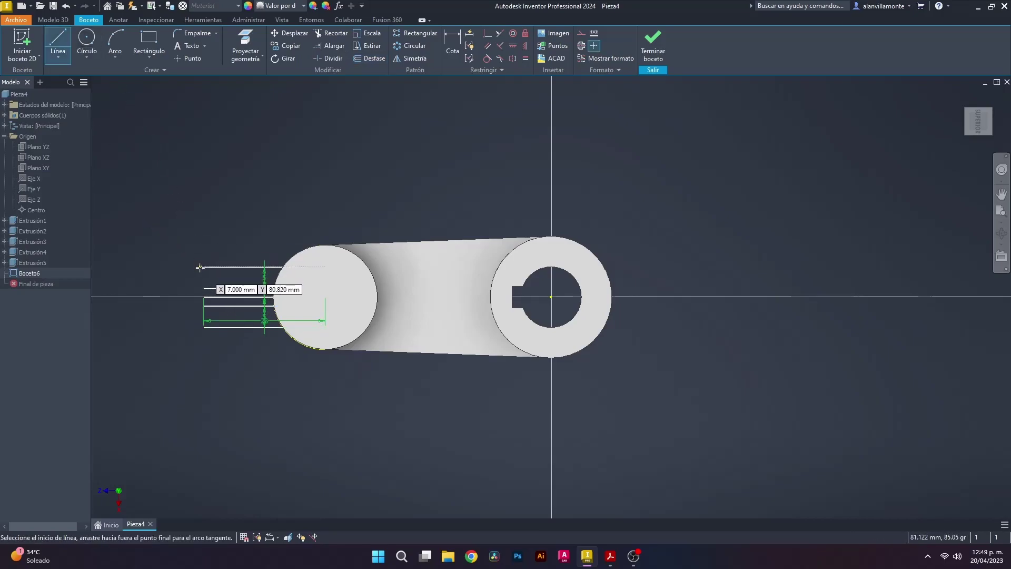
{"action": "left_click", "coordinate": [219, 267]}
{"action": "double_click", "coordinate": [203, 288]}
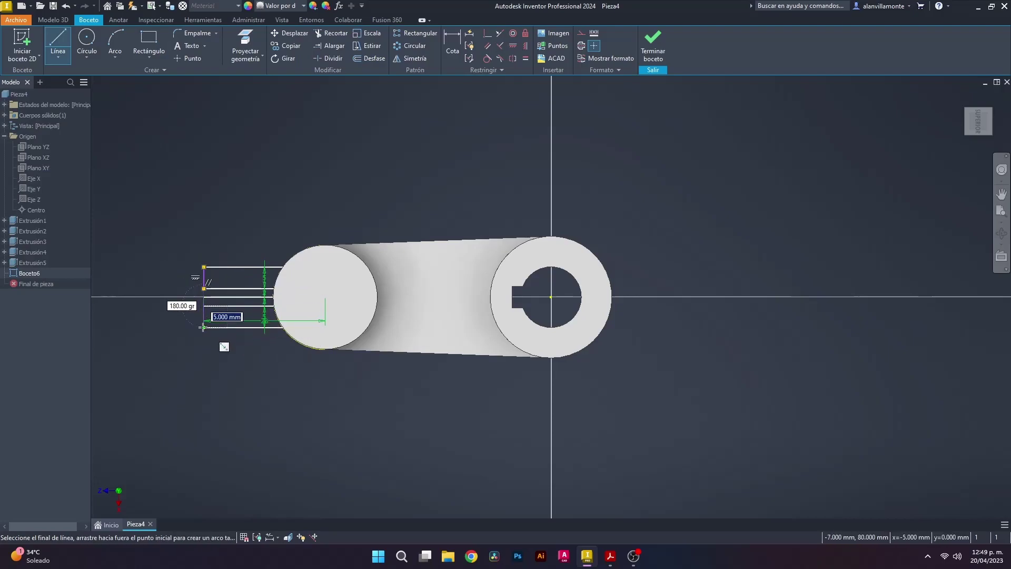
{"action": "scroll", "coordinate": [204, 302], "scroll_direction": "up", "scroll_amount": 3}
{"action": "key", "text": "Escape"}
Try to dimension the end lines of the two lug strips, and move the upper 5 mm dimension clear of the others.
{"action": "key", "text": "d"}
{"action": "left_click", "coordinate": [203, 258]}
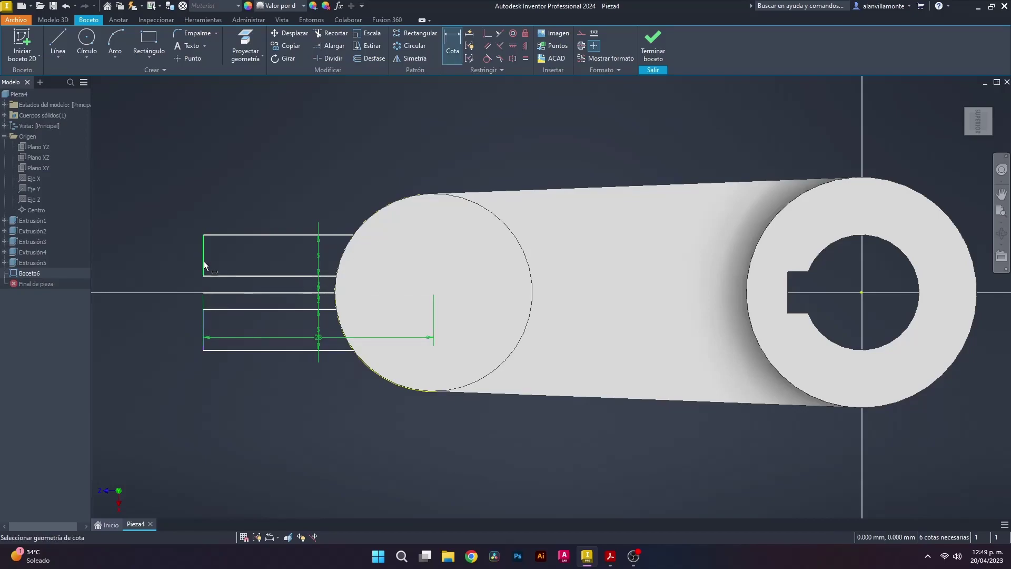
{"action": "left_click", "coordinate": [204, 303]}
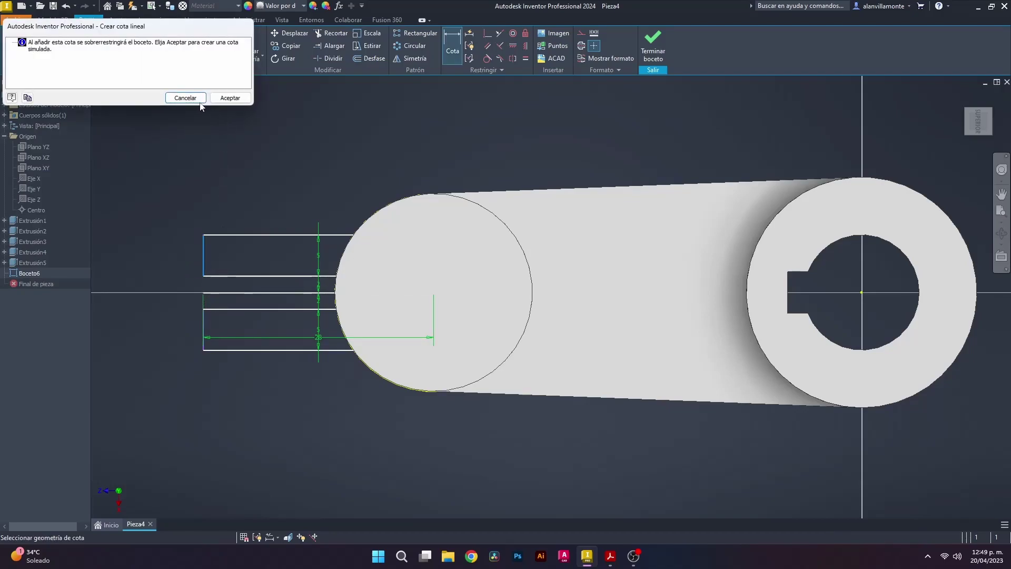
{"action": "left_click", "coordinate": [184, 97]}
{"action": "left_click_drag", "start_coordinate": [320, 259], "coordinate": [281, 258]}
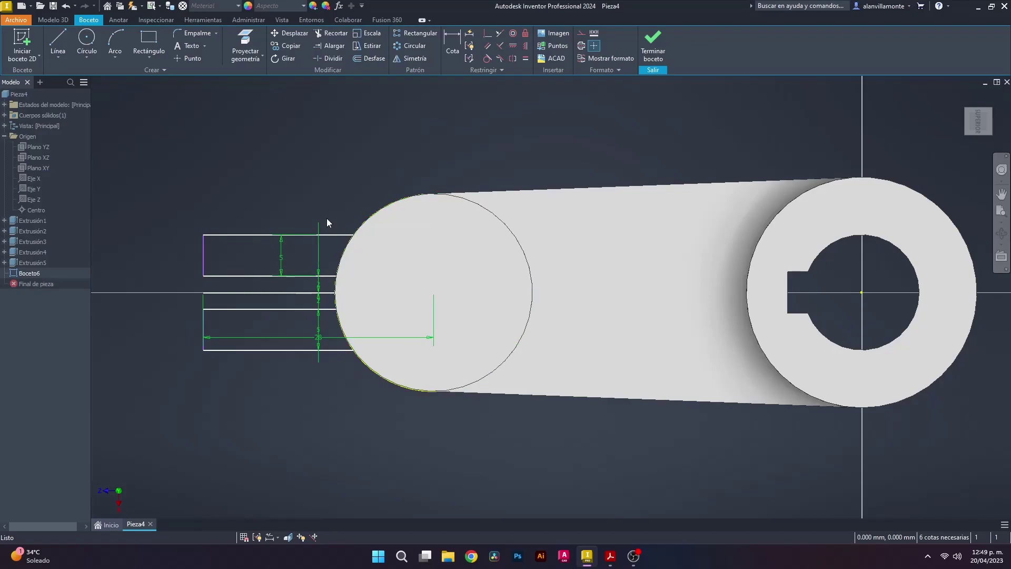
Begin an extrusion of the two clamp lug profiles and check their height in the PDF drawing.
{"action": "left_click", "coordinate": [351, 244]}
{"action": "key", "text": "p"}
{"action": "left_click", "coordinate": [51, 20]}
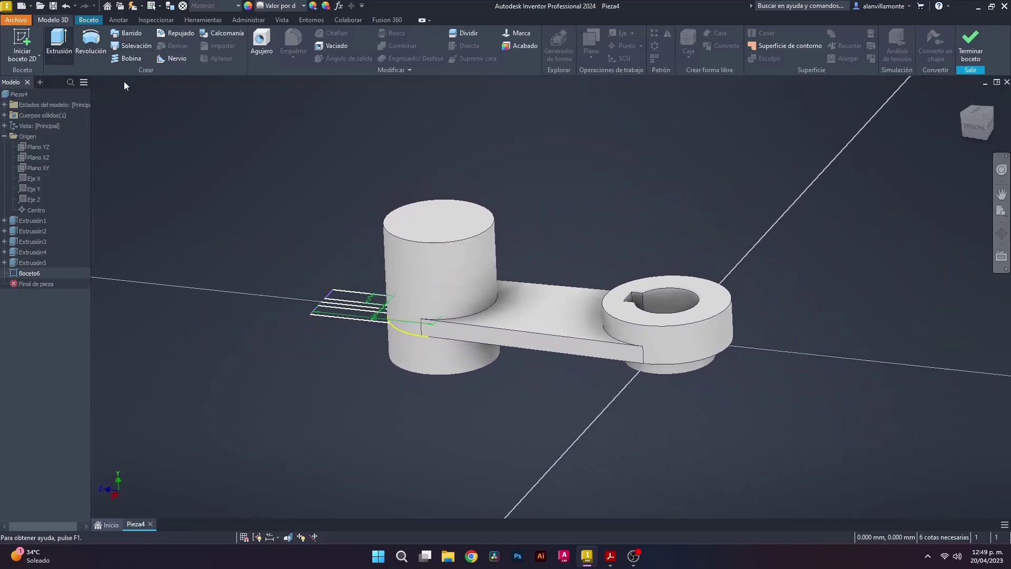
{"action": "left_click", "coordinate": [354, 251]}
{"action": "middle_click_drag", "start_coordinate": [358, 256], "coordinate": [382, 194], "text": "shift"}
{"action": "left_click", "coordinate": [366, 185]}
{"action": "middle_click_drag", "start_coordinate": [414, 372], "coordinate": [579, 531], "text": "shift"}
{"action": "left_click", "coordinate": [610, 555]}
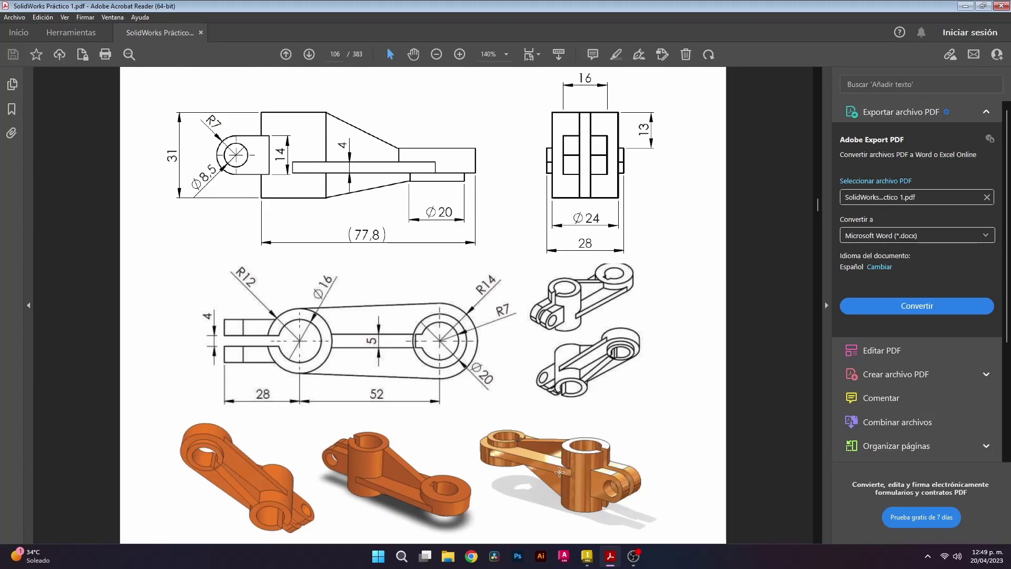
{"action": "left_click", "coordinate": [587, 555]}
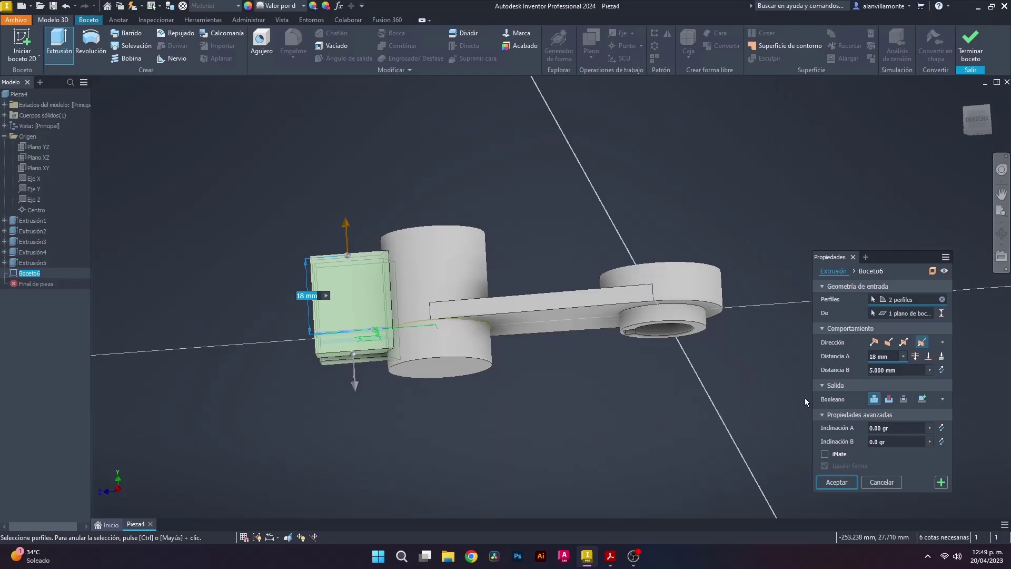
Set the lug extrusion to the default single direction with a distance of 14 mm and create it.
{"action": "left_click", "coordinate": [875, 342]}
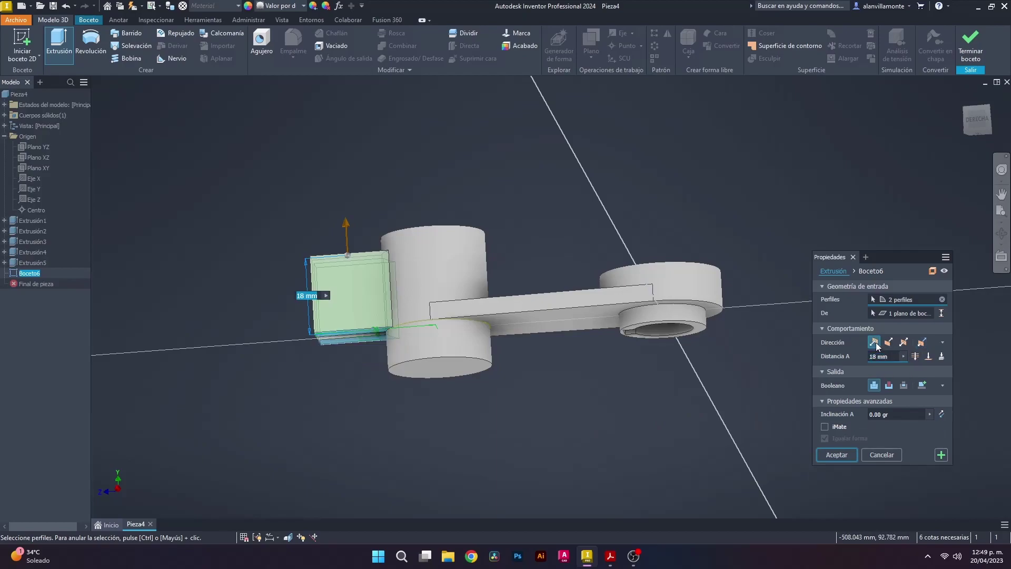
{"action": "left_click_drag", "start_coordinate": [888, 358], "coordinate": [869, 357]}
{"action": "type", "text": "14"}
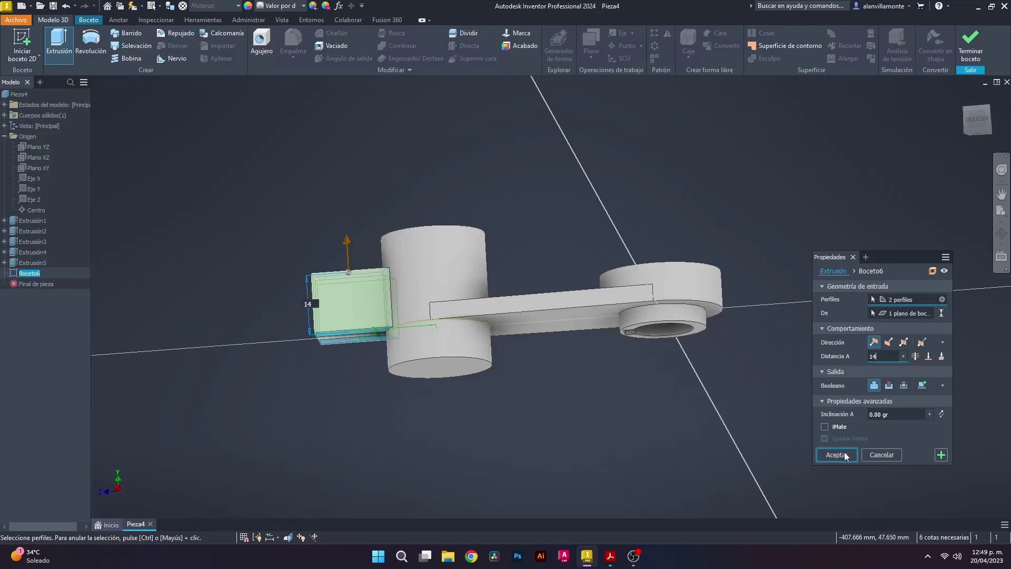
{"action": "left_click", "coordinate": [848, 454]}
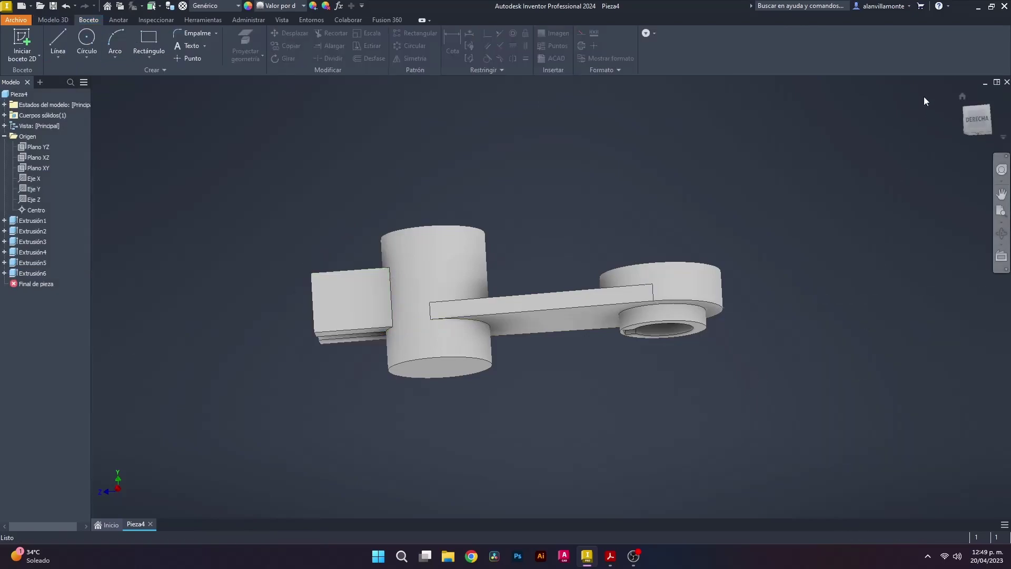
Consult the PDF drawing and sketch a 14 mm circle on the clamp lug's outer side face, near its free end.
{"action": "left_click", "coordinate": [977, 120]}
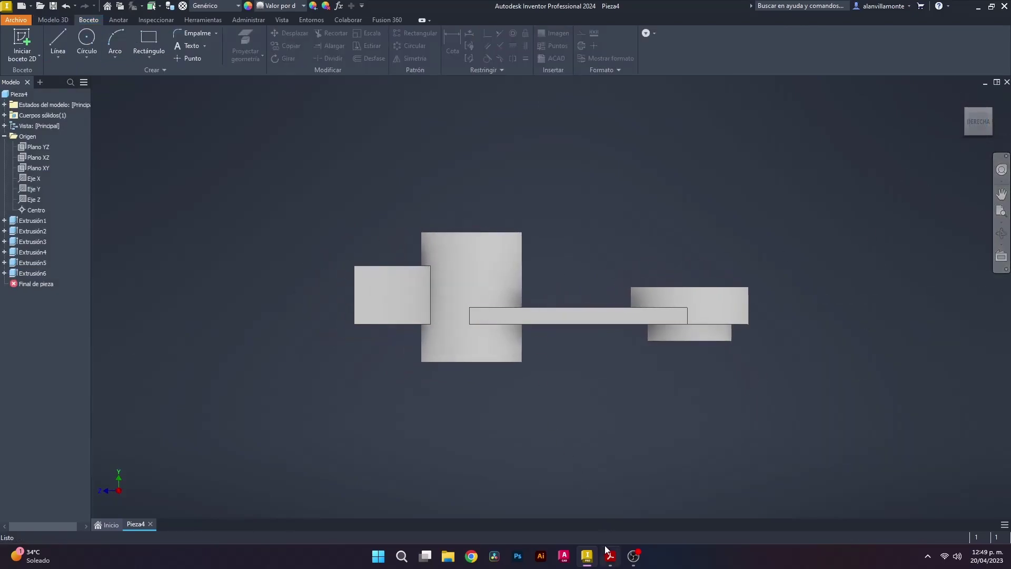
{"action": "left_click", "coordinate": [608, 556]}
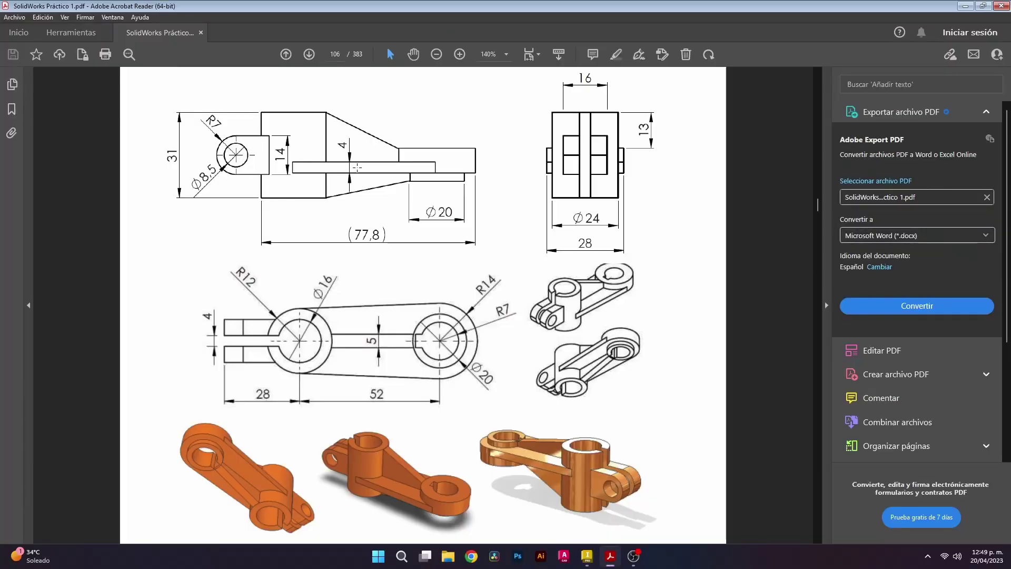
{"action": "left_click", "coordinate": [586, 555]}
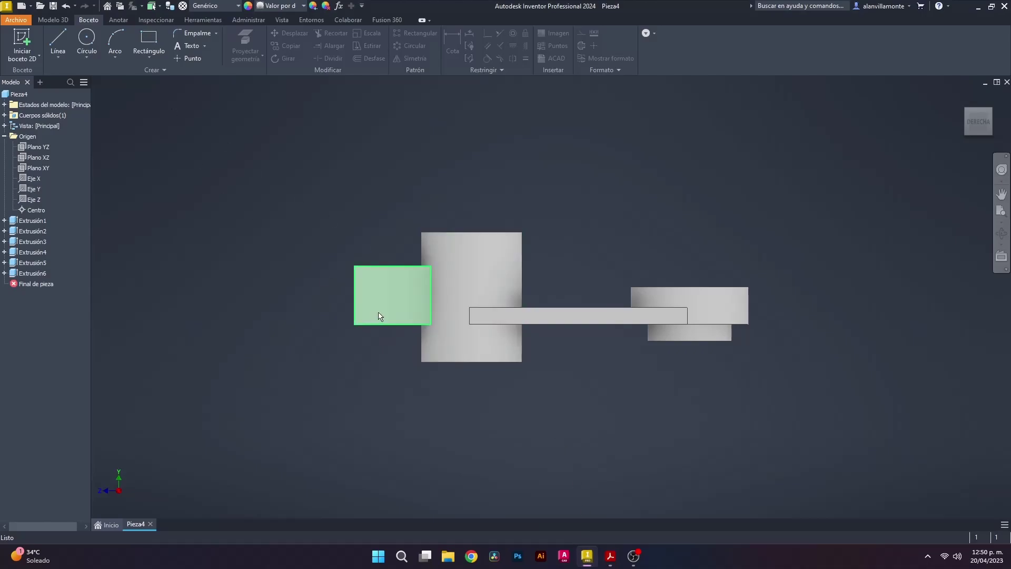
{"action": "scroll", "coordinate": [374, 285], "scroll_direction": "up", "scroll_amount": 5}
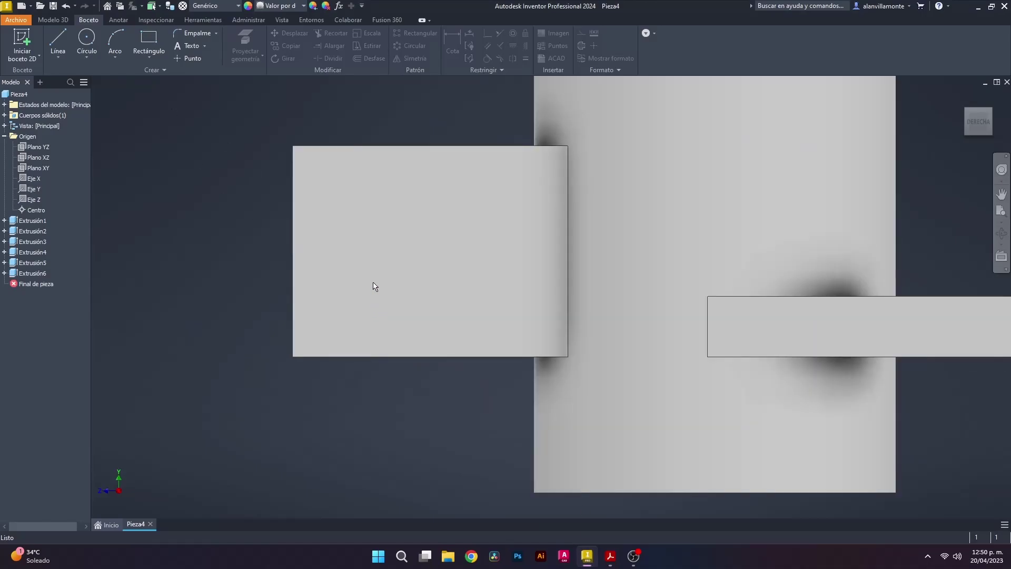
{"action": "left_click", "coordinate": [86, 38]}
{"action": "left_click", "coordinate": [389, 249]}
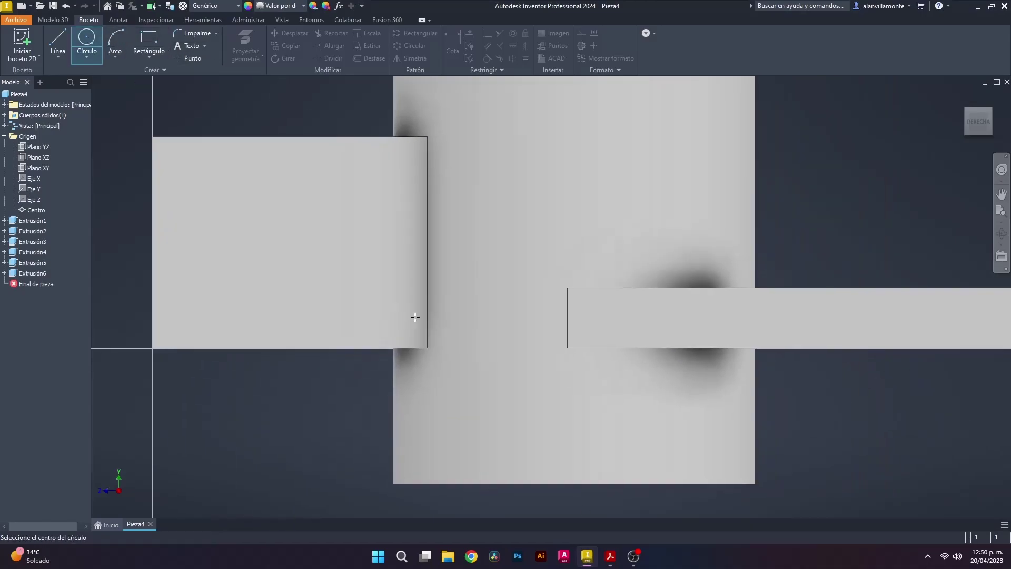
{"action": "scroll", "coordinate": [524, 271], "scroll_direction": "up", "scroll_amount": 5}
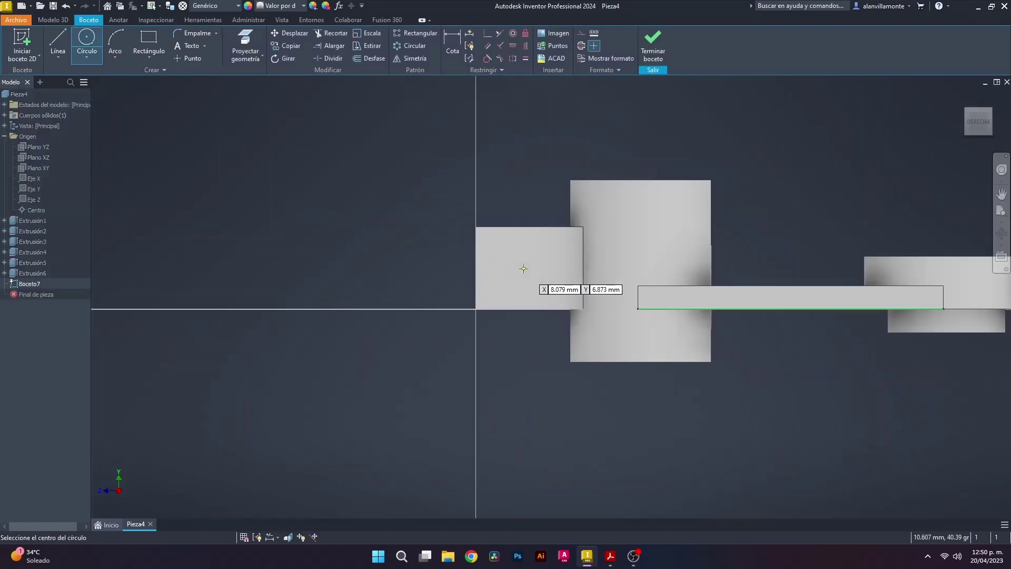
{"action": "left_click", "coordinate": [488, 261]}
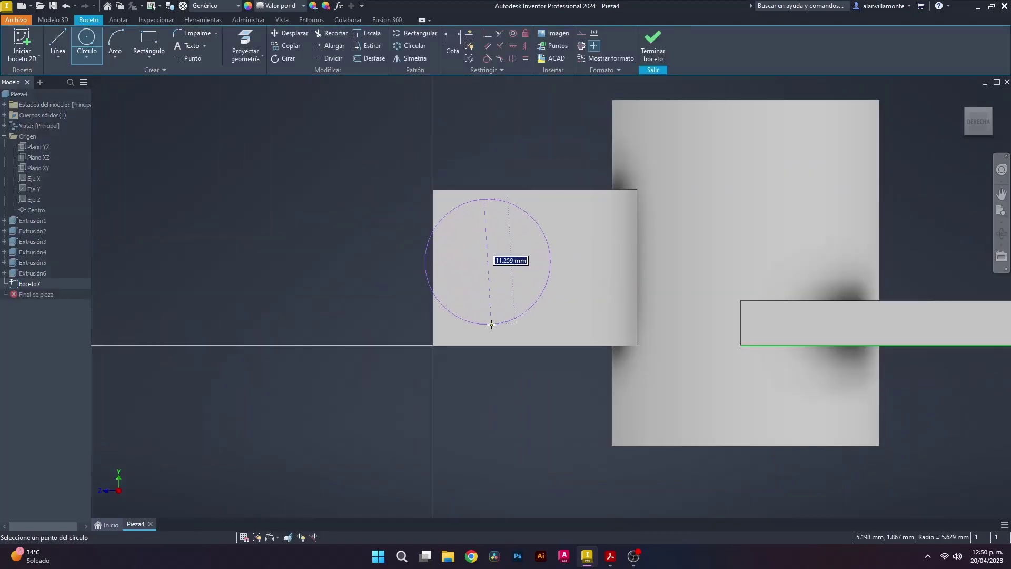
{"action": "type", "text": "14"}
{"action": "key", "text": "Return"}
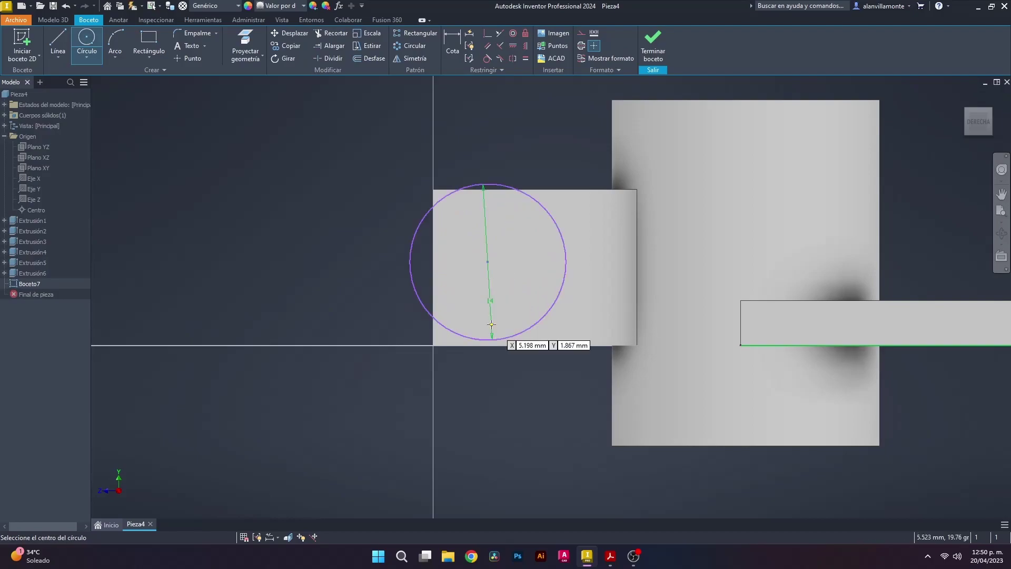
Sketch an 8.5 mm circle concentric with the 14 mm circle on the clamp lug's side face.
{"action": "left_click", "coordinate": [488, 262]}
{"action": "type", "text": "8.5"}
{"action": "key", "text": "Return"}
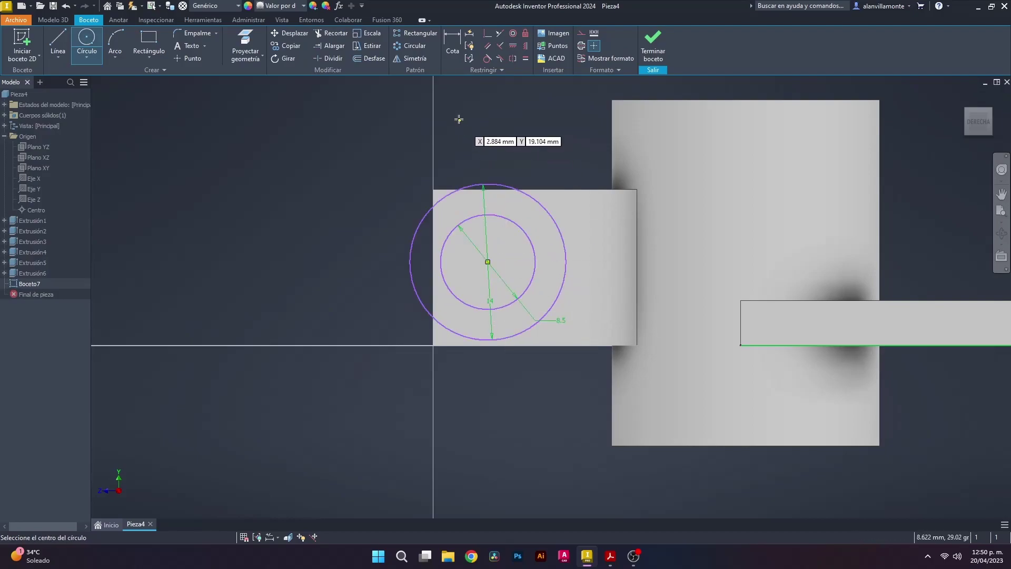
{"action": "key", "text": "Escape"}
Dimension the circles' shared center 7 mm below the lug face's upper edge.
{"action": "key", "text": "d"}
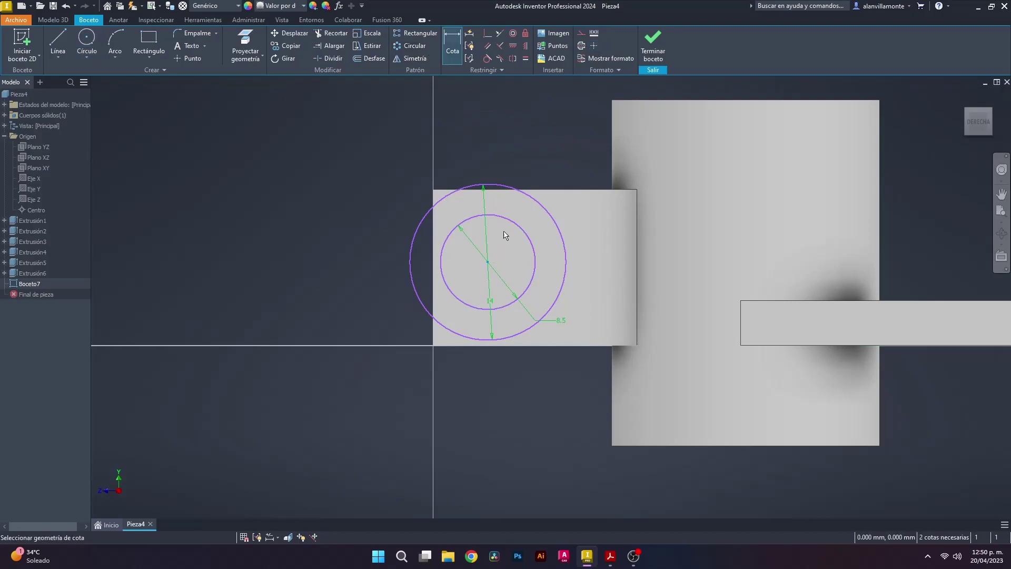
{"action": "left_click", "coordinate": [558, 190]}
{"action": "left_click", "coordinate": [442, 201]}
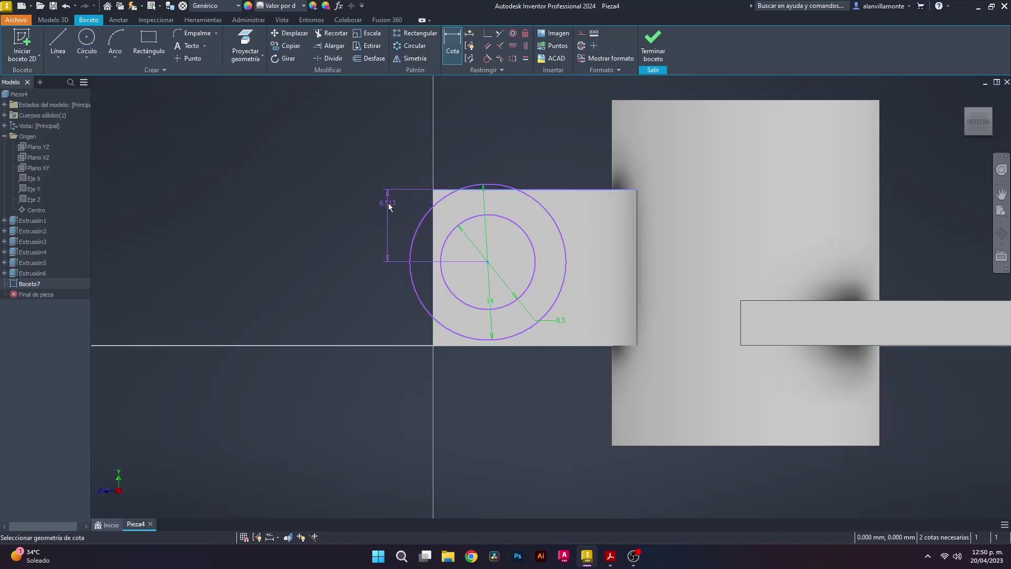
{"action": "left_click", "coordinate": [389, 223]}
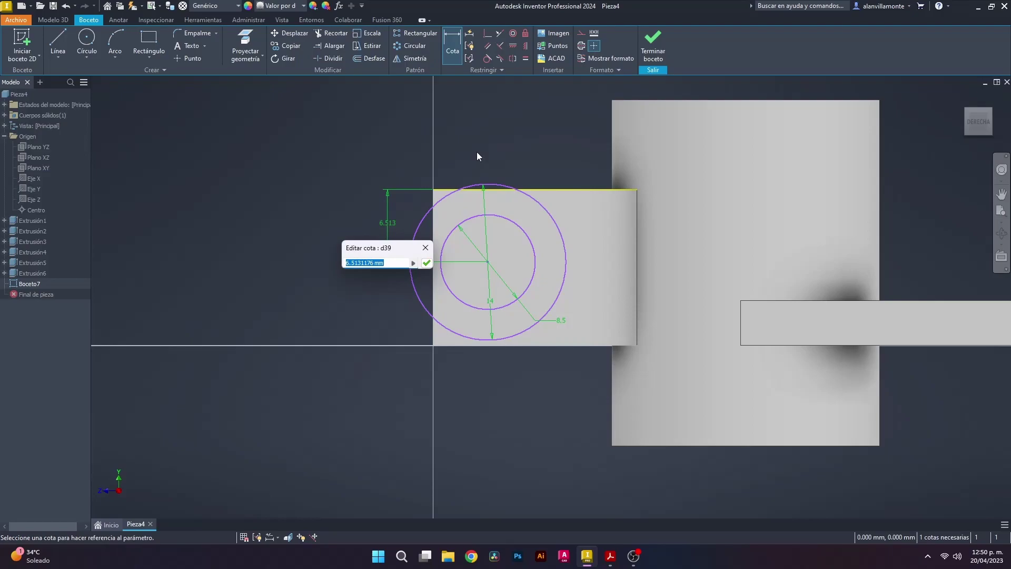
{"action": "type", "text": "7"}
{"action": "key", "text": "Return"}
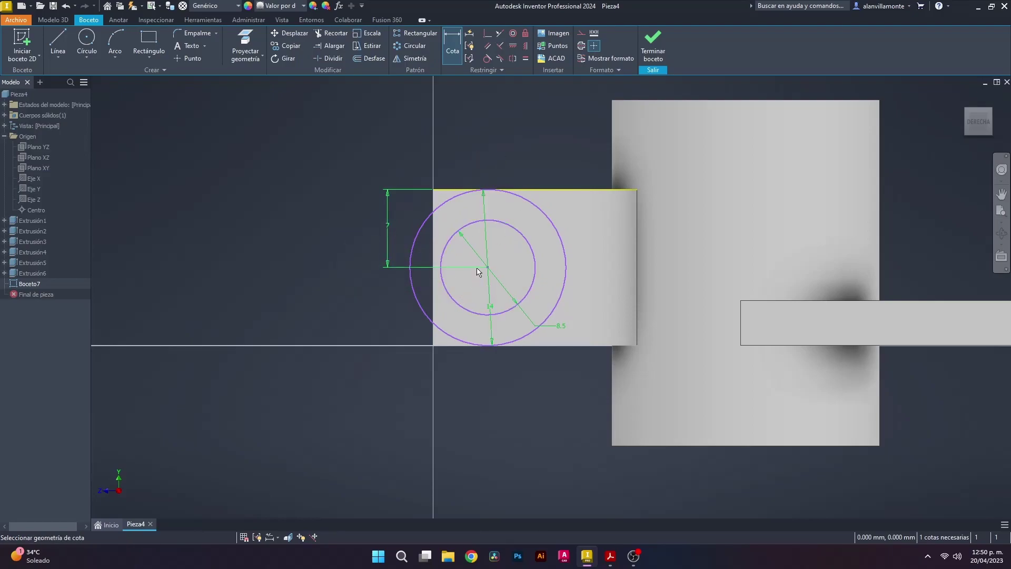
Dimension the circles' center 7 mm from the vertical edge at the lug's free end.
{"action": "left_click", "coordinate": [433, 340]}
{"action": "left_click", "coordinate": [488, 268]}
{"action": "left_click", "coordinate": [459, 165]}
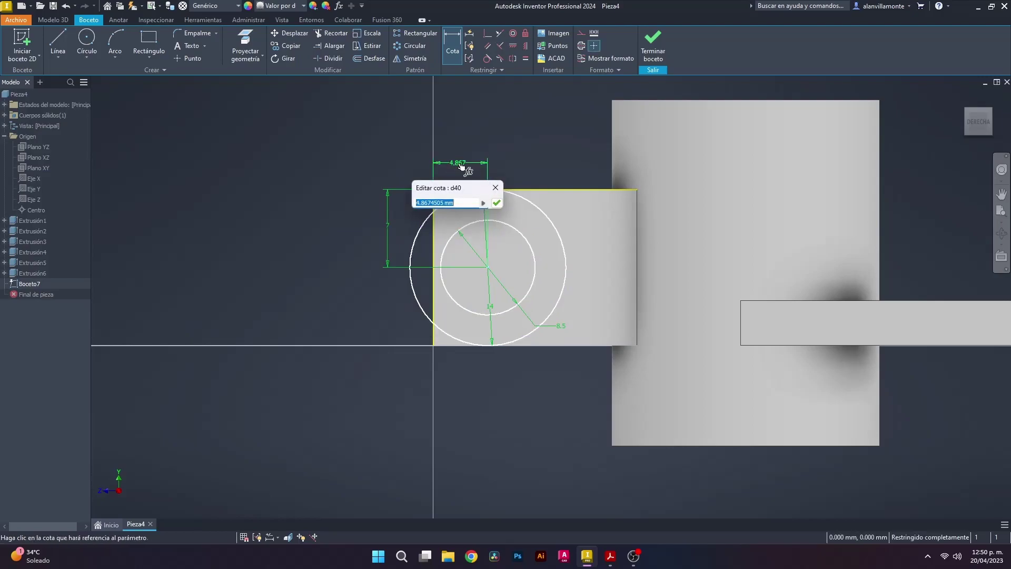
{"action": "type", "text": "7"}
{"action": "key", "text": "Return"}
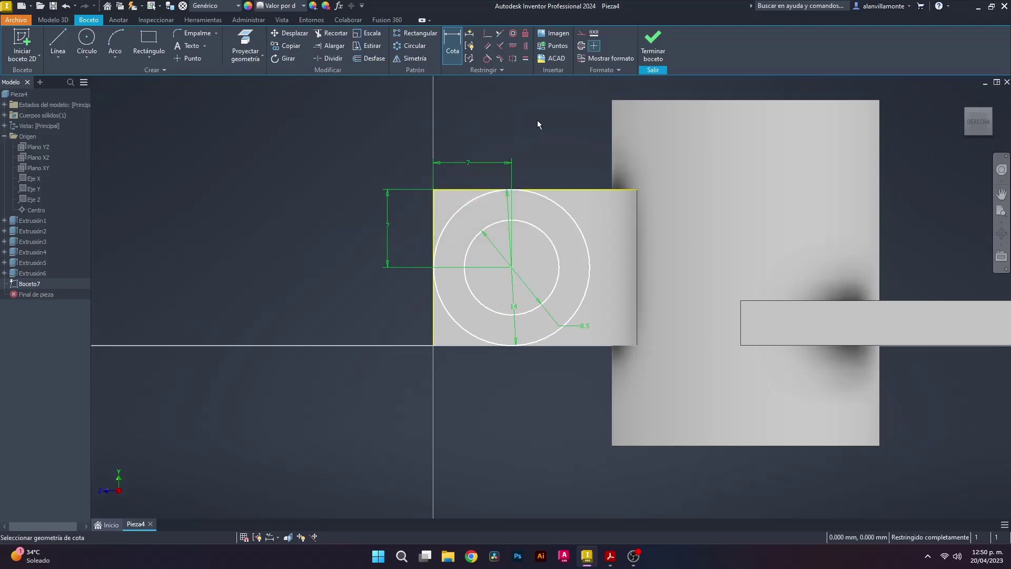
{"action": "key", "text": "Escape"}
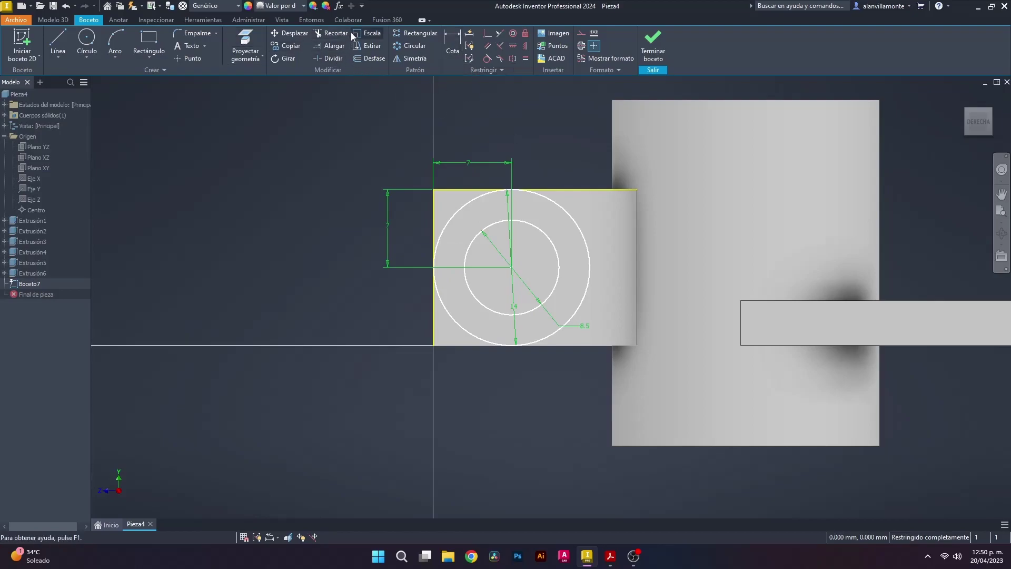
Project the lug face's remaining edges into the sketch and trim away the half of the 14 mm circle facing the cylinder.
{"action": "left_click", "coordinate": [245, 42]}
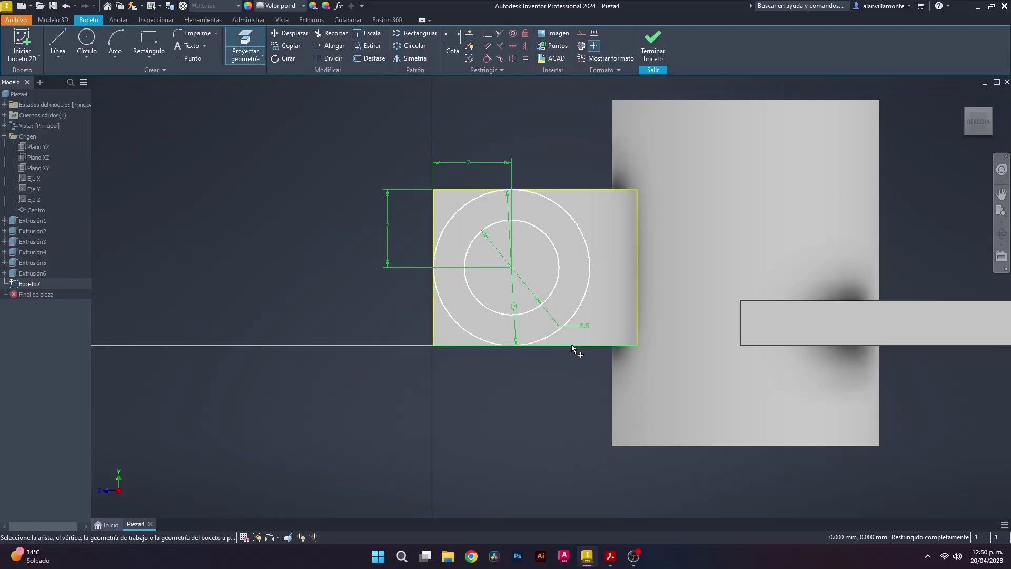
{"action": "left_click", "coordinate": [551, 312]}
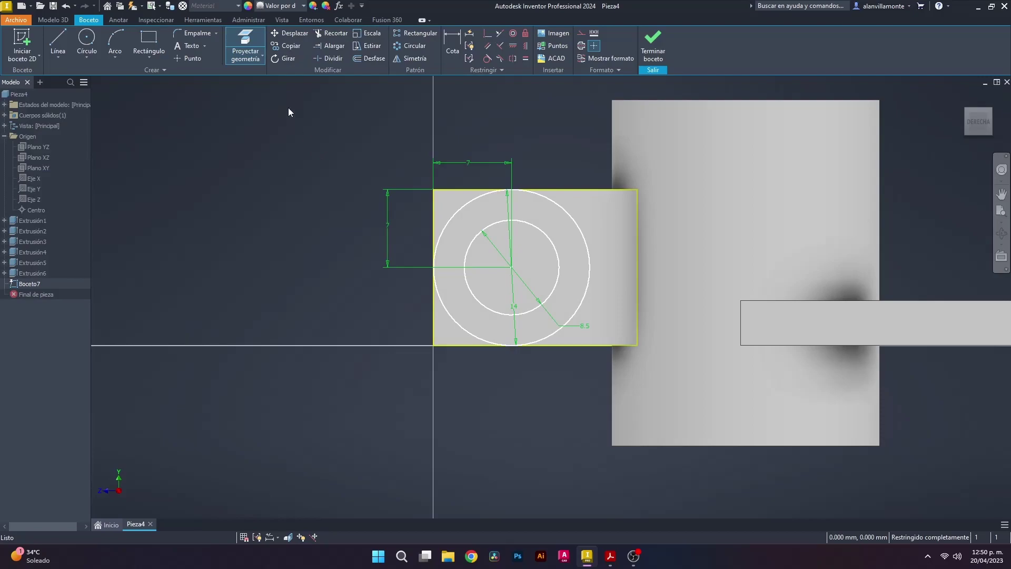
{"action": "key", "text": "Escape"}
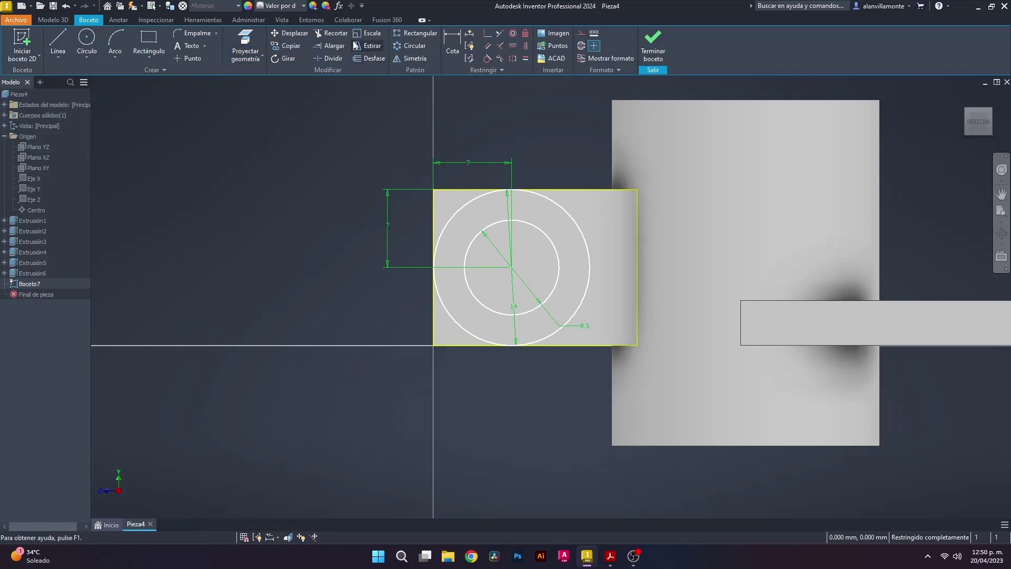
{"action": "left_click", "coordinate": [339, 33]}
{"action": "left_click", "coordinate": [590, 266]}
{"action": "key", "text": "Escape"}
Extrude-cut the two corner regions outside the arc and the 8.5 mm circle through all of both lugs.
{"action": "key", "text": "e"}
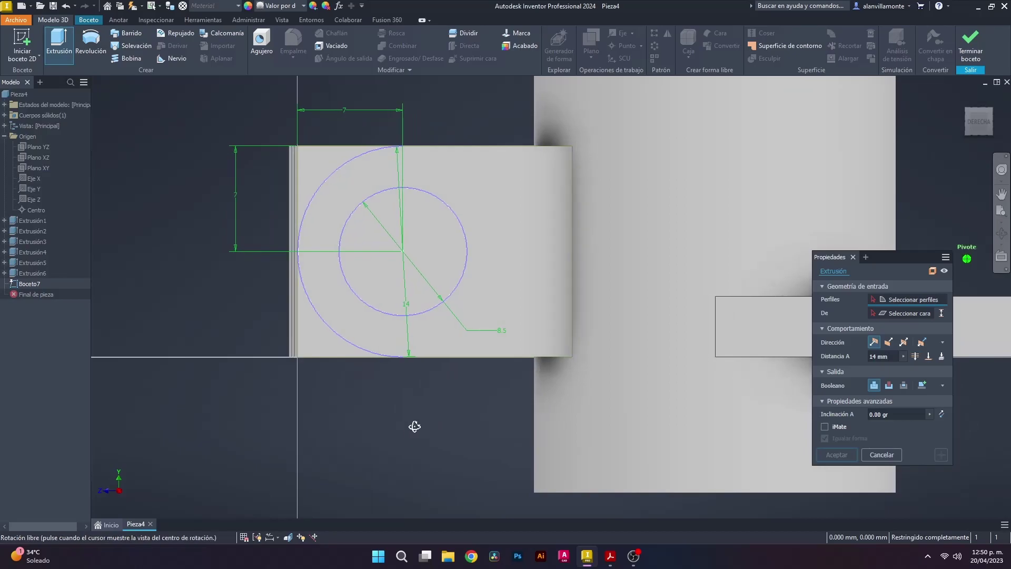
{"action": "left_click", "coordinate": [889, 385]}
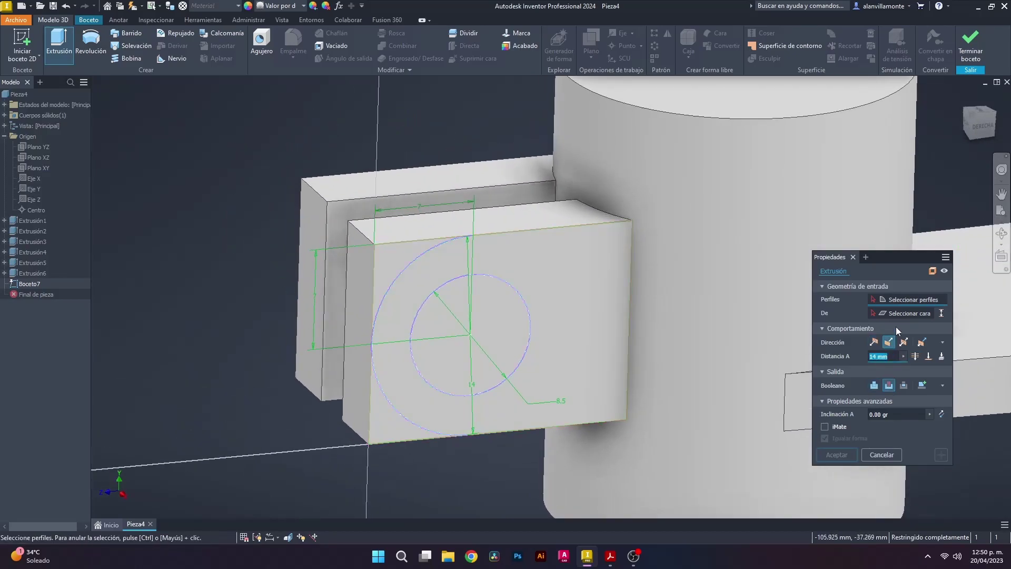
{"action": "left_click", "coordinate": [397, 261]}
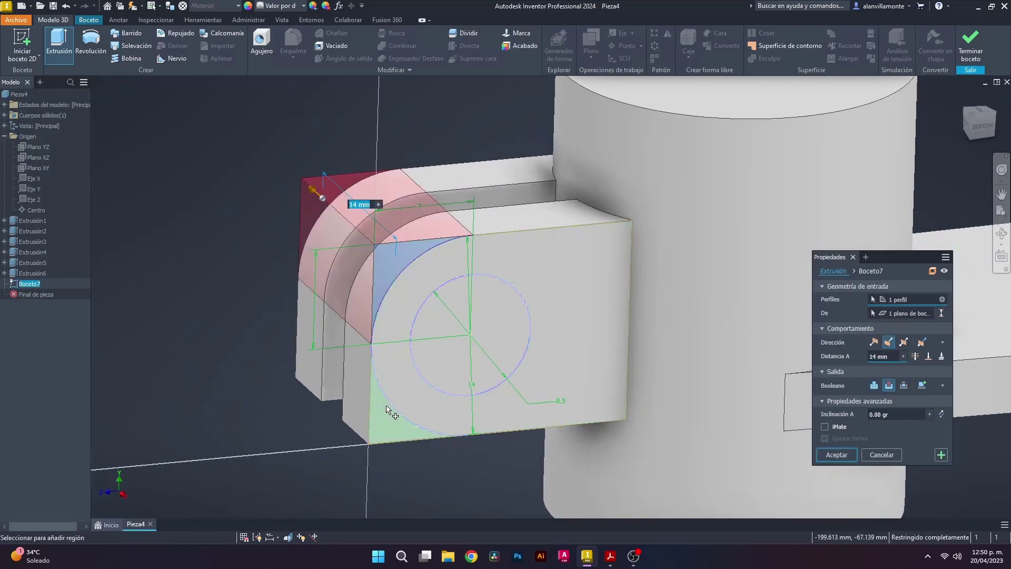
{"action": "left_click", "coordinate": [383, 424]}
{"action": "left_click", "coordinate": [452, 359]}
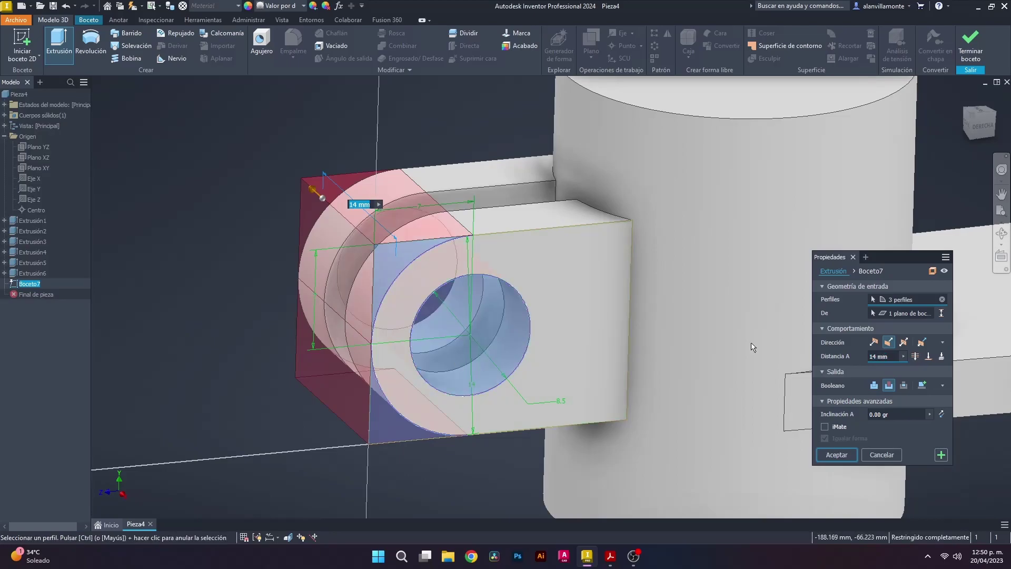
{"action": "left_click", "coordinate": [917, 357]}
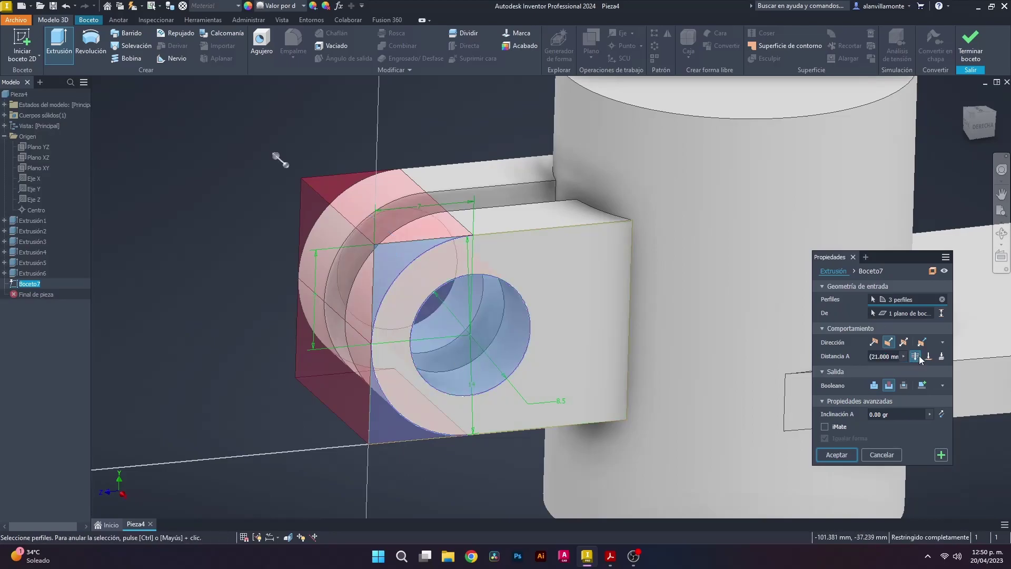
{"action": "left_click", "coordinate": [841, 454]}
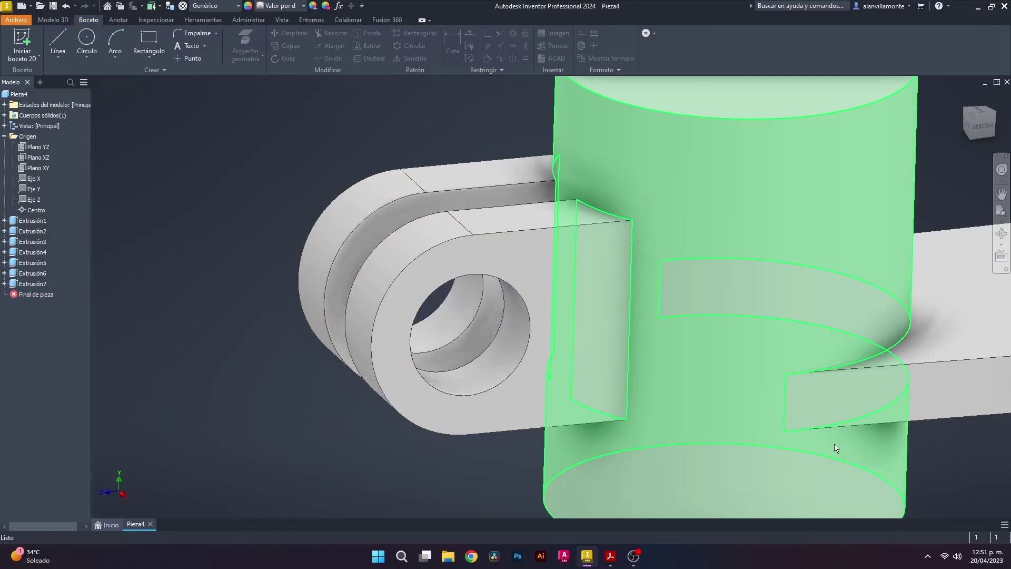
Check the PDF drawing for the remaining features and start a circle sketch on the top face of the 24 mm cylinder.
{"action": "scroll", "coordinate": [499, 238], "scroll_direction": "down", "scroll_amount": 5}
{"action": "mouse_move", "coordinate": [664, 152]}
{"action": "middle_mouse_down", "text": "shift"}
{"action": "mouse_move", "coordinate": [648, 207]}
{"action": "mouse_move", "coordinate": [663, 159]}
{"action": "mouse_move", "coordinate": [733, 156]}
{"action": "mouse_move", "coordinate": [672, 151]}
{"action": "mouse_move", "coordinate": [636, 177]}
{"action": "mouse_move", "coordinate": [656, 133]}
{"action": "middle_mouse_up", "text": "shift"}
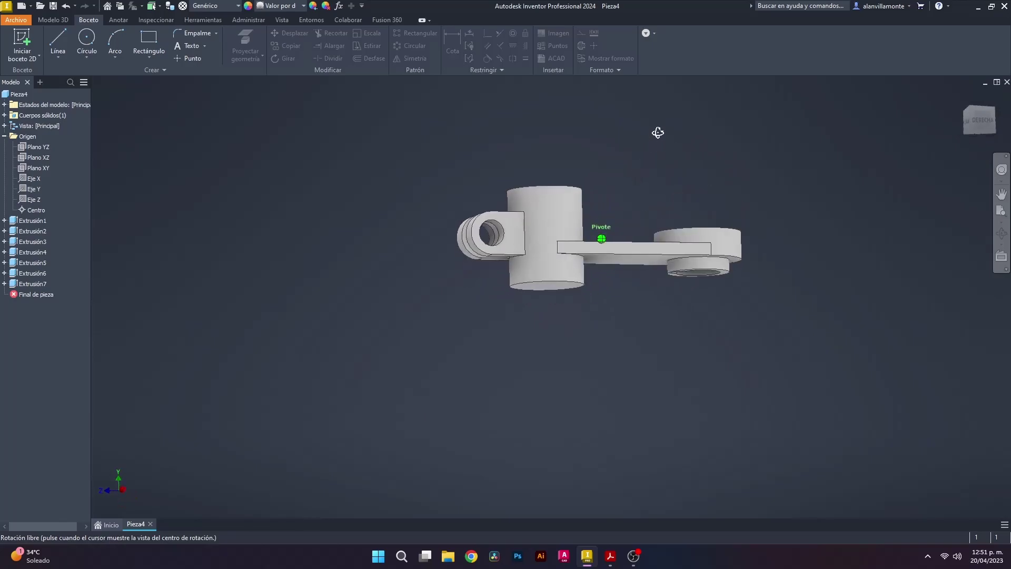
{"action": "left_click", "coordinate": [611, 556]}
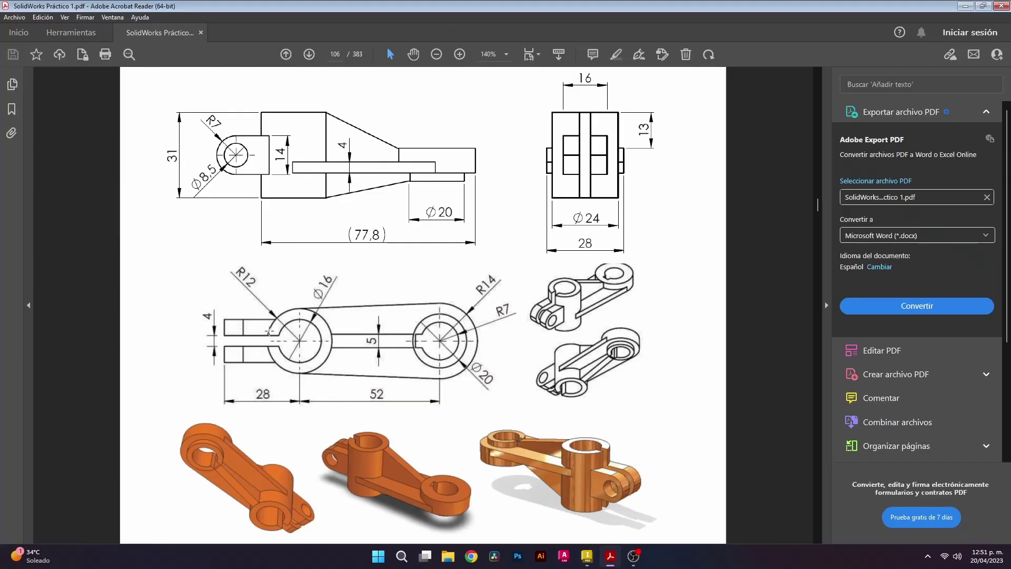
{"action": "left_click", "coordinate": [587, 555]}
{"action": "middle_click_drag", "start_coordinate": [611, 140], "coordinate": [609, 167], "text": "shift"}
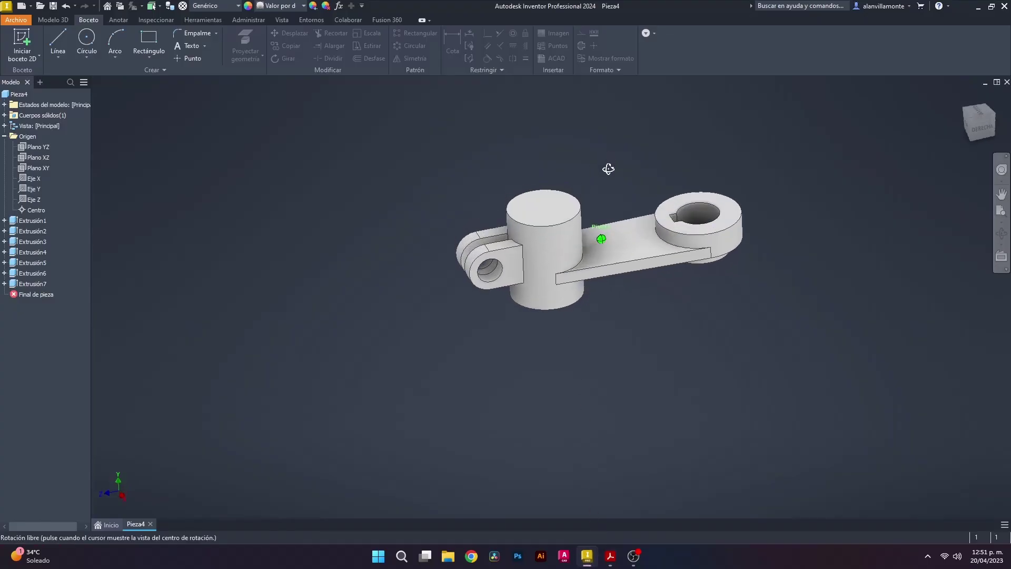
{"action": "left_click", "coordinate": [85, 38]}
{"action": "left_click", "coordinate": [552, 223]}
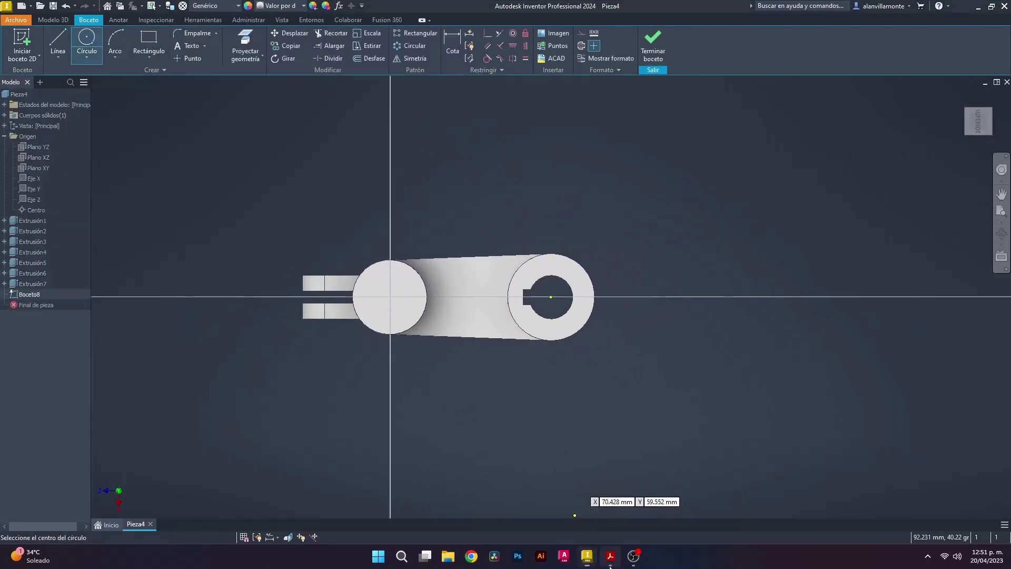
Look up the bore diameter in the PDF drawing and sketch a 16 mm circle at the center of the cylinder's top face.
{"action": "key", "text": "alt+Tab"}
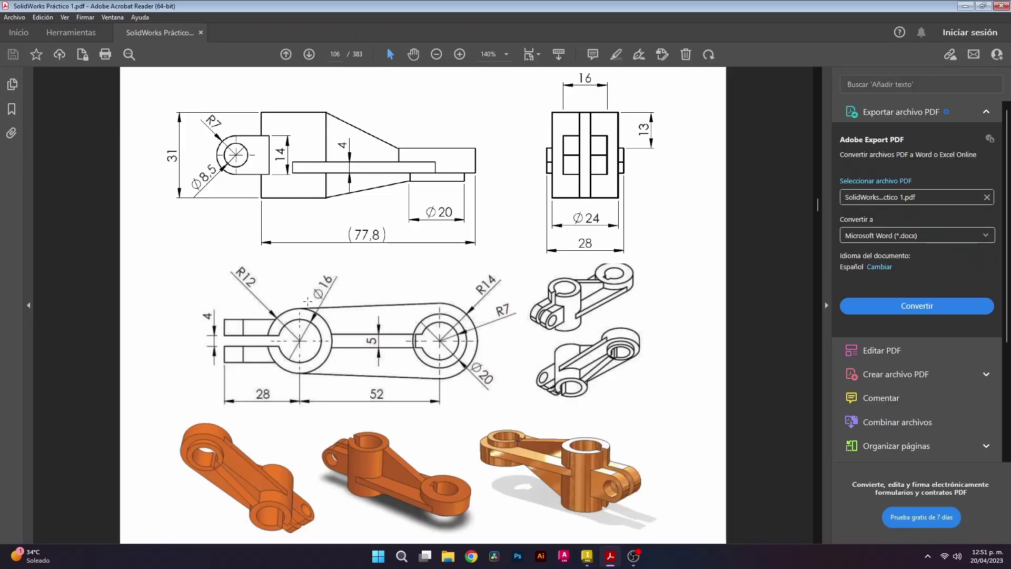
{"action": "left_click", "coordinate": [587, 557]}
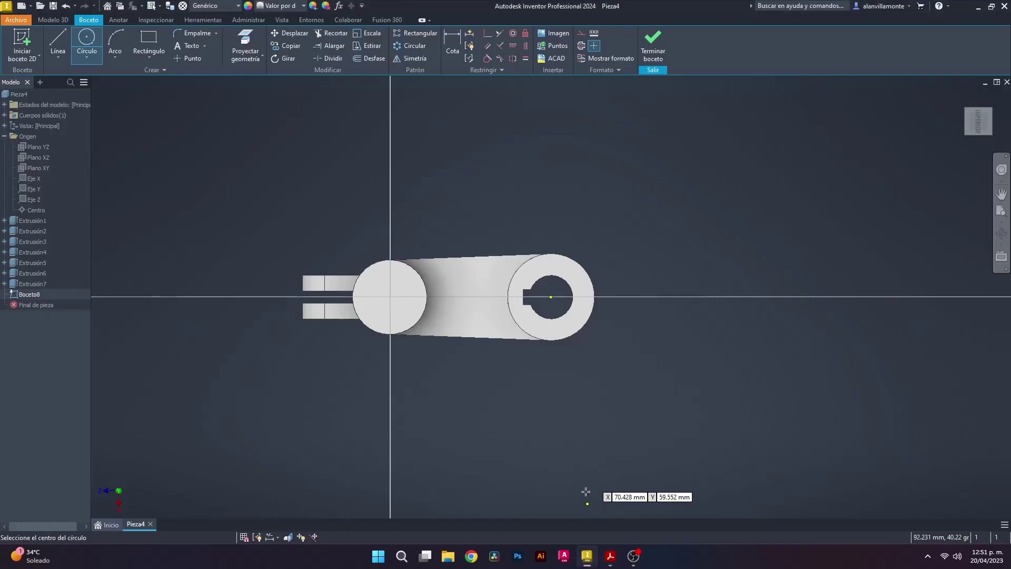
{"action": "left_click", "coordinate": [390, 296]}
{"action": "type", "text": "1"}
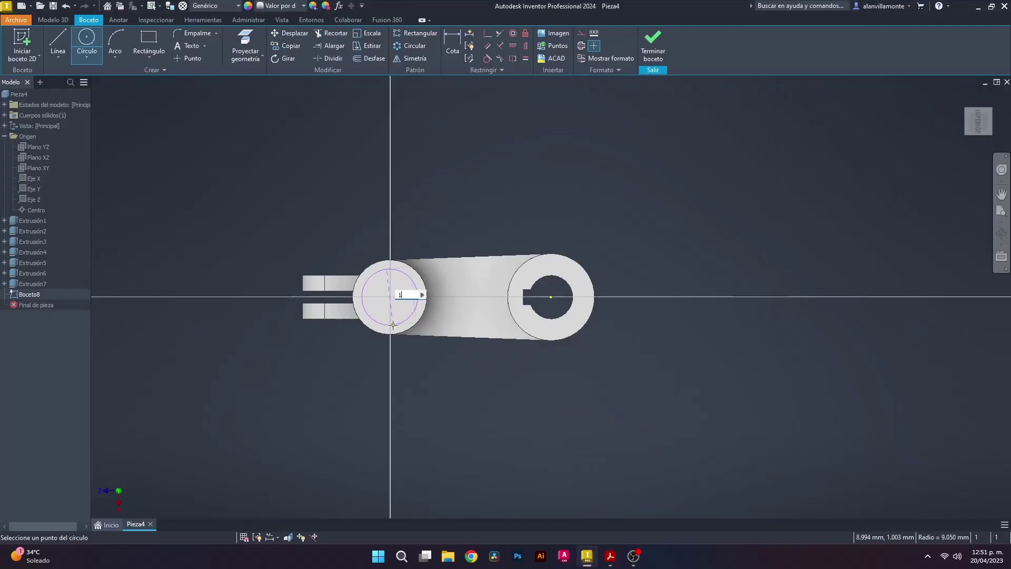
{"action": "type", "text": "6"}
{"action": "key", "text": "Return"}
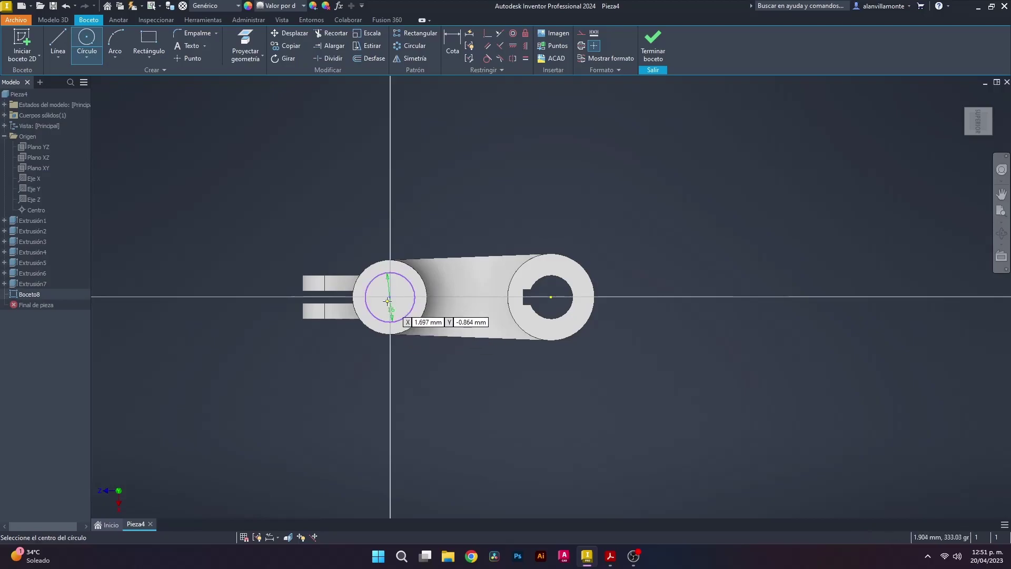
{"action": "scroll", "coordinate": [382, 296], "scroll_direction": "up", "scroll_amount": 5}
{"action": "key", "text": "Escape"}
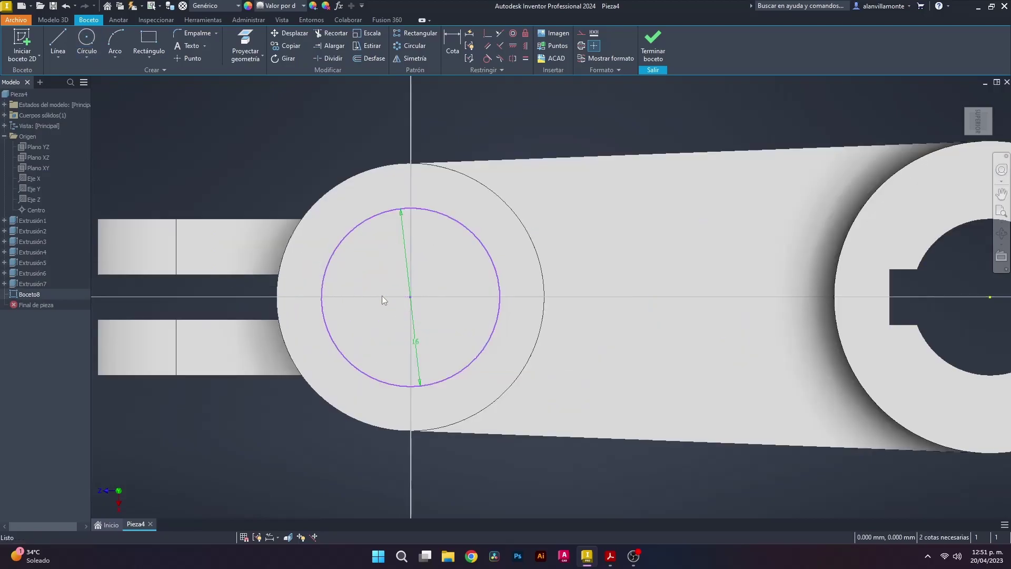
Draw two lines that extend the lugs' inner edges across the cylinder wall to the 16 mm circle.
{"action": "left_click", "coordinate": [58, 42]}
{"action": "scroll", "coordinate": [260, 282], "scroll_direction": "up", "scroll_amount": 3}
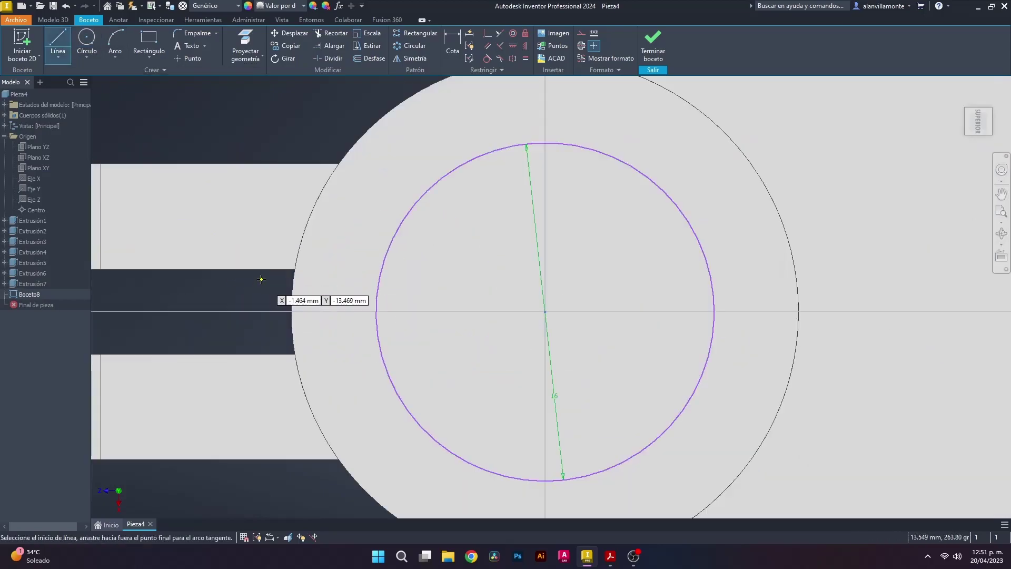
{"action": "left_click", "coordinate": [306, 268]}
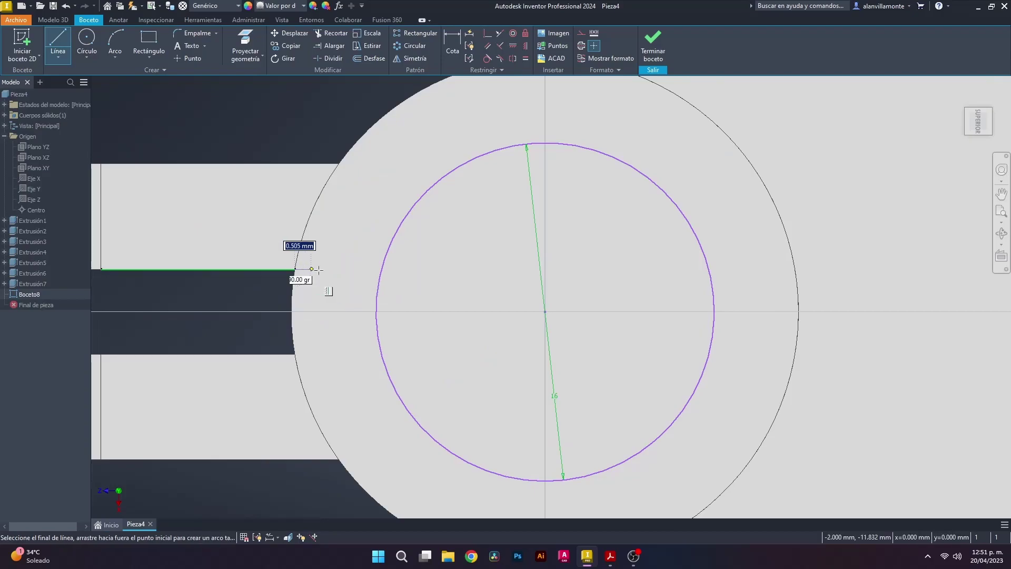
{"action": "left_click", "coordinate": [380, 269]}
{"action": "key", "text": "Escape"}
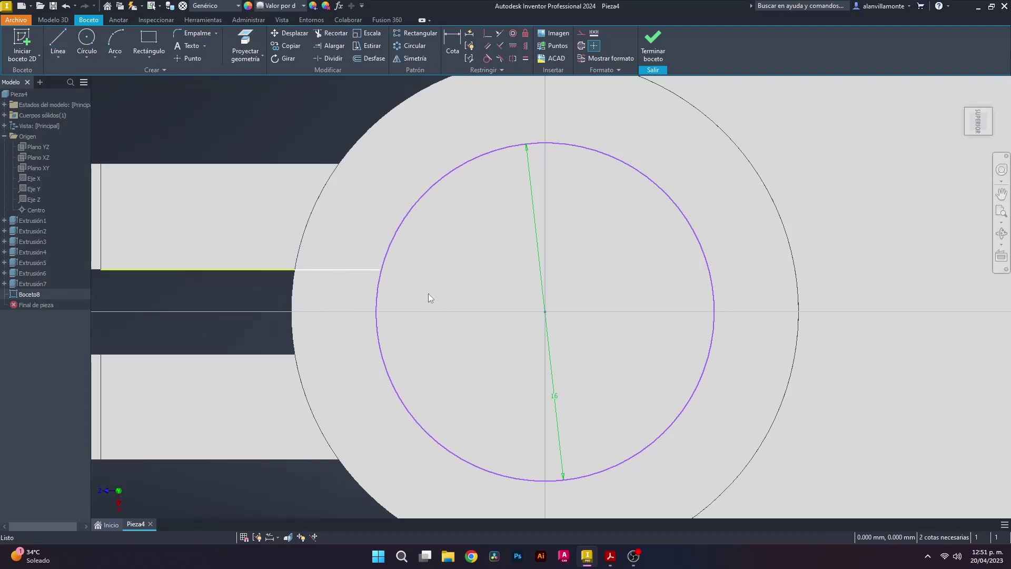
{"action": "key", "text": "l"}
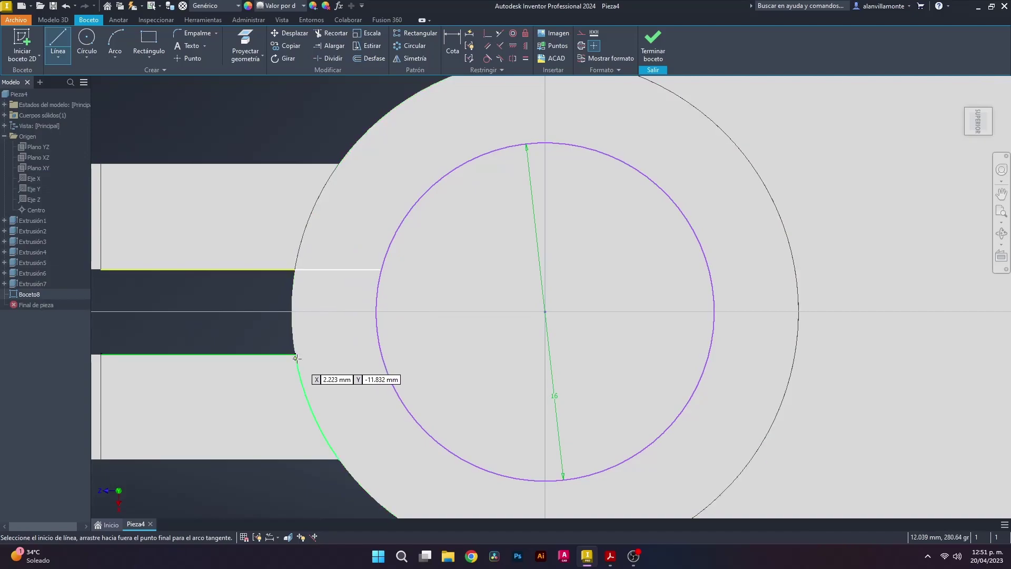
{"action": "left_click", "coordinate": [296, 354]}
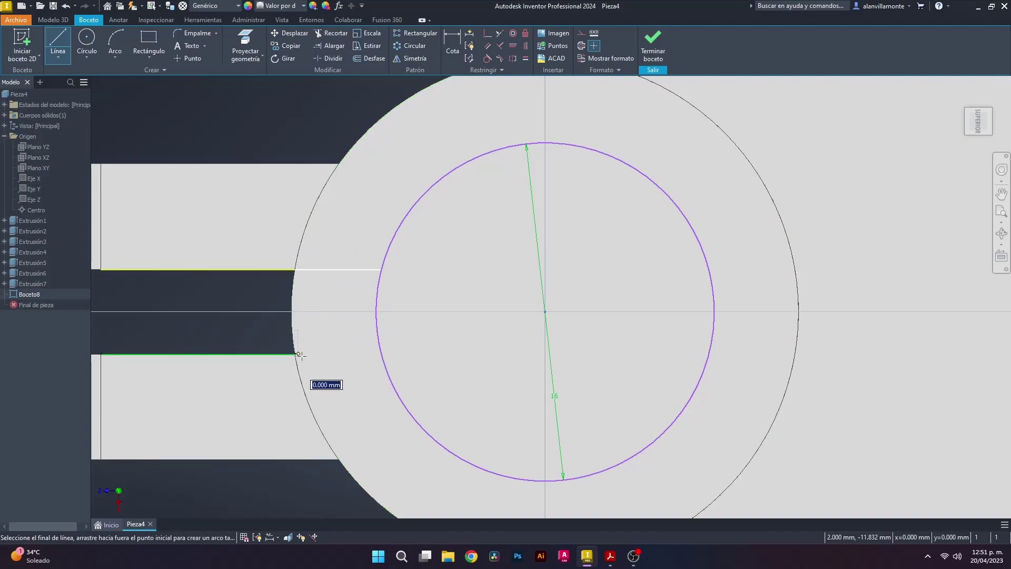
{"action": "left_click", "coordinate": [381, 353]}
{"action": "key", "text": "Escape"}
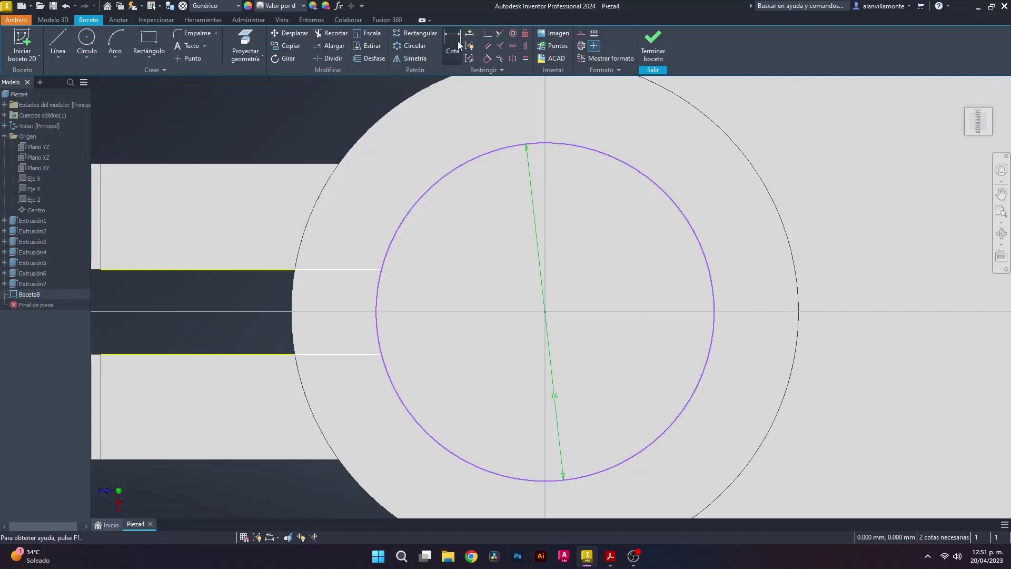
Align the 16 mm circle's center with the center of the ring at the arm's wide end, using a Vertical constraint.
{"action": "left_click", "coordinate": [525, 46]}
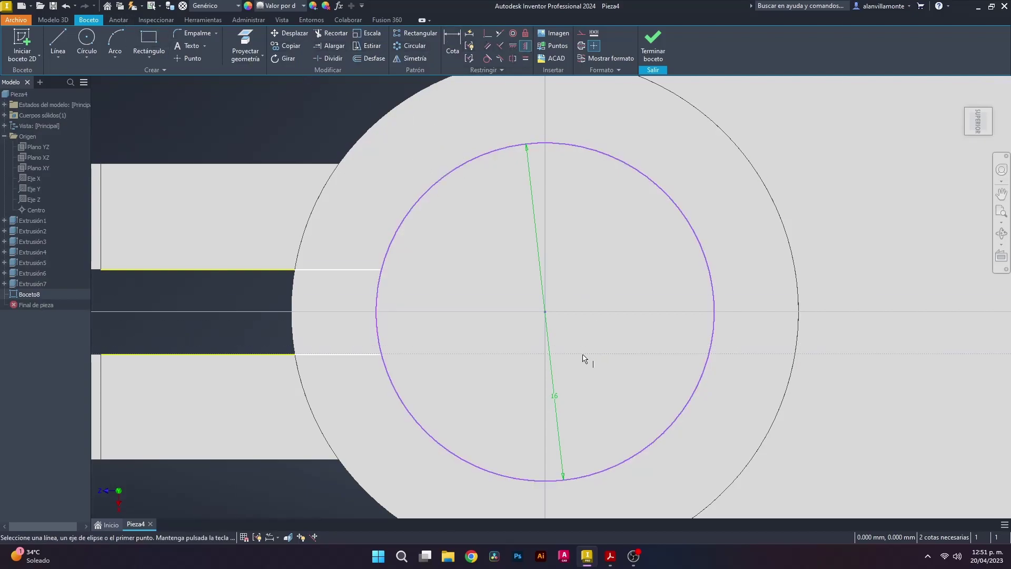
{"action": "left_click", "coordinate": [546, 315]}
{"action": "scroll", "coordinate": [388, 273], "scroll_direction": "up", "scroll_amount": 5}
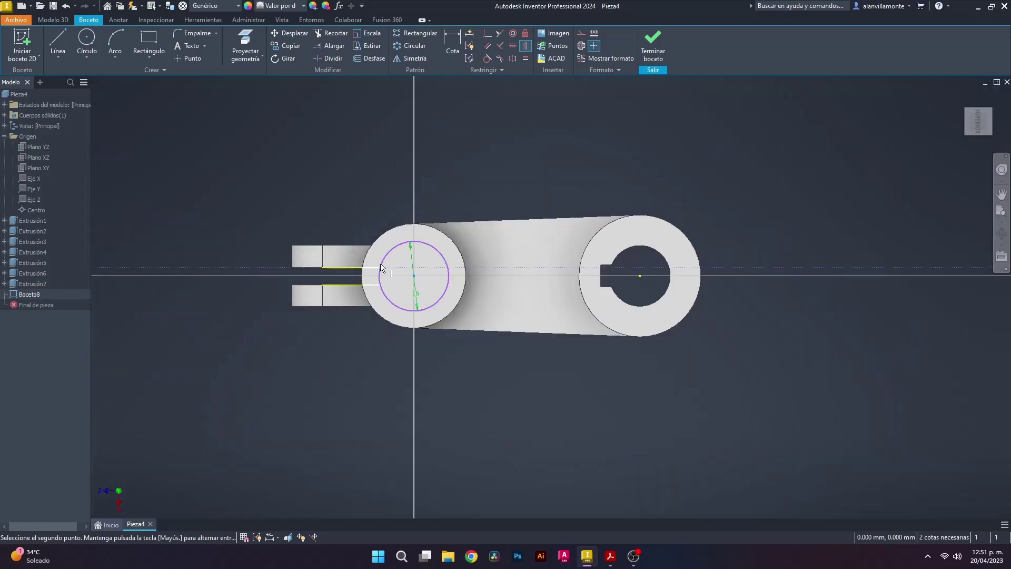
{"action": "left_click", "coordinate": [639, 277]}
{"action": "left_click", "coordinate": [640, 276]}
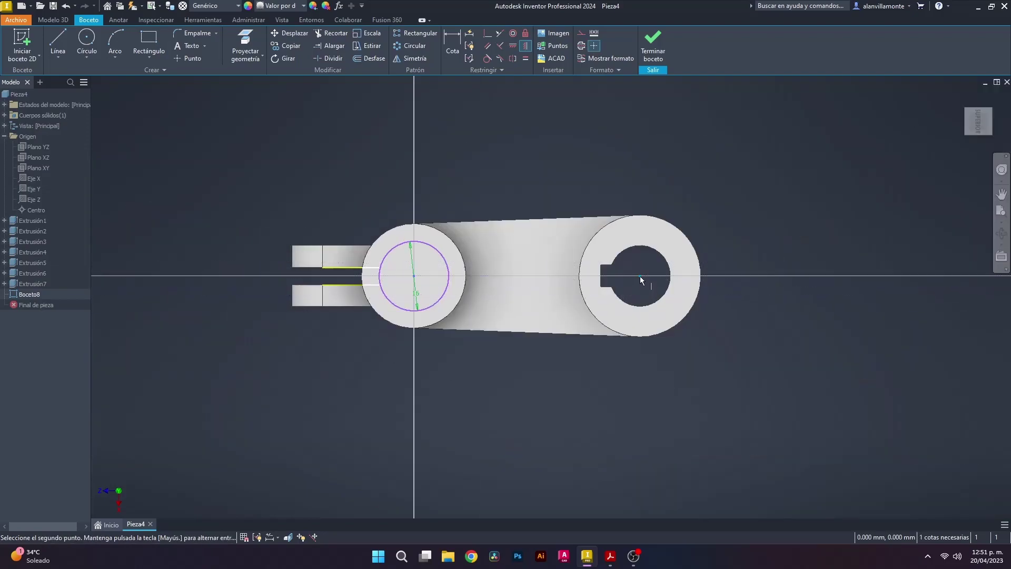
{"action": "left_click", "coordinate": [415, 280]}
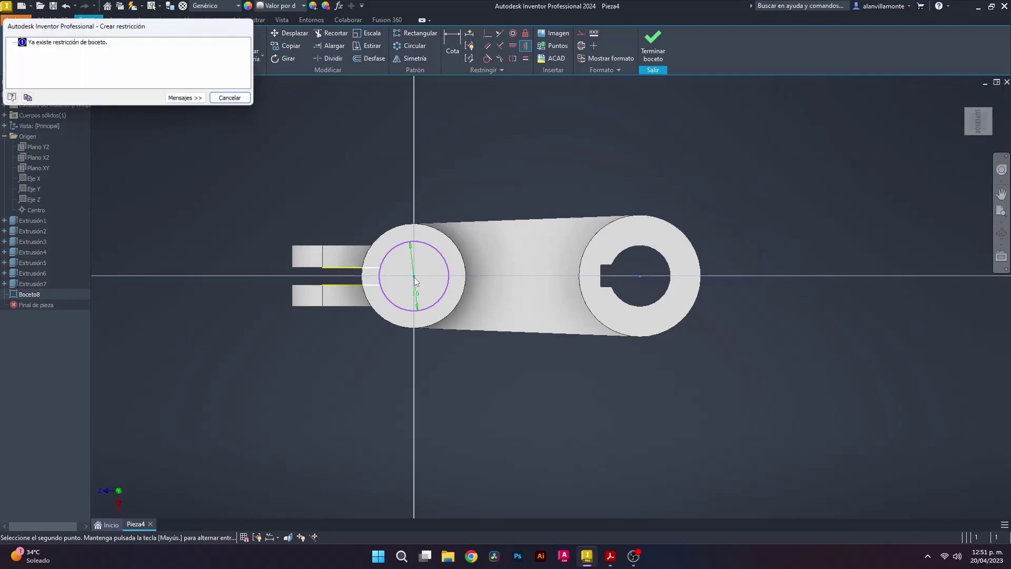
{"action": "left_click", "coordinate": [229, 99]}
{"action": "scroll", "coordinate": [439, 303], "scroll_direction": "up", "scroll_amount": 3}
{"action": "scroll", "coordinate": [417, 277], "scroll_direction": "up", "scroll_amount": 3}
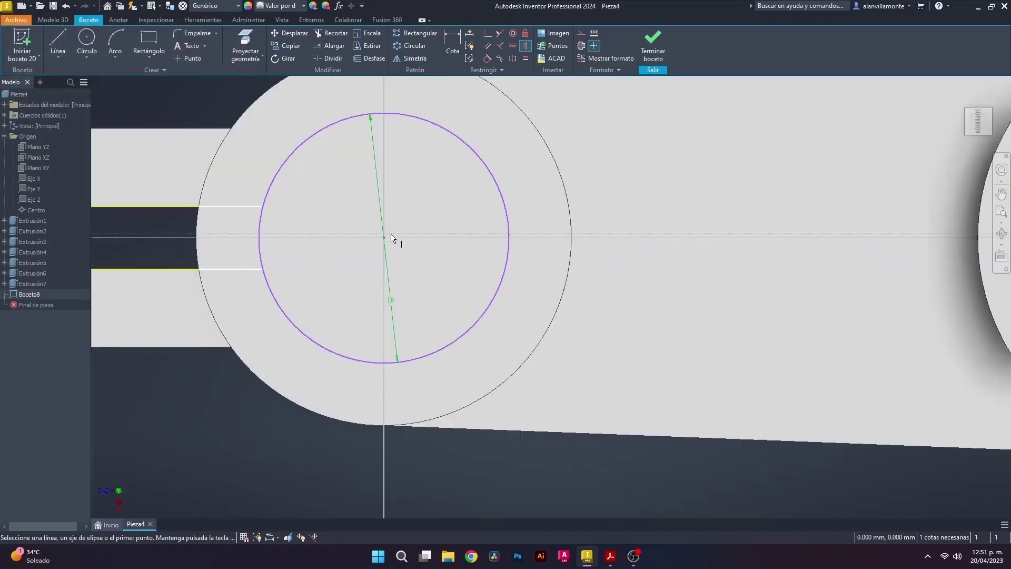
{"action": "scroll", "coordinate": [391, 237], "scroll_direction": "down", "scroll_amount": 3}
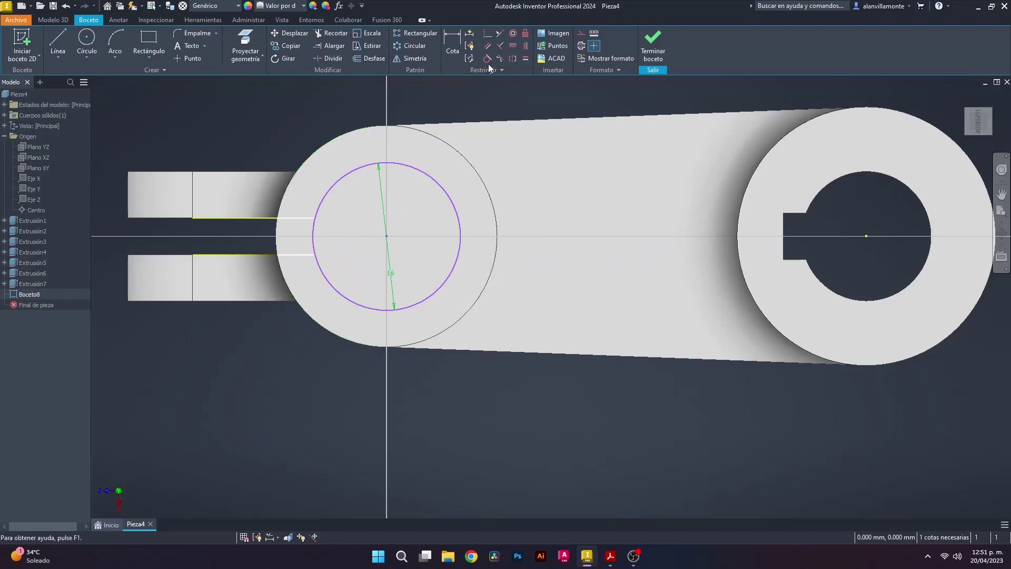
Make the 16 mm circle concentric with the cylinder's outer circular edge.
{"action": "left_click", "coordinate": [513, 34]}
{"action": "left_click", "coordinate": [419, 170]}
{"action": "left_click", "coordinate": [431, 138]}
{"action": "key", "text": "Escape"}
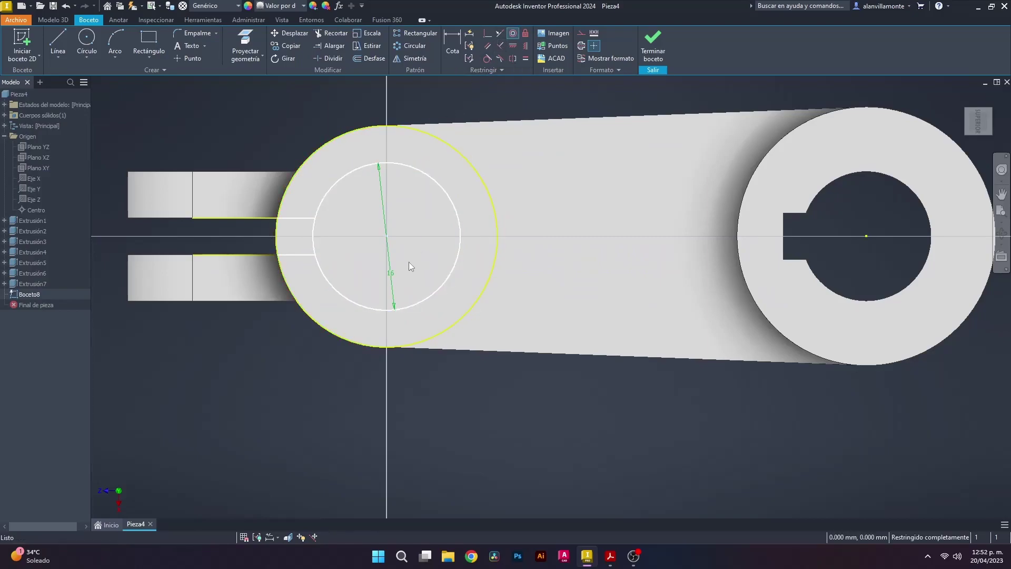
Trim the arc of the 16 mm circle lying between the two slot lines.
{"action": "scroll", "coordinate": [387, 249], "scroll_direction": "up", "scroll_amount": 3}
{"action": "left_click", "coordinate": [336, 33]}
{"action": "left_click", "coordinate": [252, 244]}
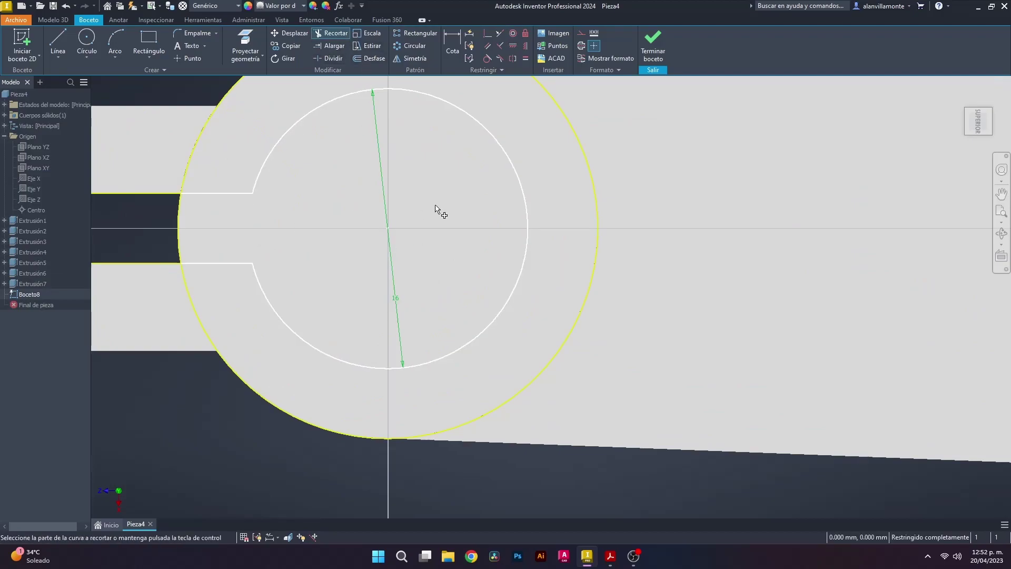
Extrude the bore-and-slot profile as a cut through the entire cylinder.
{"action": "scroll", "coordinate": [440, 210], "scroll_direction": "down", "scroll_amount": 2}
{"action": "left_click", "coordinate": [46, 21]}
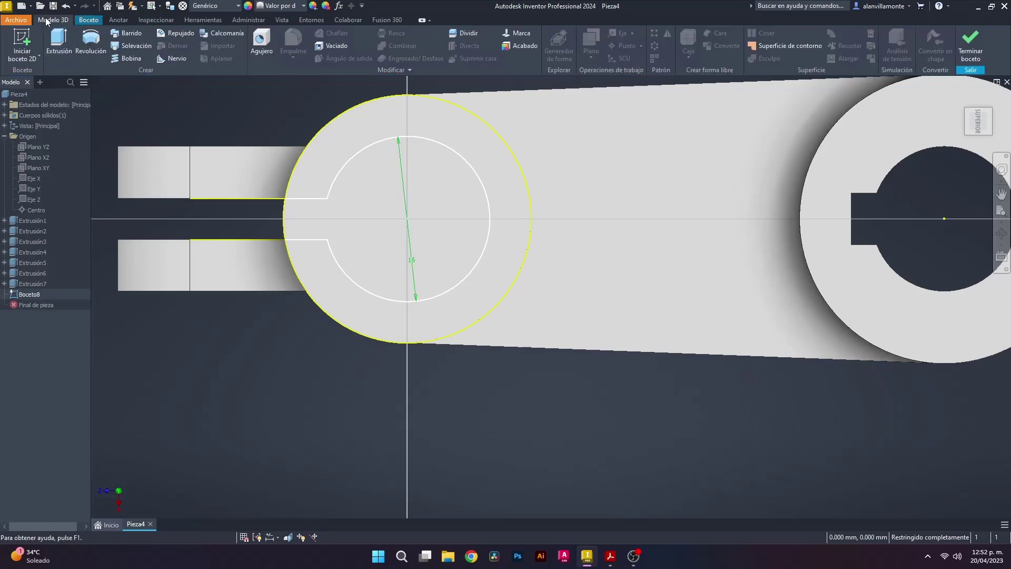
{"action": "left_click", "coordinate": [58, 42]}
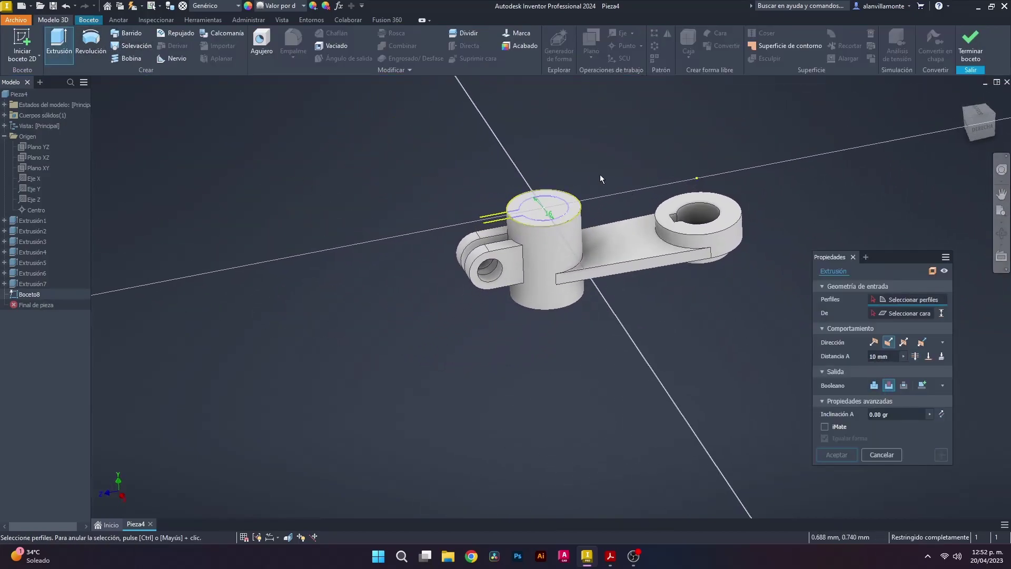
{"action": "left_click", "coordinate": [536, 216]}
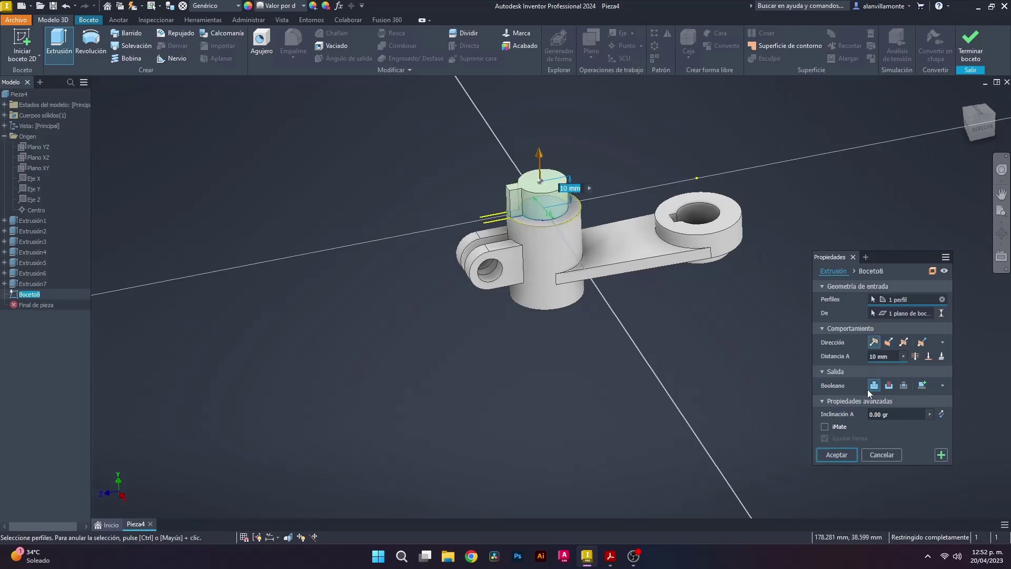
{"action": "left_click", "coordinate": [887, 387]}
{"action": "left_click", "coordinate": [914, 357]}
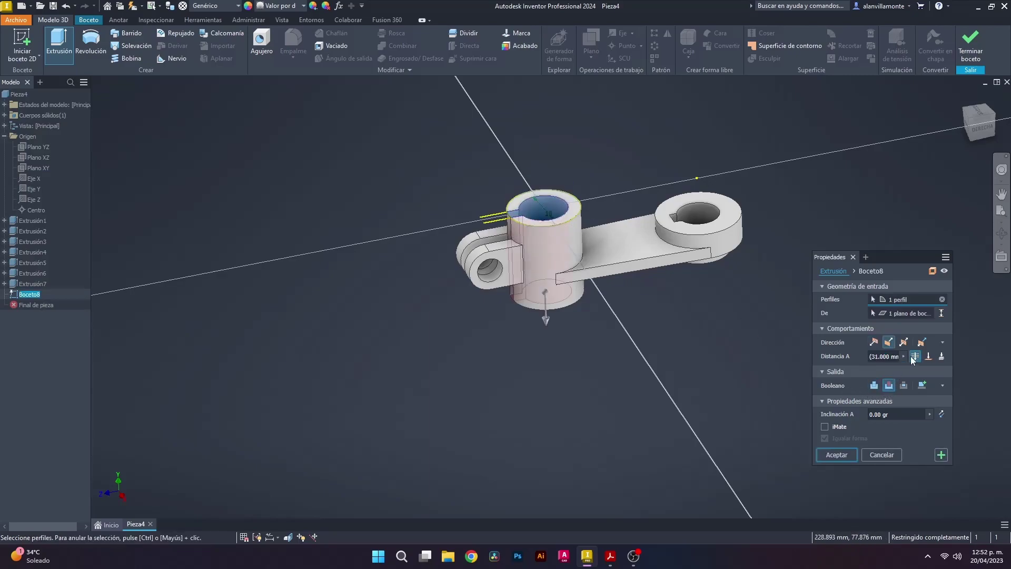
{"action": "mouse_move", "coordinate": [647, 371]}
{"action": "middle_mouse_down", "text": "shift"}
{"action": "mouse_move", "coordinate": [616, 327]}
{"action": "mouse_move", "coordinate": [596, 369]}
{"action": "mouse_move", "coordinate": [620, 386]}
{"action": "middle_mouse_up", "text": "shift"}
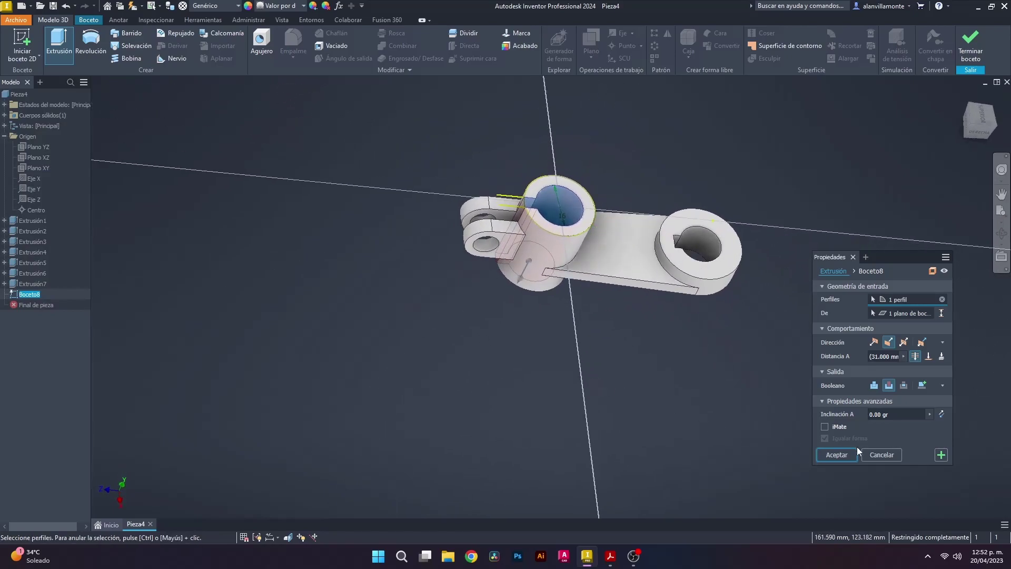
{"action": "left_click", "coordinate": [837, 455]}
{"action": "middle_click_drag", "start_coordinate": [826, 270], "coordinate": [875, 252], "text": "shift"}
{"action": "scroll", "coordinate": [658, 245], "scroll_direction": "up", "scroll_amount": 5}
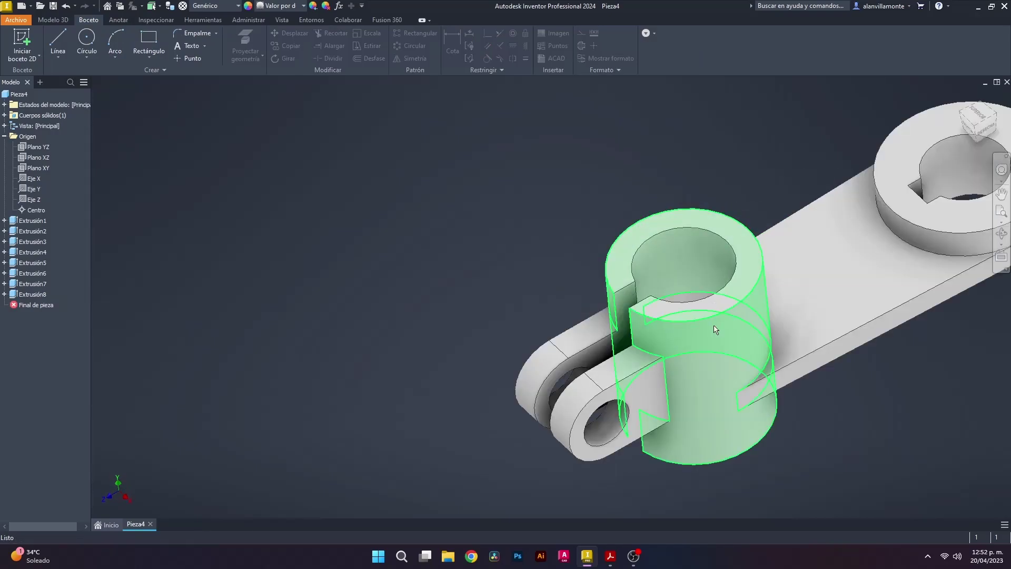
{"action": "scroll", "coordinate": [716, 332], "scroll_direction": "down", "scroll_amount": 5}
{"action": "left_click", "coordinate": [975, 126]}
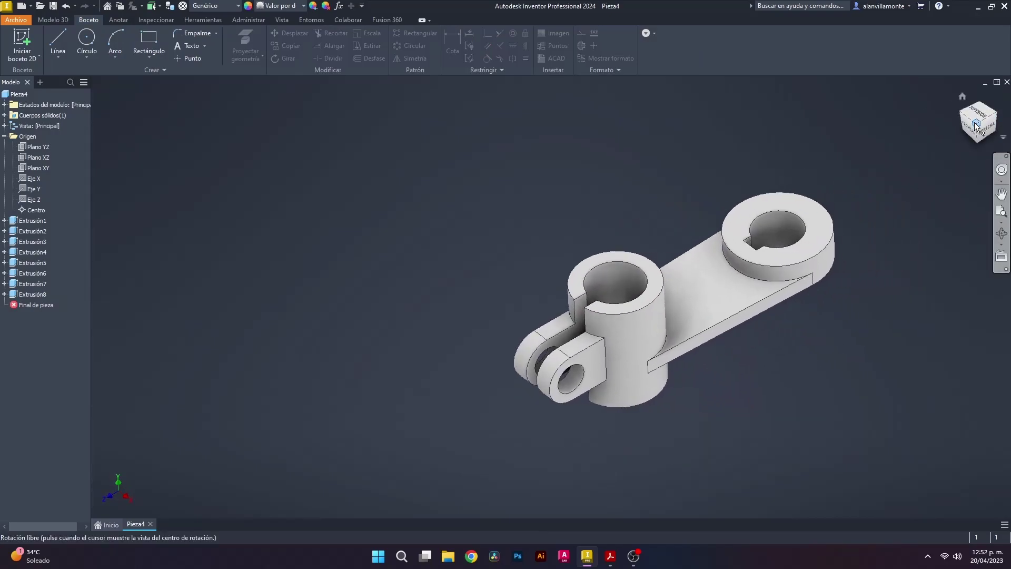
Check the remaining rib in the PDF drawing and sketch a sloped line on the YZ plane from the cylinder's top corner to the ring's top corner.
{"action": "left_click", "coordinate": [609, 564]}
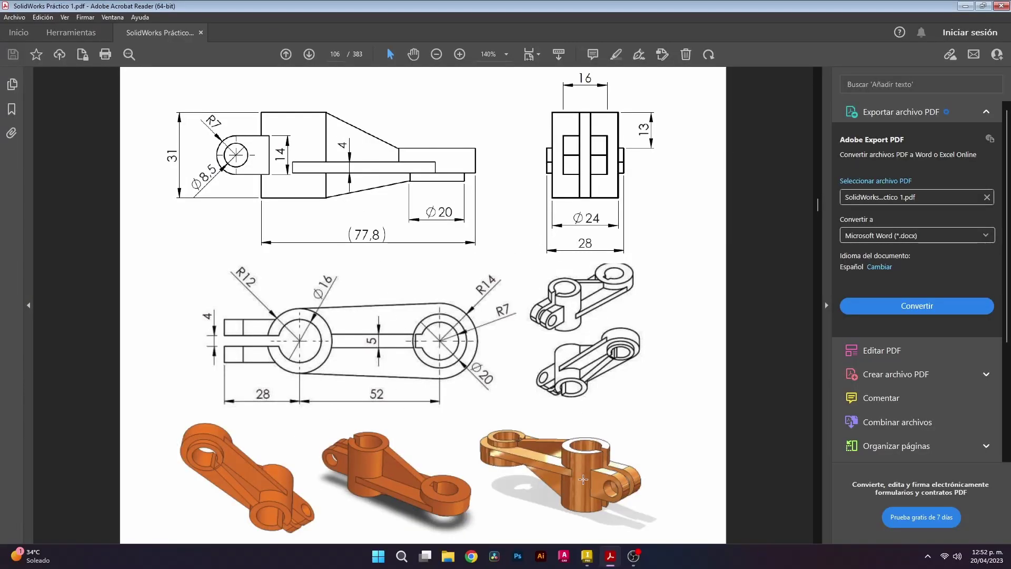
{"action": "left_click", "coordinate": [587, 555]}
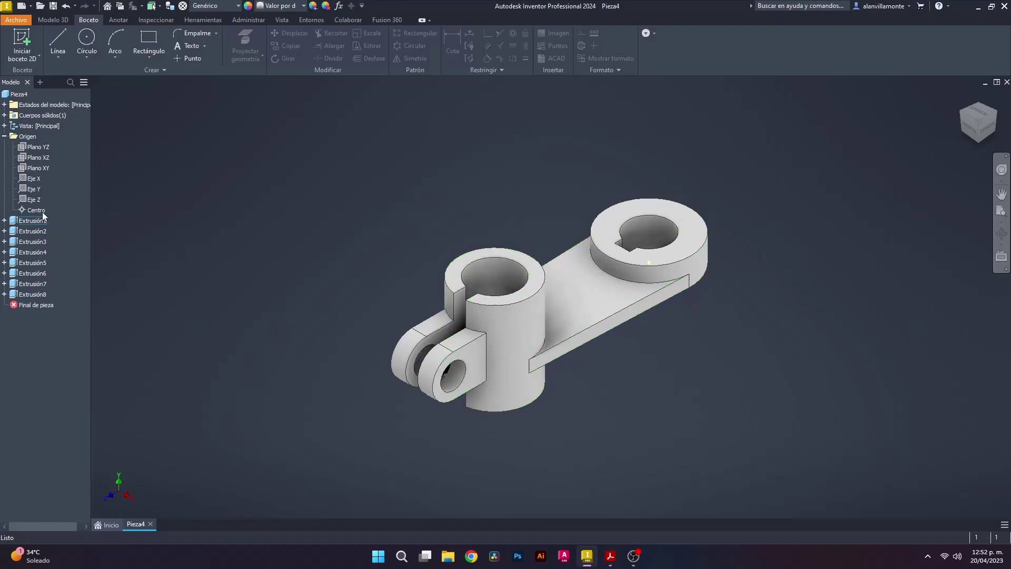
{"action": "left_click", "coordinate": [34, 151]}
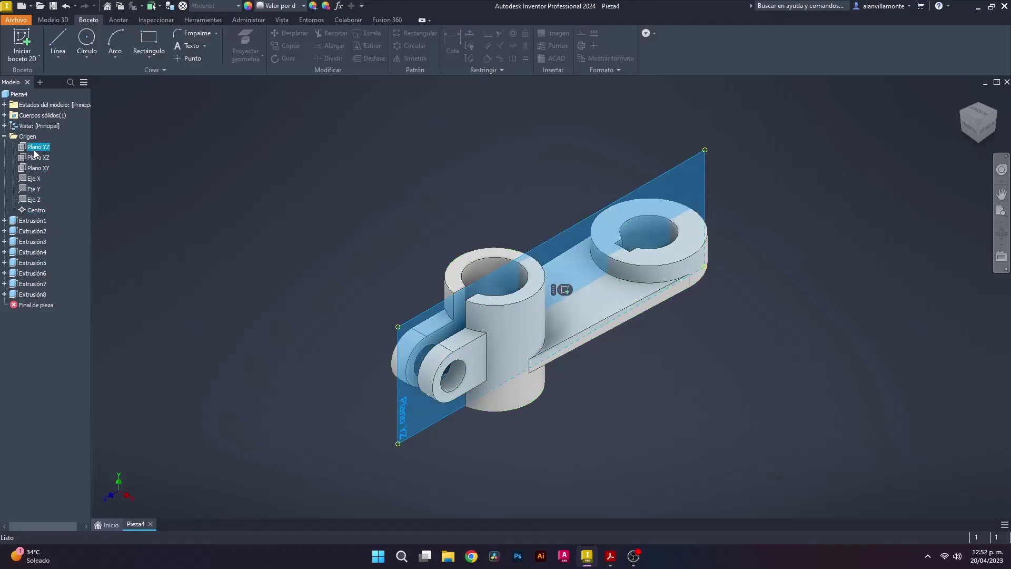
{"action": "left_click", "coordinate": [57, 38]}
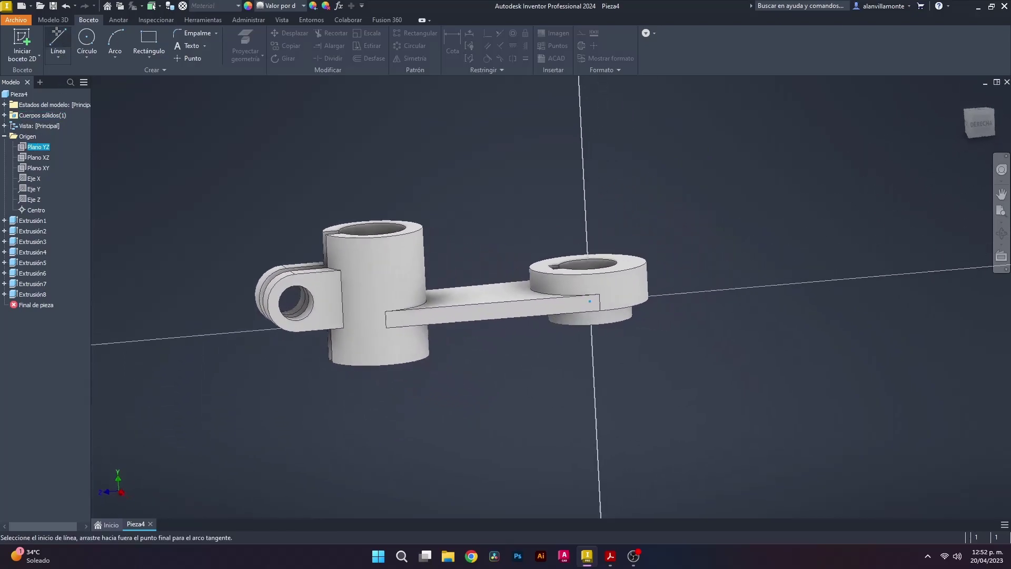
{"action": "scroll", "coordinate": [387, 205], "scroll_direction": "down", "scroll_amount": 3}
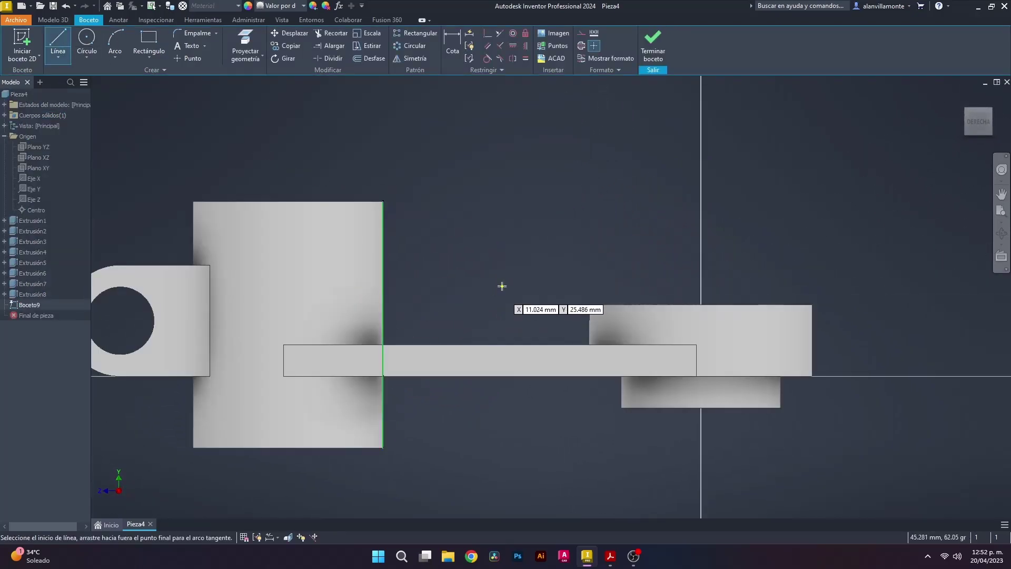
{"action": "left_click", "coordinate": [383, 201]}
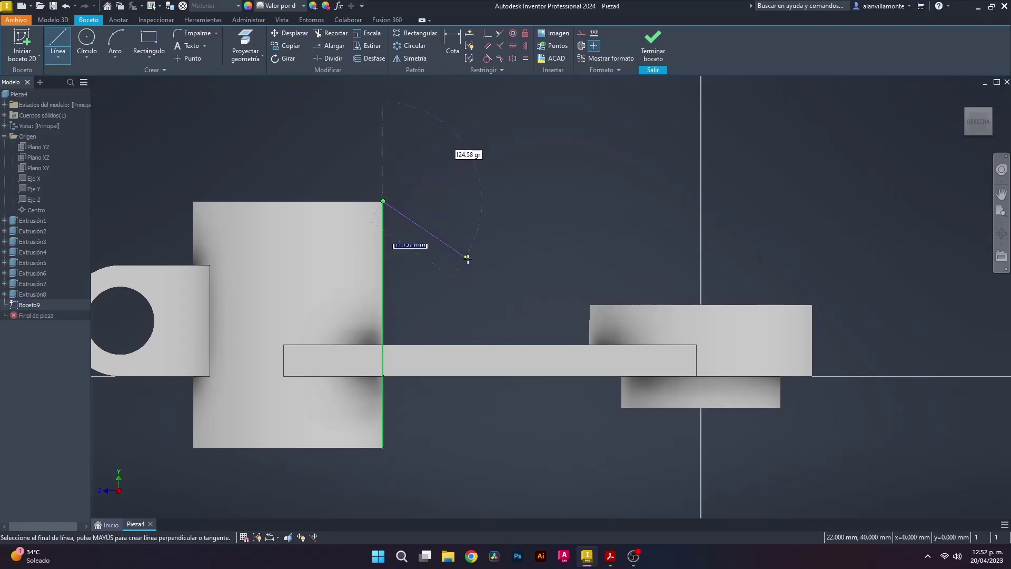
{"action": "scroll", "coordinate": [588, 305], "scroll_direction": "up", "scroll_amount": 5}
{"action": "left_click", "coordinate": [601, 297]}
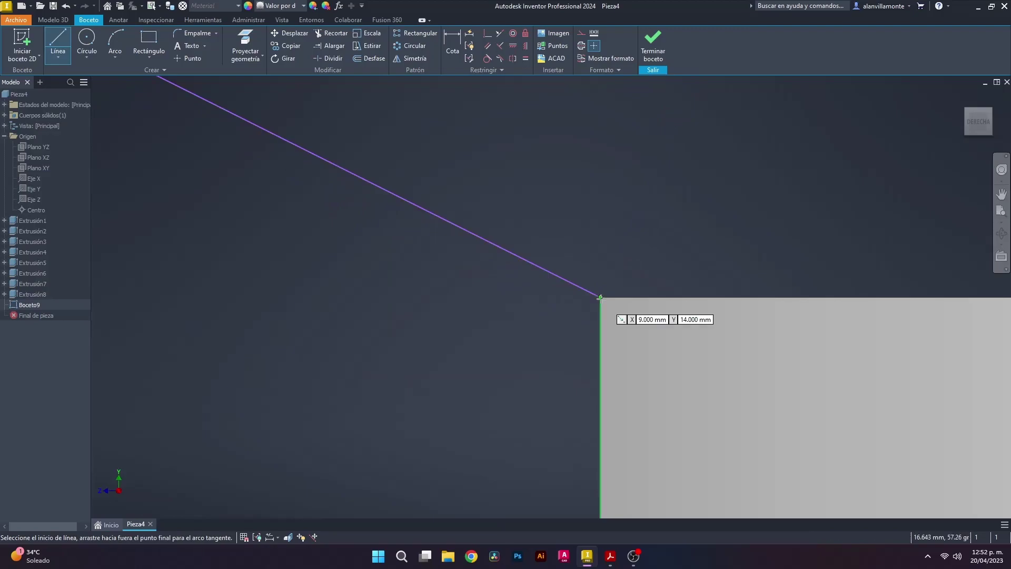
Draw a line about 3 mm long on the ring's top face, ending at the sloped line's lower endpoint.
{"action": "left_click", "coordinate": [761, 297]}
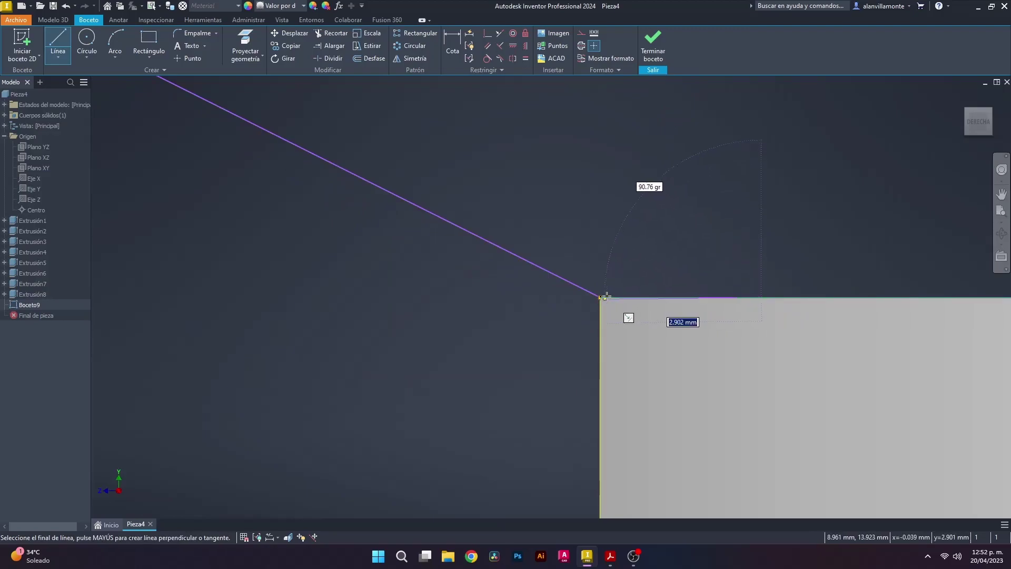
{"action": "key", "text": "Escape"}
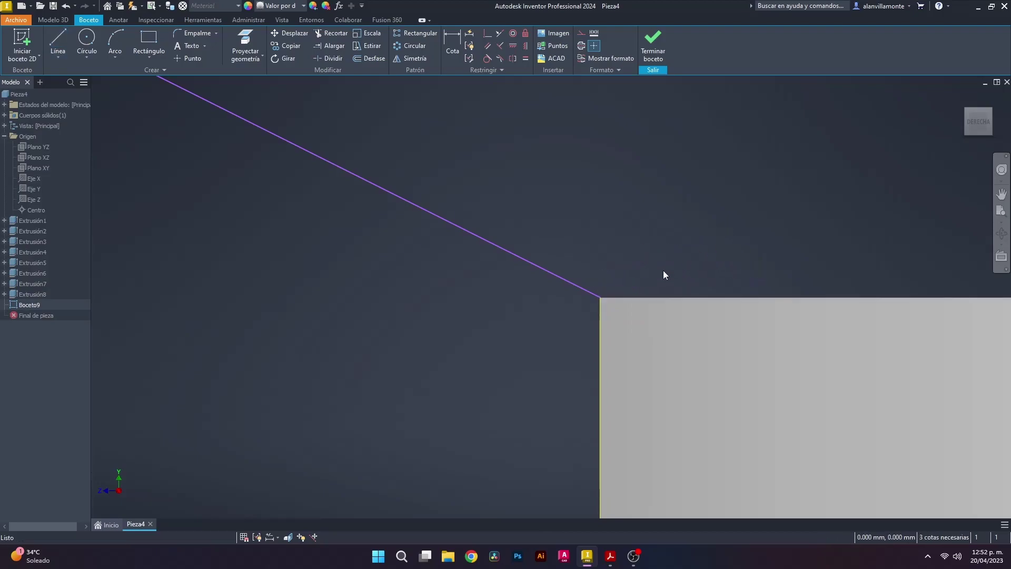
{"action": "scroll", "coordinate": [692, 214], "scroll_direction": "up", "scroll_amount": 5}
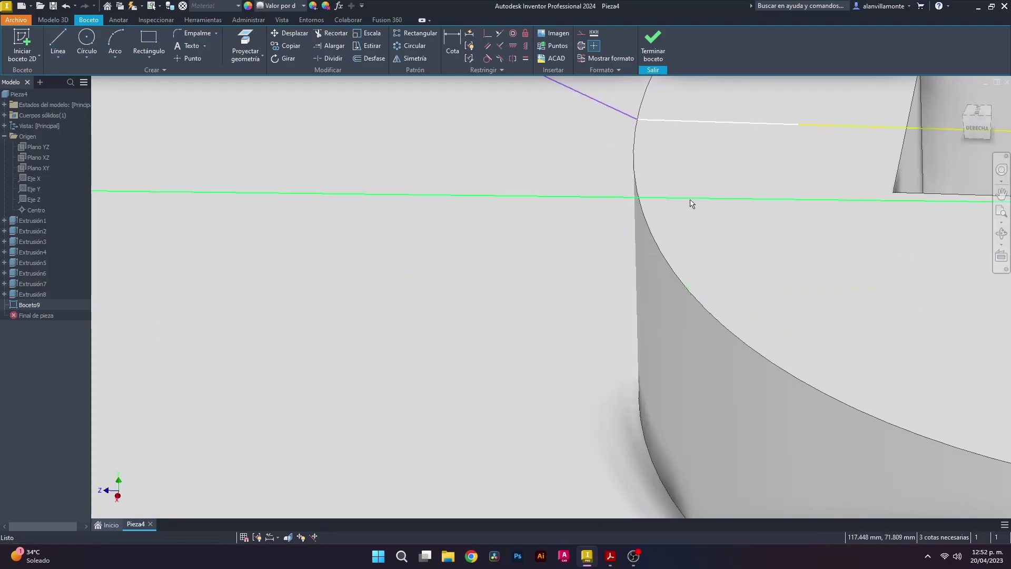
{"action": "scroll", "coordinate": [690, 203], "scroll_direction": "up", "scroll_amount": 5}
Draw a 1 mm line inward along the cylinder's top face from the sloped line's upper endpoint.
{"action": "scroll", "coordinate": [468, 93], "scroll_direction": "down", "scroll_amount": 3}
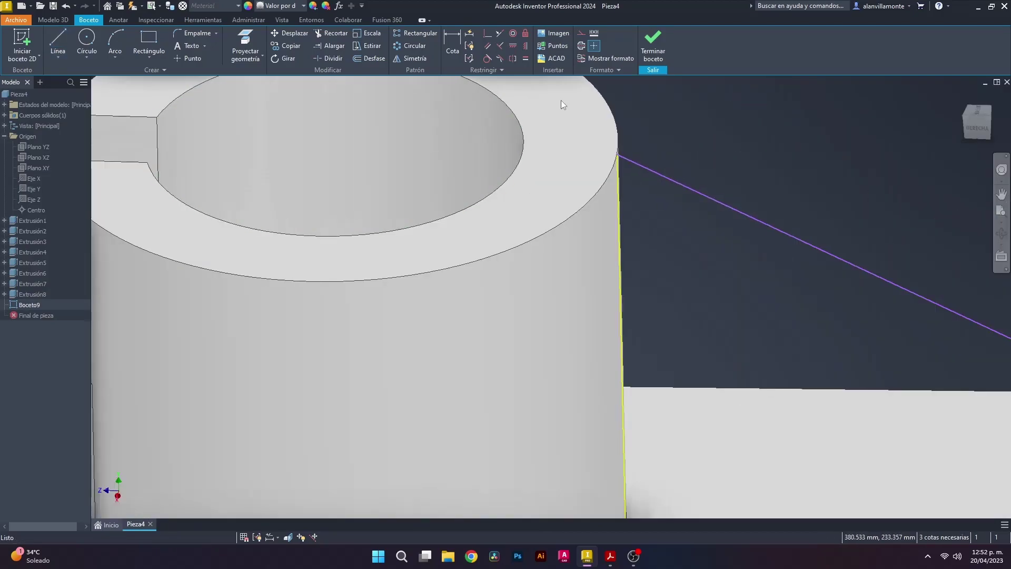
{"action": "scroll", "coordinate": [560, 100], "scroll_direction": "down", "scroll_amount": 3}
{"action": "left_click", "coordinate": [58, 45]}
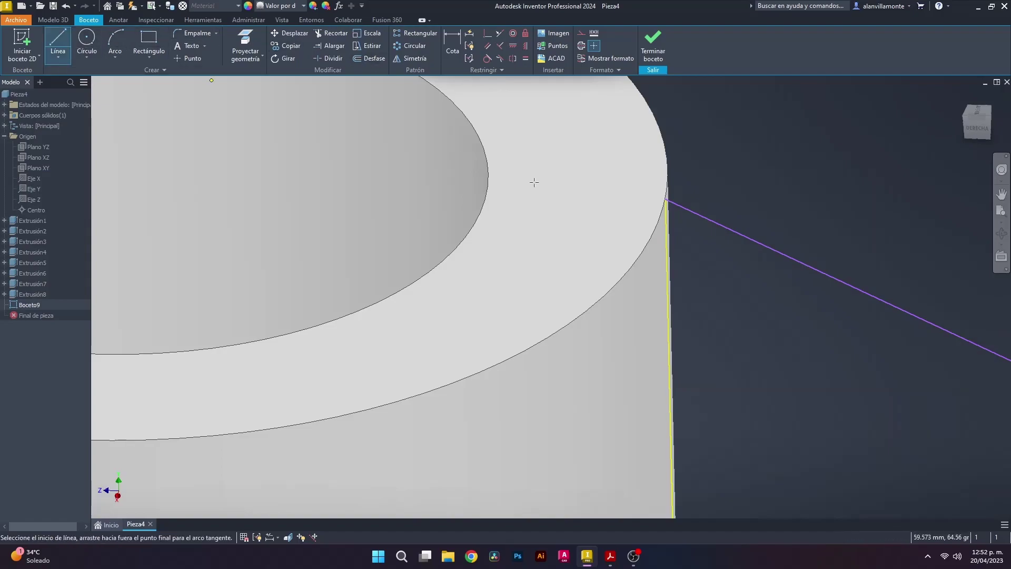
{"action": "left_click", "coordinate": [666, 199]}
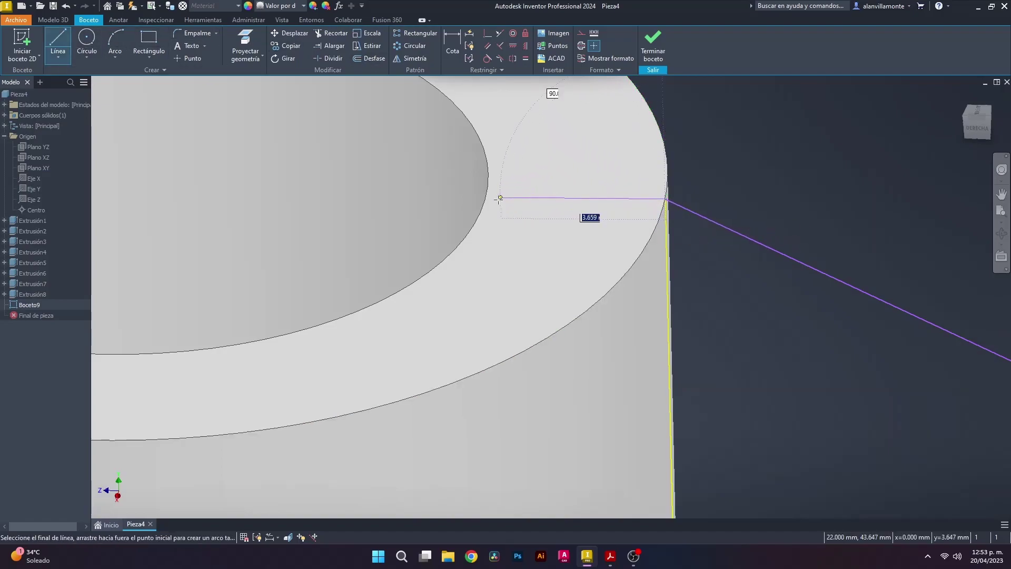
{"action": "left_click", "coordinate": [980, 132]}
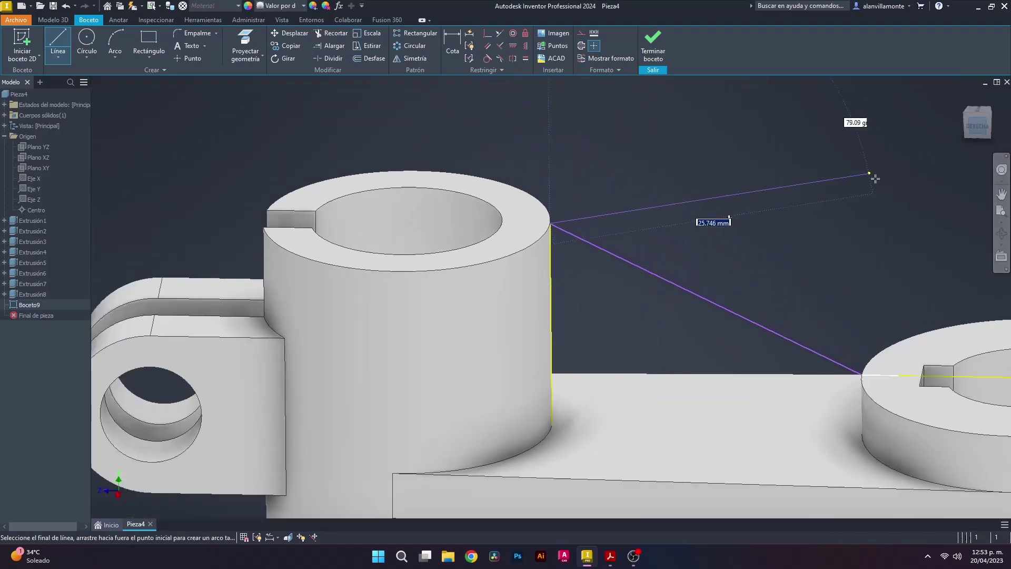
{"action": "scroll", "coordinate": [456, 270], "scroll_direction": "down", "scroll_amount": 5}
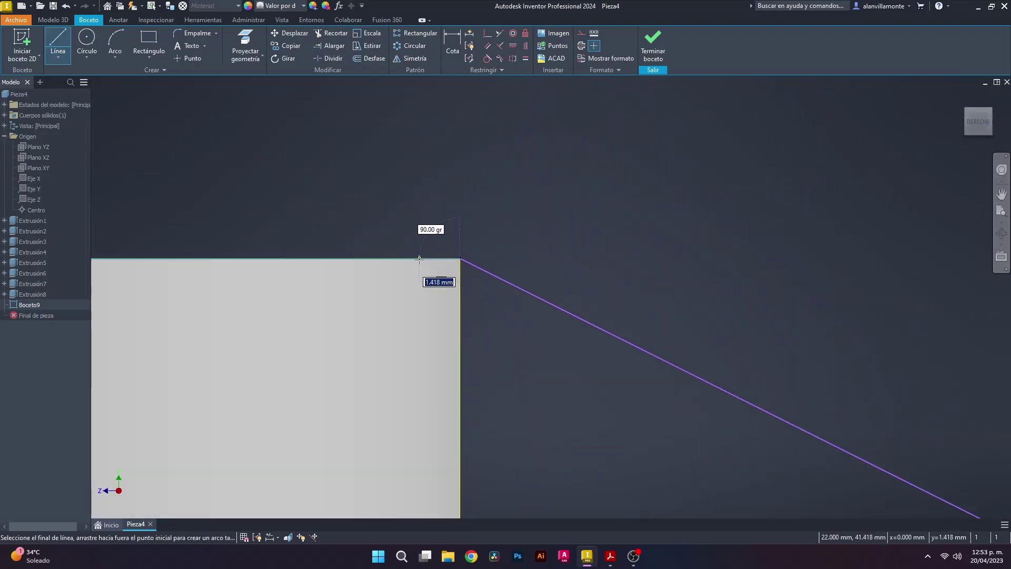
{"action": "type", "text": "1"}
{"action": "key", "text": "Return"}
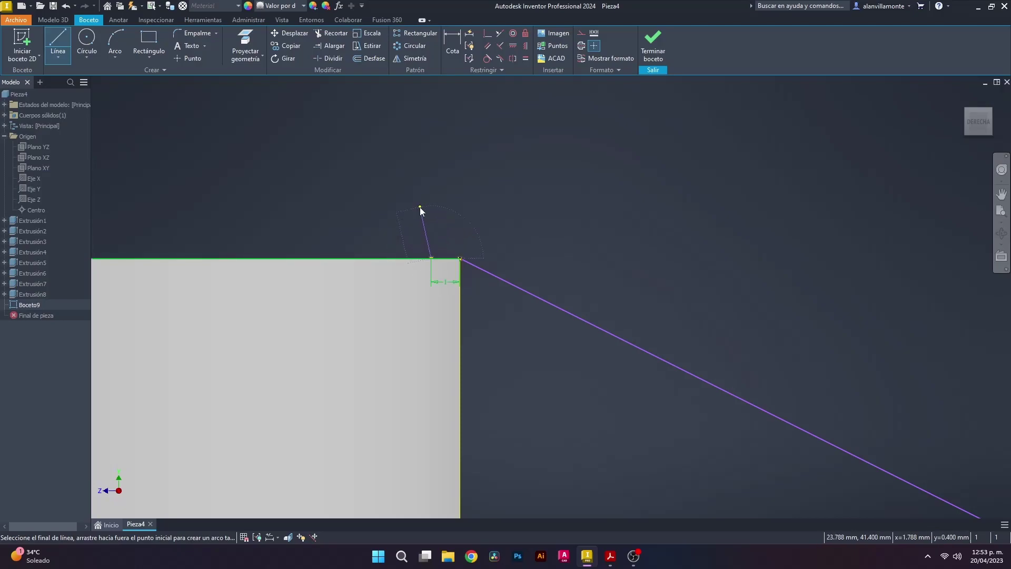
{"action": "key", "text": "Escape"}
{"action": "scroll", "coordinate": [419, 207], "scroll_direction": "down", "scroll_amount": 5}
{"action": "scroll", "coordinate": [412, 267], "scroll_direction": "up", "scroll_amount": 4}
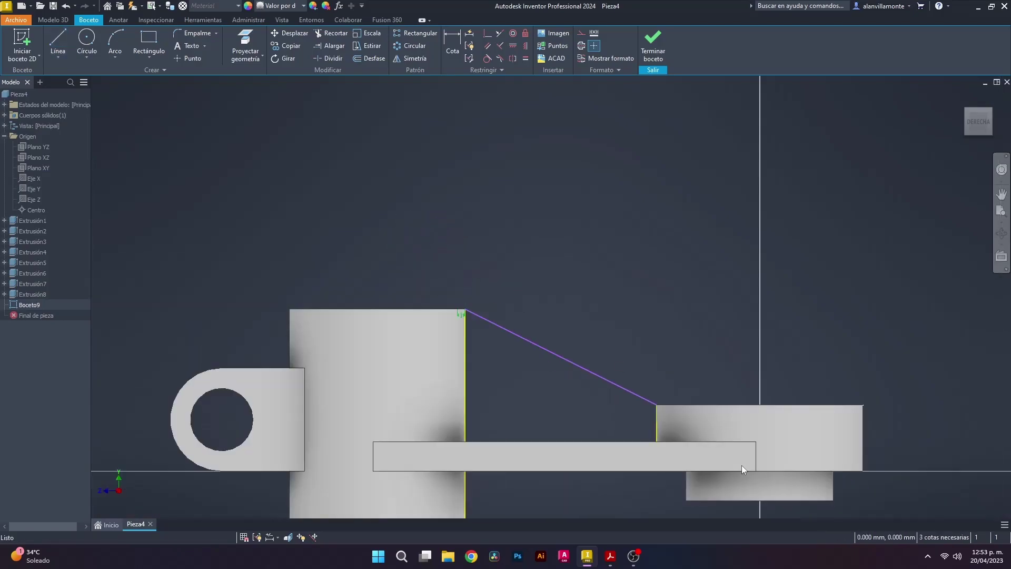
Dimension the short line on the ring's top face to 1 mm.
{"action": "scroll", "coordinate": [649, 408], "scroll_direction": "down", "scroll_amount": 5}
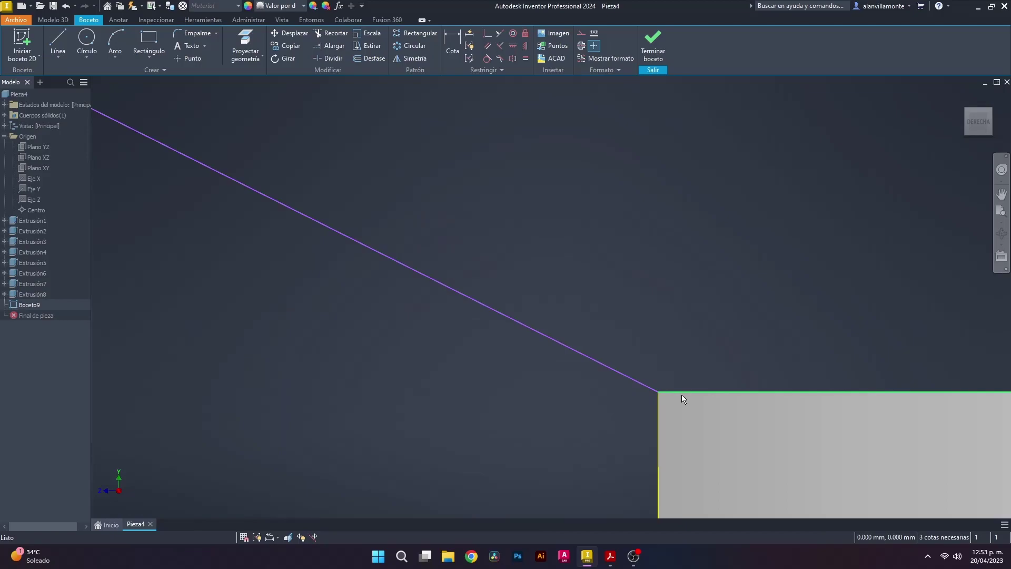
{"action": "mouse_move", "coordinate": [706, 352]}
{"action": "middle_mouse_down", "text": "shift"}
{"action": "mouse_move", "coordinate": [713, 330]}
{"action": "mouse_move", "coordinate": [701, 345]}
{"action": "middle_mouse_up", "text": "shift"}
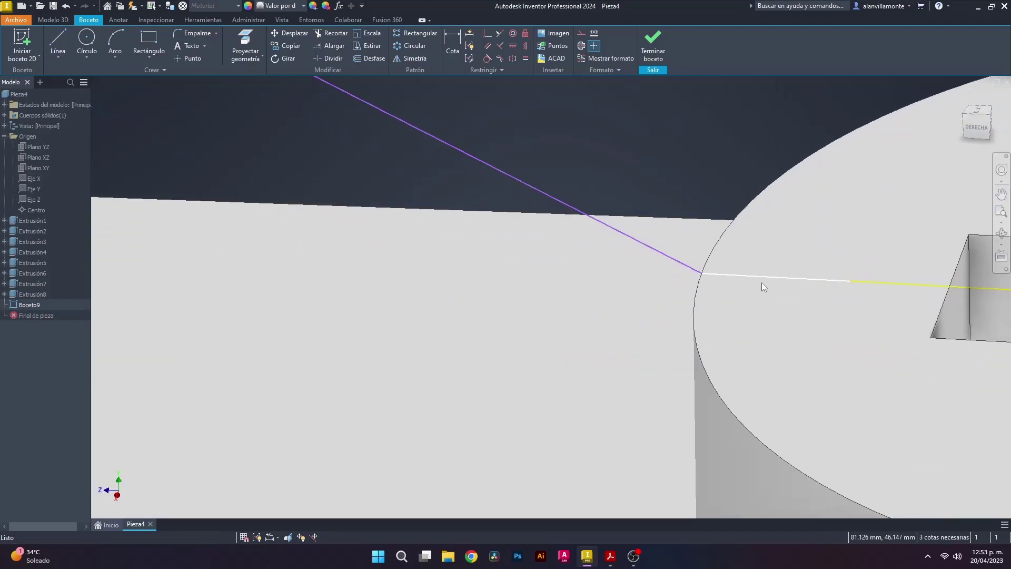
{"action": "left_click", "coordinate": [444, 45]}
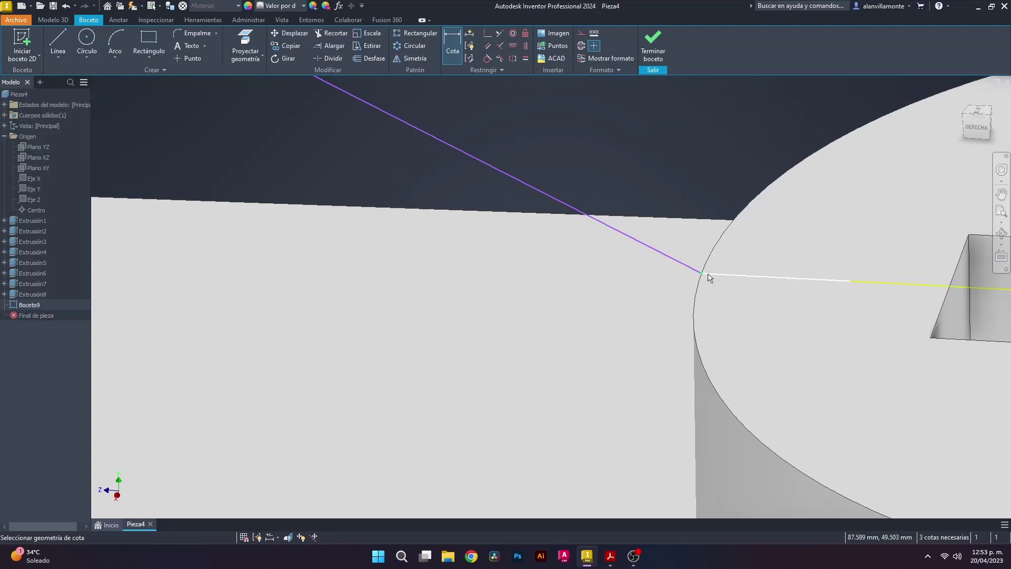
{"action": "left_click", "coordinate": [847, 284]}
{"action": "left_click", "coordinate": [795, 238]}
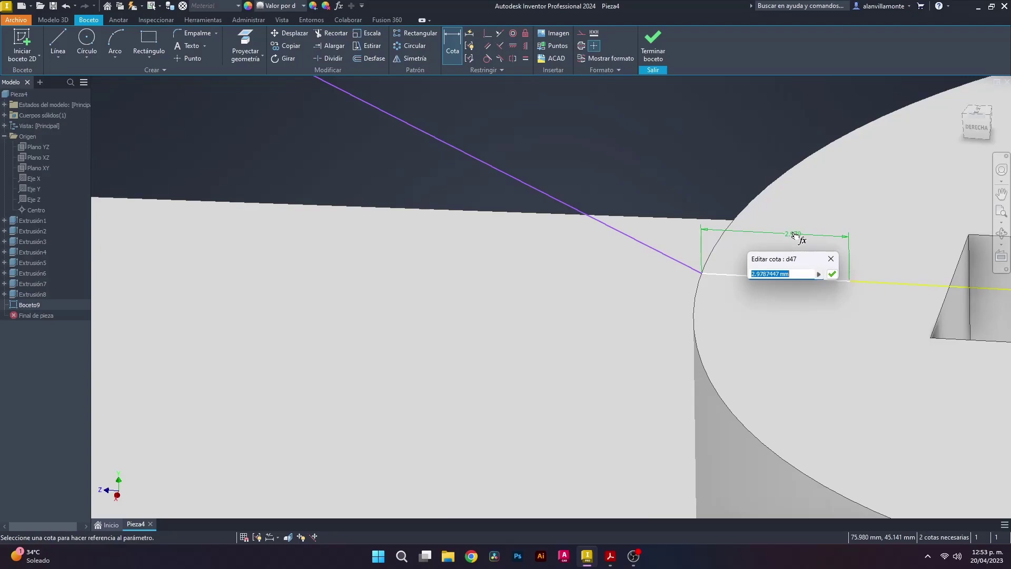
{"action": "key", "text": "Return"}
{"action": "scroll", "coordinate": [778, 204], "scroll_direction": "up", "scroll_amount": 5}
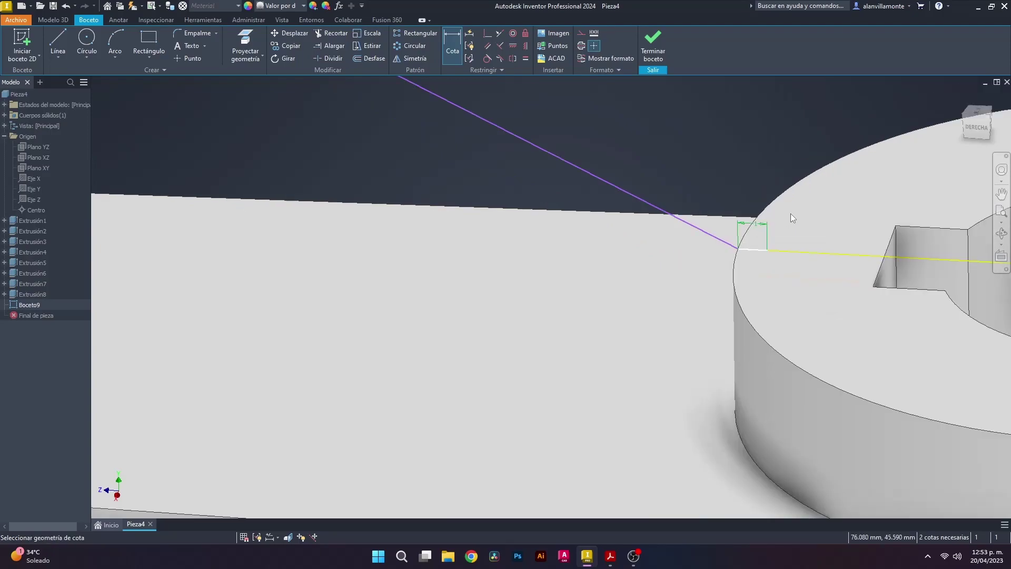
{"action": "scroll", "coordinate": [790, 215], "scroll_direction": "up", "scroll_amount": 3}
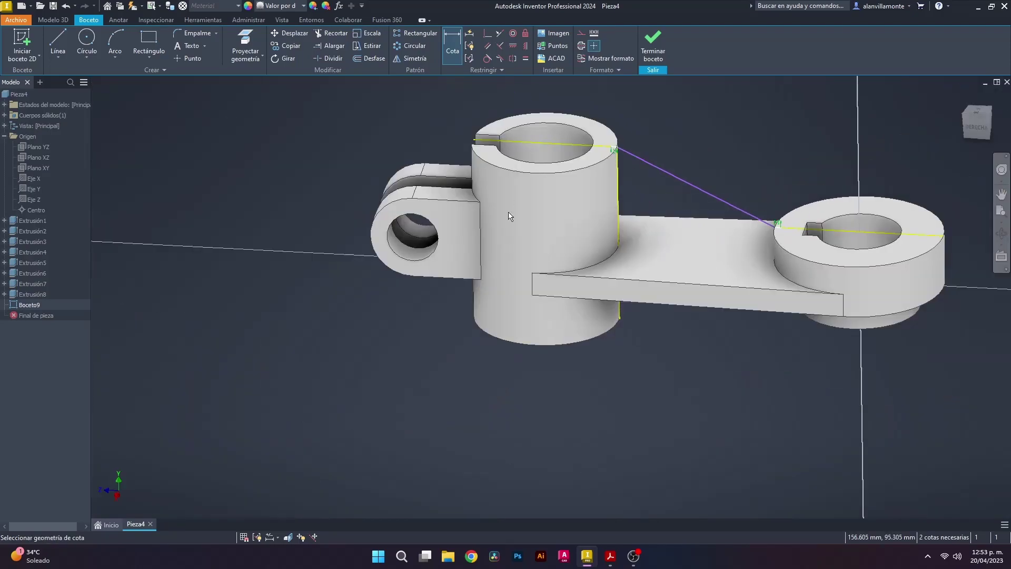
{"action": "scroll", "coordinate": [719, 179], "scroll_direction": "down", "scroll_amount": 3}
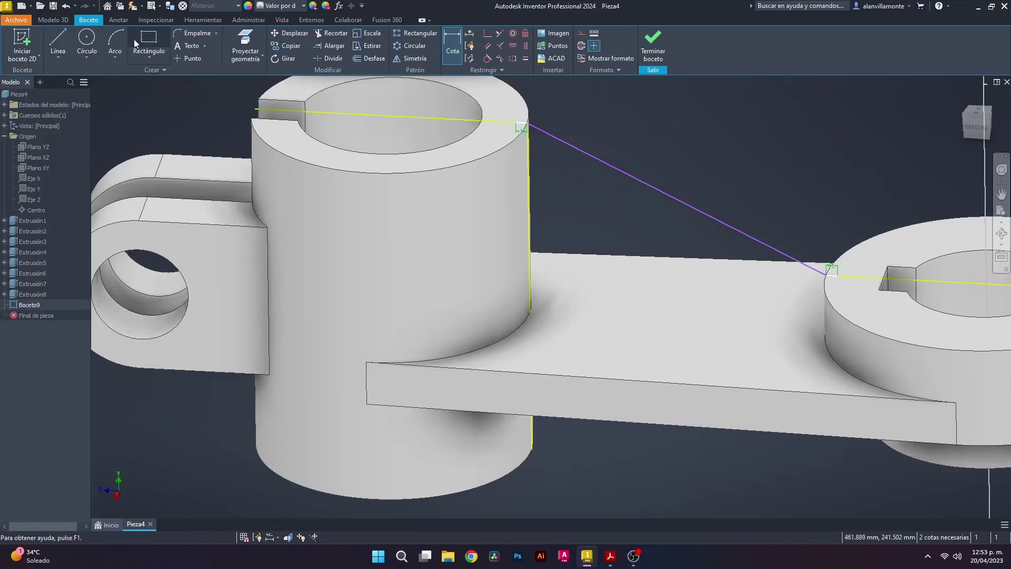
{"action": "left_click", "coordinate": [70, 20]}
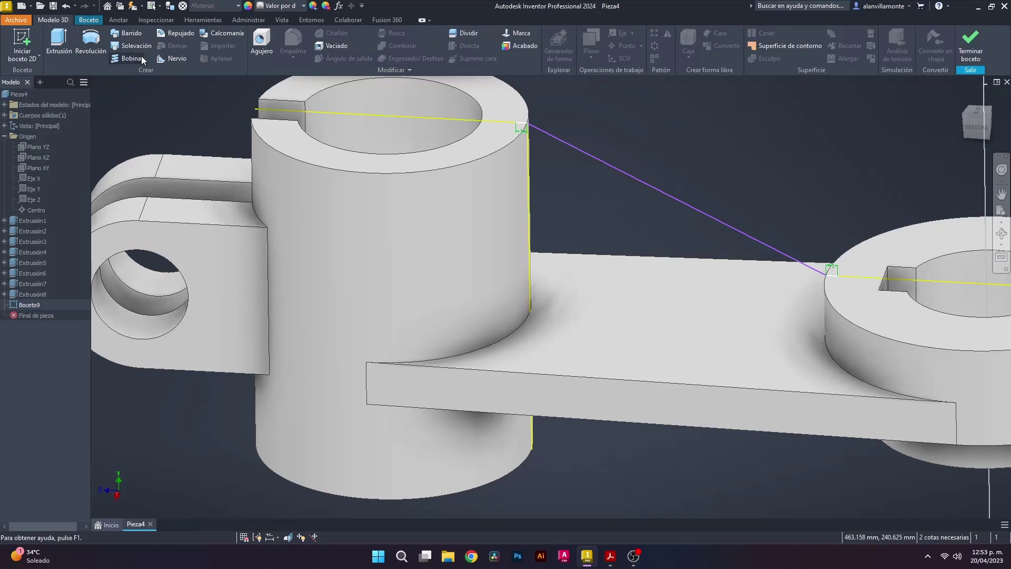
{"action": "left_click", "coordinate": [167, 61]}
{"action": "left_click", "coordinate": [92, 239]}
{"action": "left_click", "coordinate": [646, 182]}
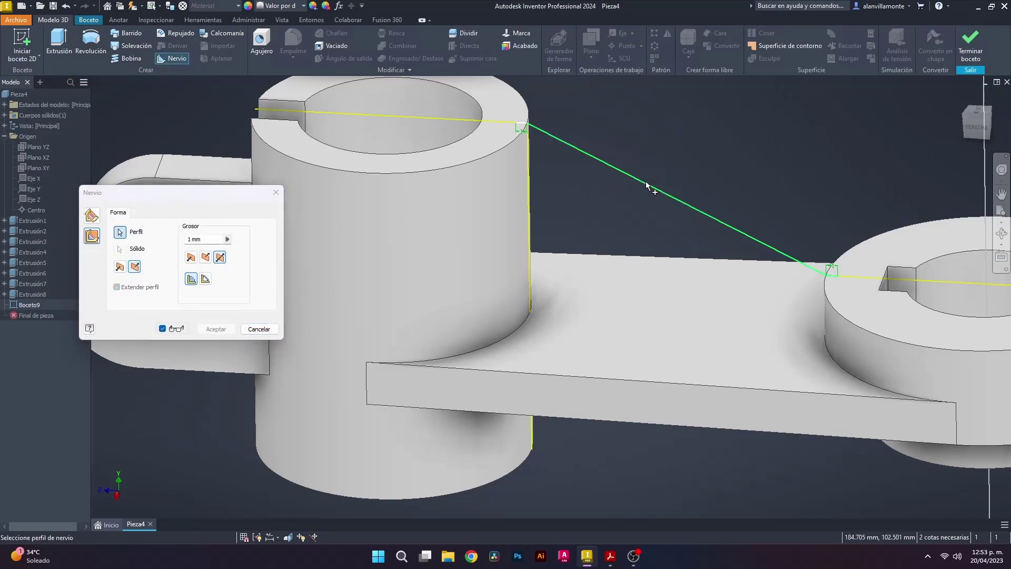
{"action": "left_click", "coordinate": [529, 152]}
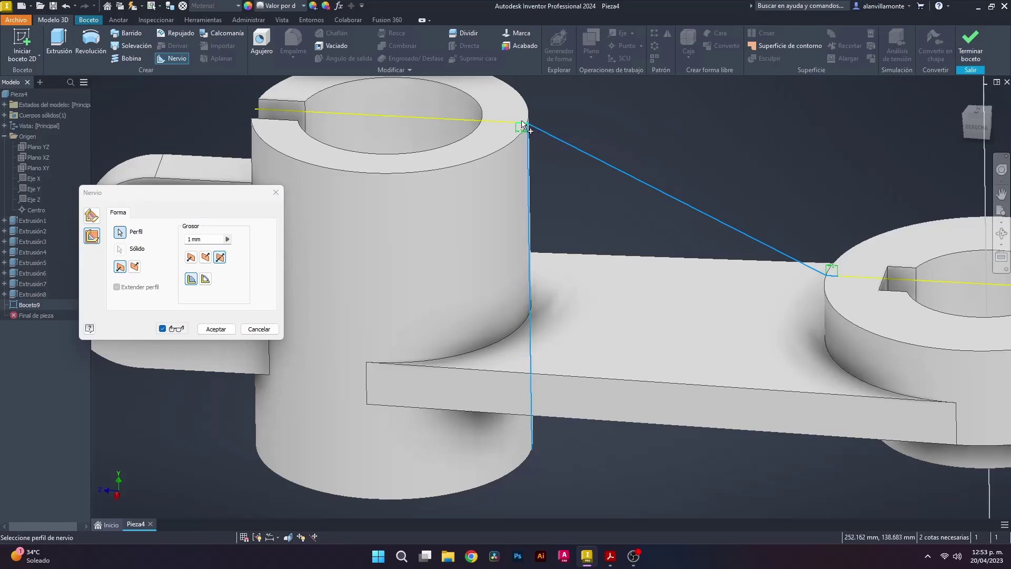
{"action": "key", "text": "Escape"}
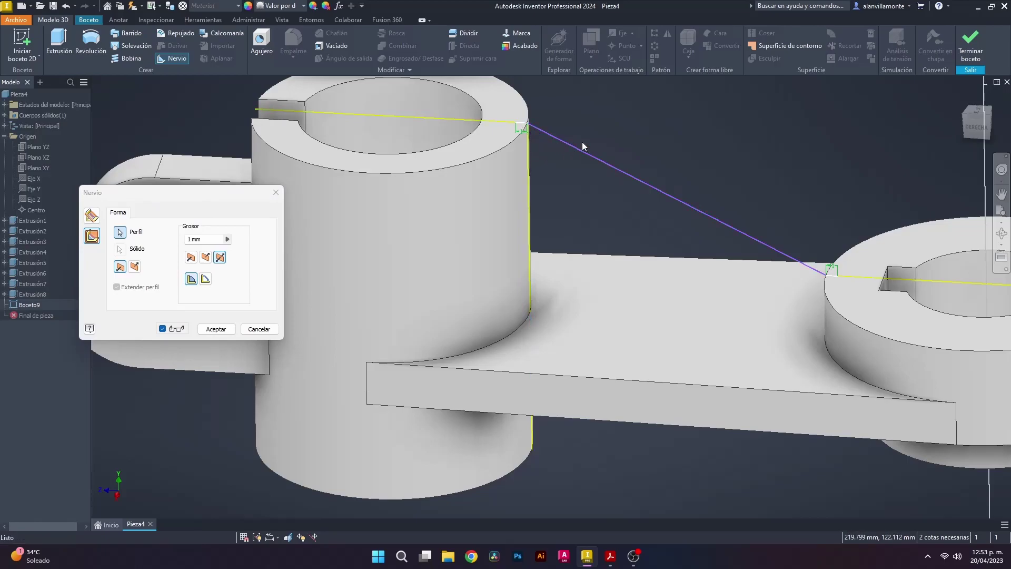
Finish the sketch and create a 5 mm thick rib parallel to the sketch plane from the sloped profile, filling toward the arm plate.
{"action": "left_click", "coordinate": [88, 20]}
{"action": "left_click", "coordinate": [642, 56]}
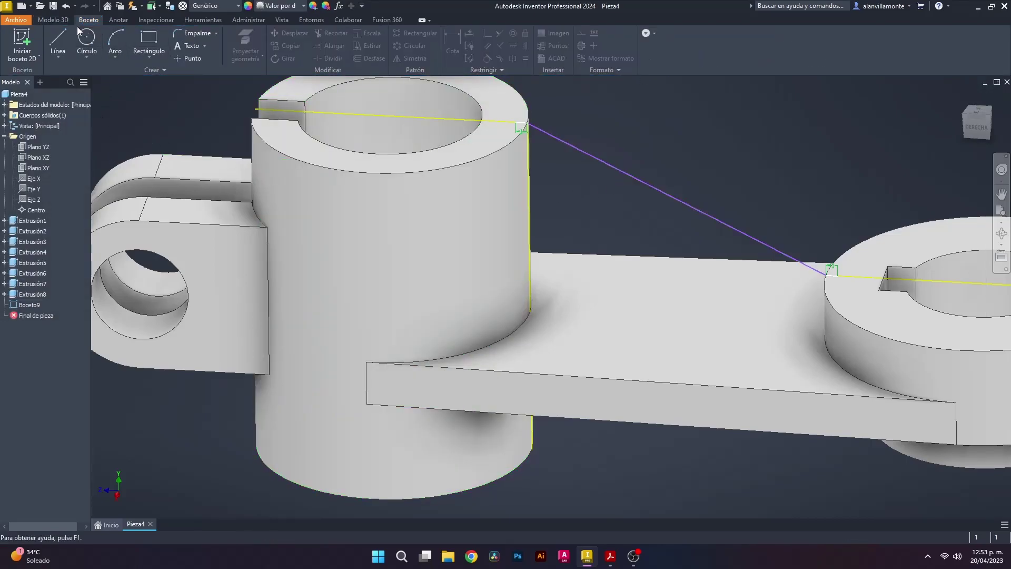
{"action": "left_click", "coordinate": [53, 20]}
{"action": "left_click", "coordinate": [177, 57]}
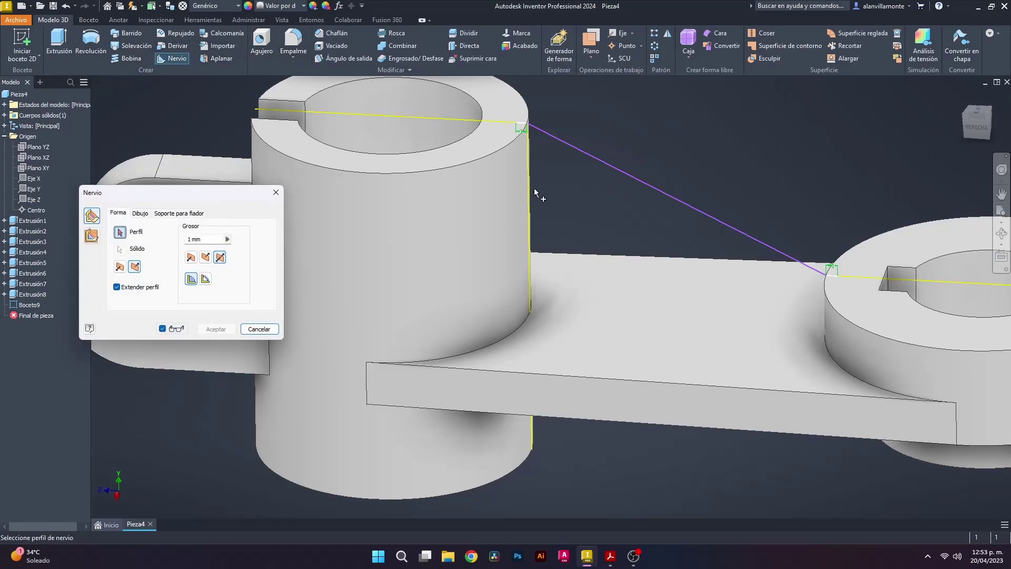
{"action": "left_click", "coordinate": [92, 236]}
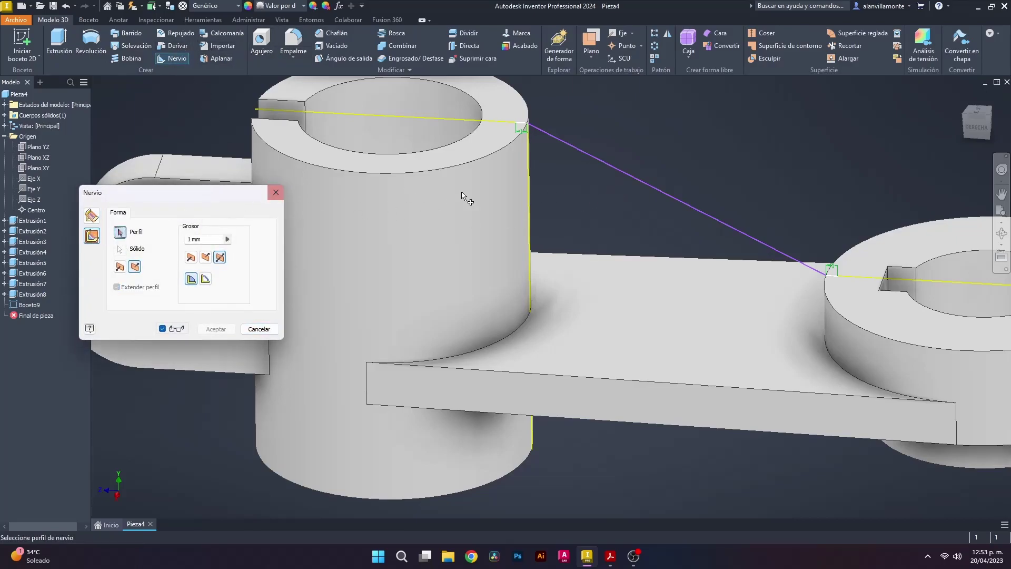
{"action": "left_click", "coordinate": [648, 190]}
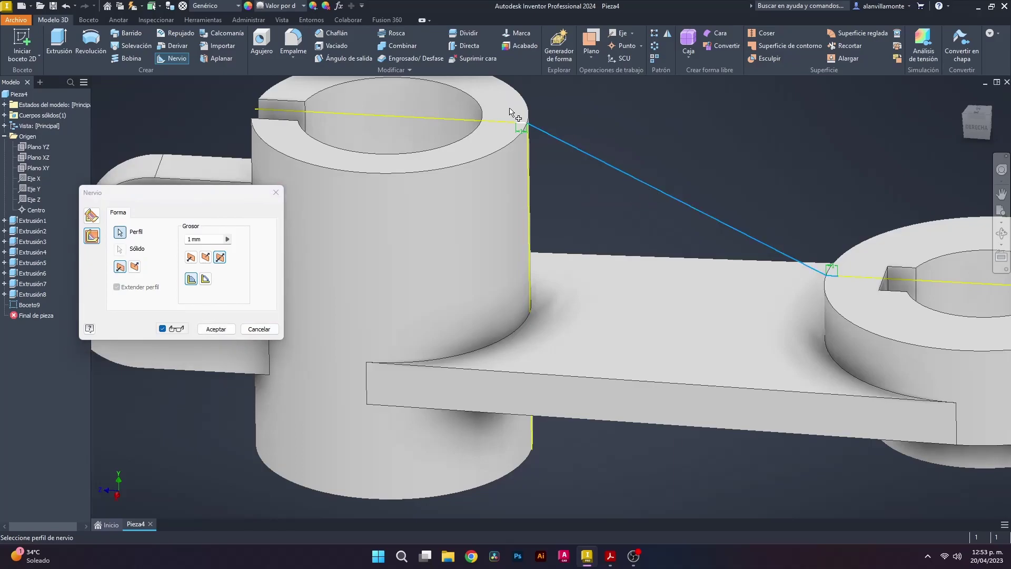
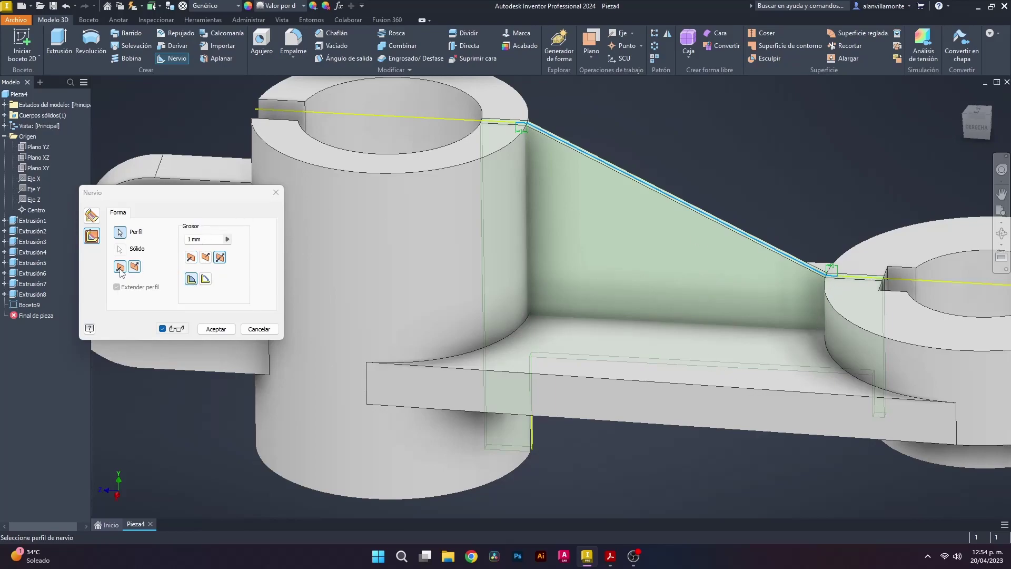
{"action": "left_click", "coordinate": [218, 240]}
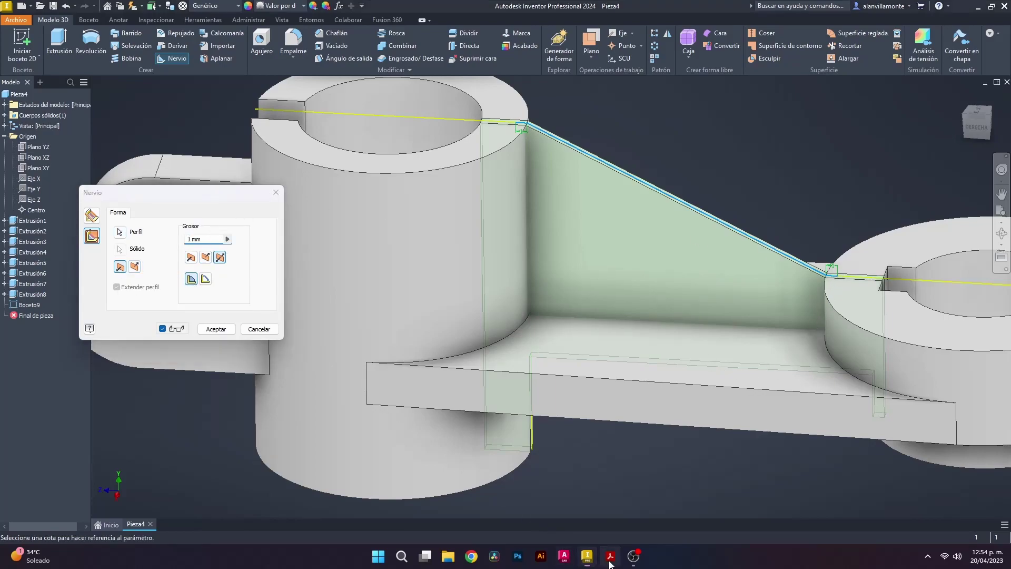
{"action": "left_click", "coordinate": [610, 556]}
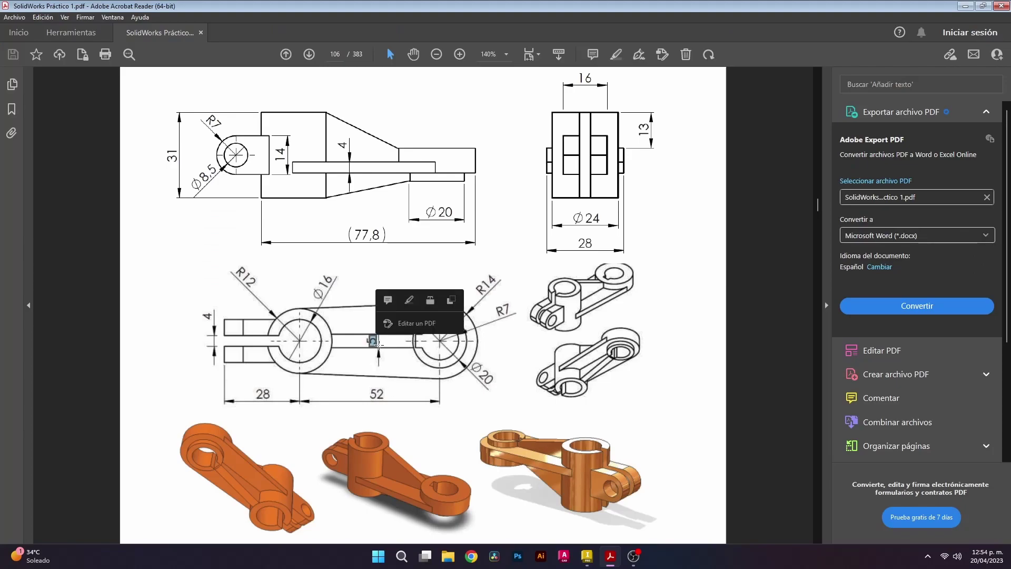
{"action": "left_click", "coordinate": [587, 556]}
{"action": "type", "text": "5"}
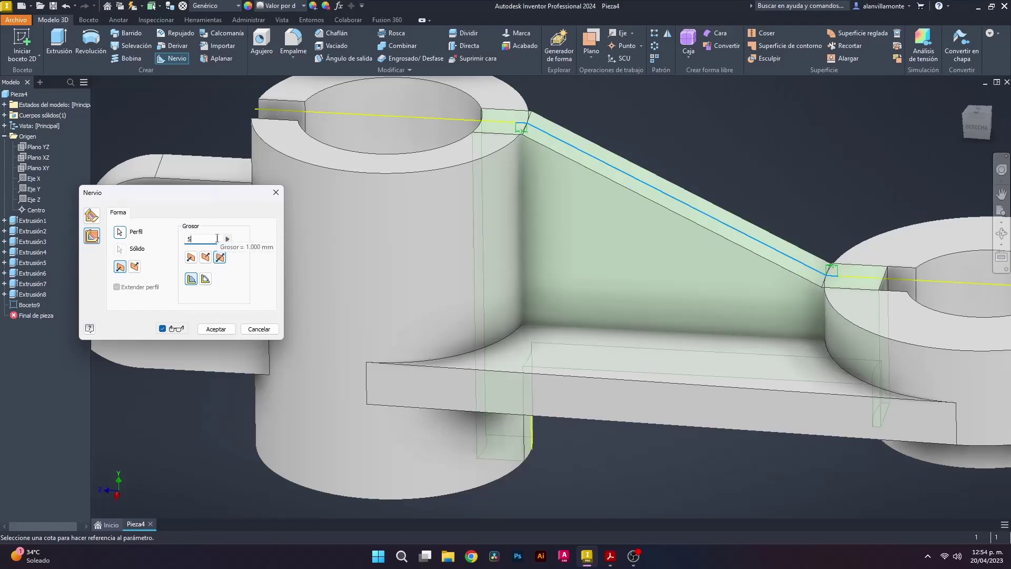
{"action": "left_click", "coordinate": [215, 328]}
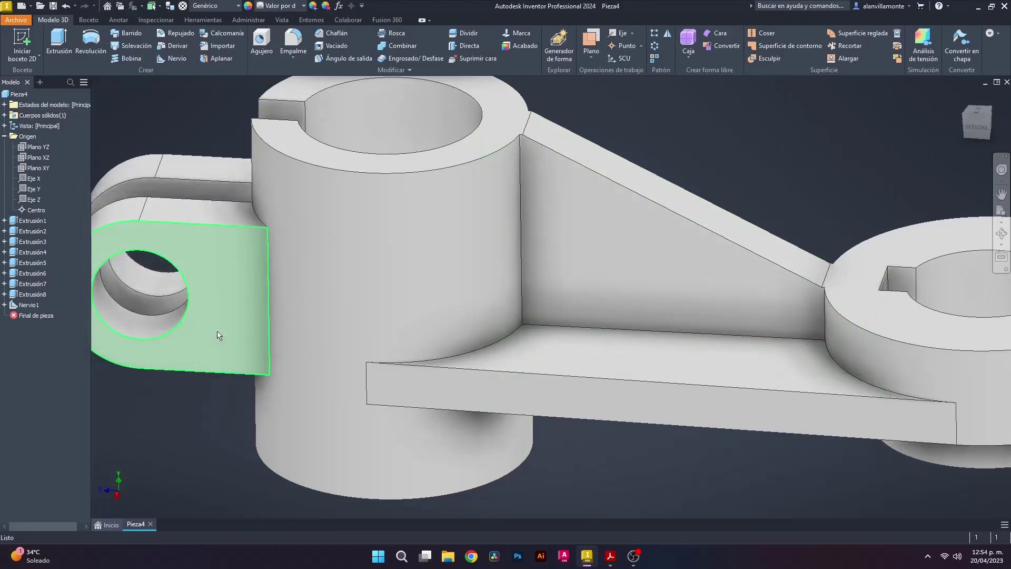
On the YZ plane, sketch a sloped line about 30 mm long on the arm's underside, from the cylinder's end corner to the Ø20 boss's corner.
{"action": "scroll", "coordinate": [798, 173], "scroll_direction": "up", "scroll_amount": 5}
{"action": "scroll", "coordinate": [798, 174], "scroll_direction": "down", "scroll_amount": 3}
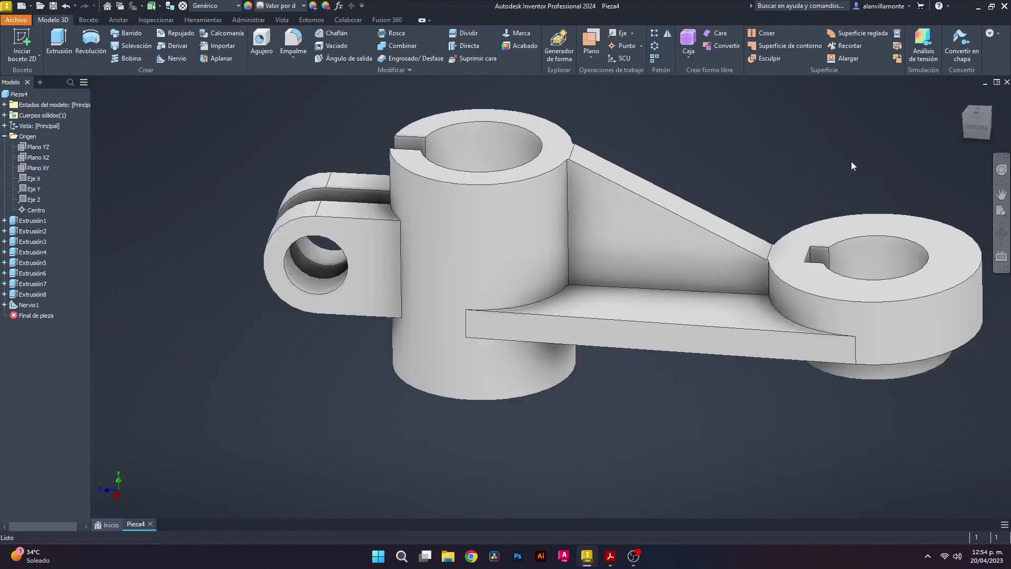
{"action": "mouse_move", "coordinate": [686, 387]}
{"action": "middle_mouse_down", "text": "shift"}
{"action": "mouse_move", "coordinate": [707, 233]}
{"action": "mouse_move", "coordinate": [680, 216]}
{"action": "middle_mouse_up", "text": "shift"}
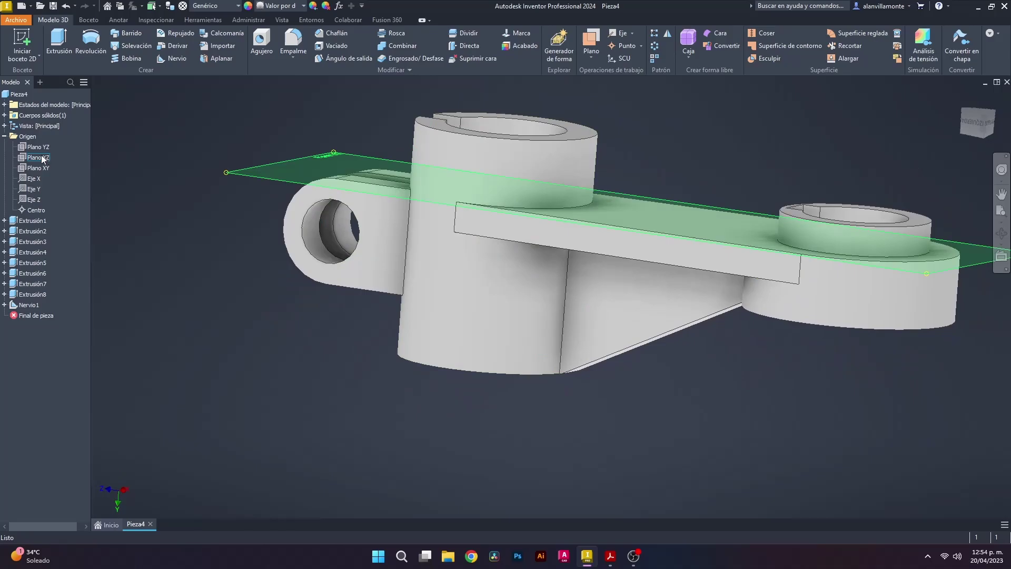
{"action": "left_click", "coordinate": [37, 147]}
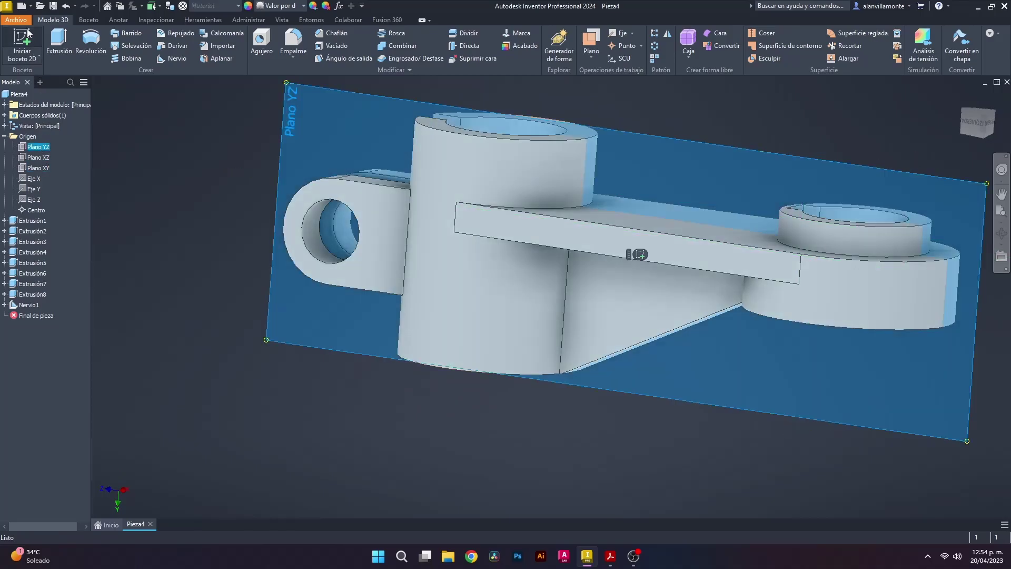
{"action": "left_click", "coordinate": [88, 20]}
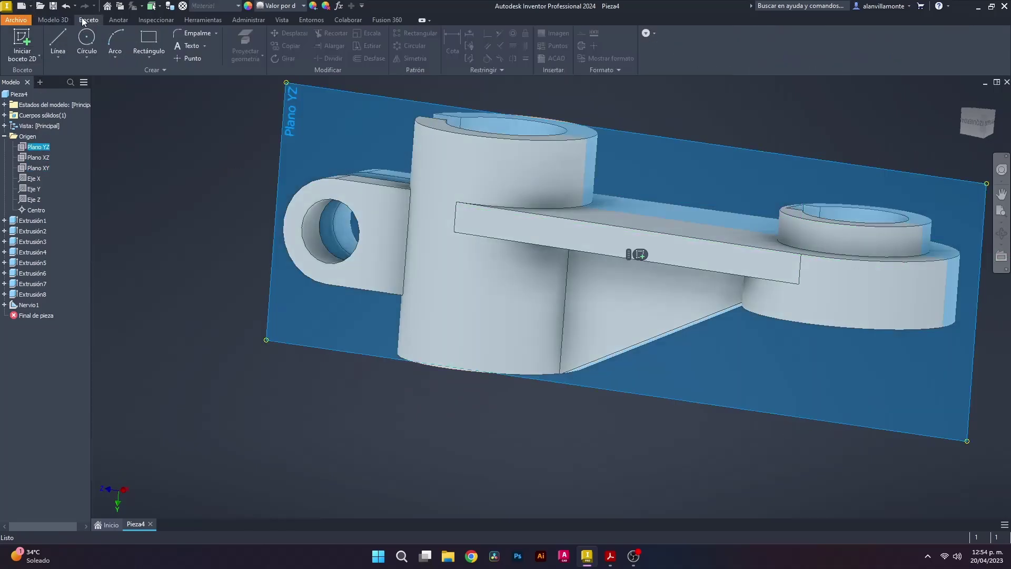
{"action": "left_click", "coordinate": [55, 43]}
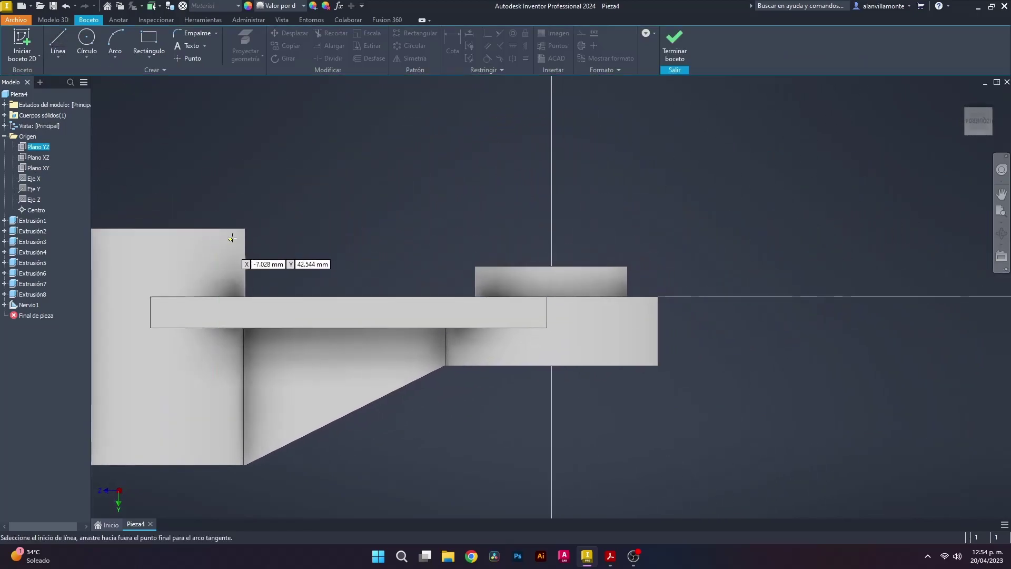
{"action": "scroll", "coordinate": [237, 237], "scroll_direction": "down", "scroll_amount": 3}
{"action": "scroll", "coordinate": [253, 228], "scroll_direction": "down", "scroll_amount": 2}
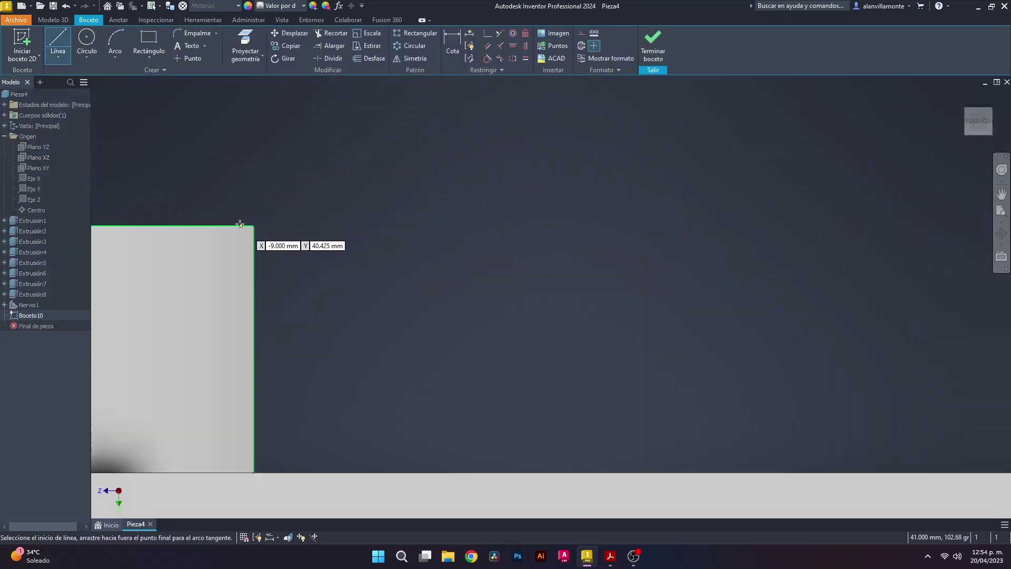
{"action": "left_click", "coordinate": [251, 227]}
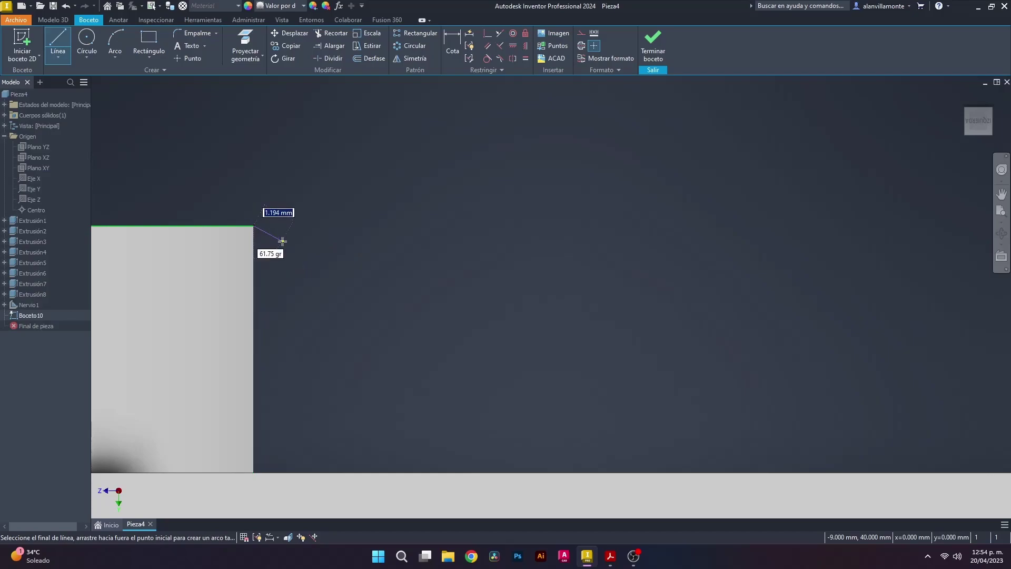
{"action": "key", "text": "F7"}
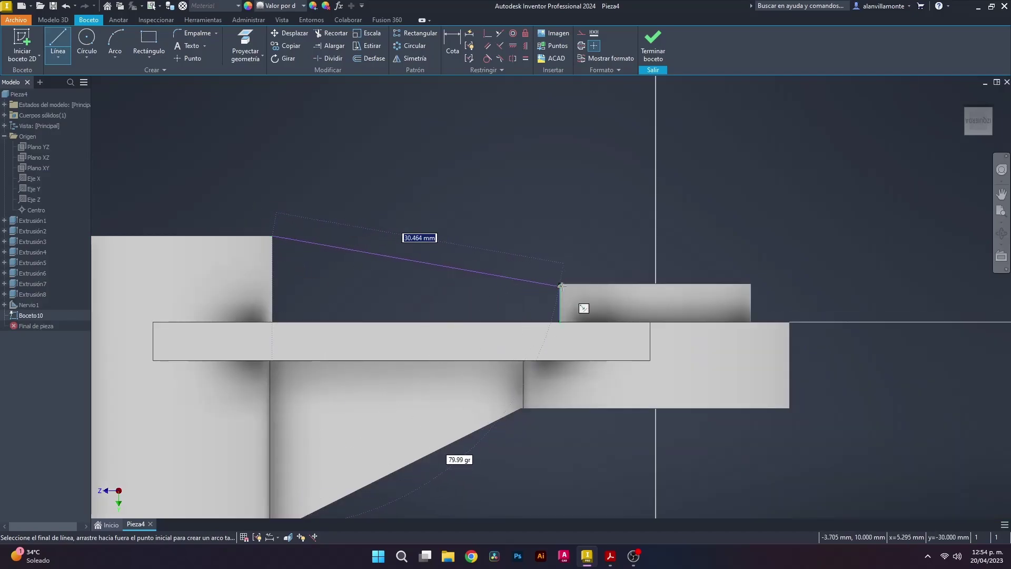
{"action": "scroll", "coordinate": [561, 287], "scroll_direction": "up", "scroll_amount": 5}
{"action": "scroll", "coordinate": [560, 289], "scroll_direction": "down", "scroll_amount": 7}
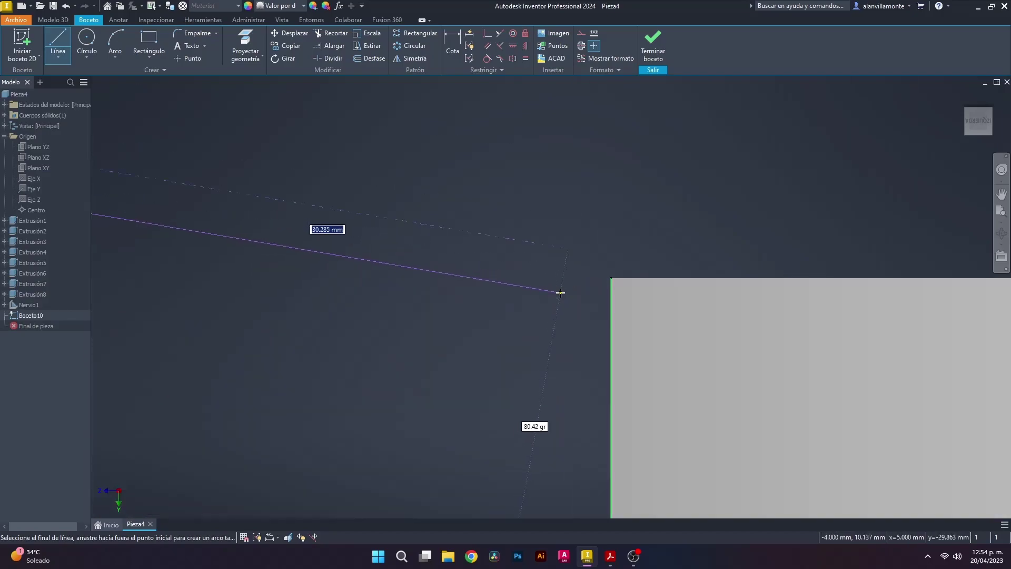
{"action": "left_click", "coordinate": [611, 279]}
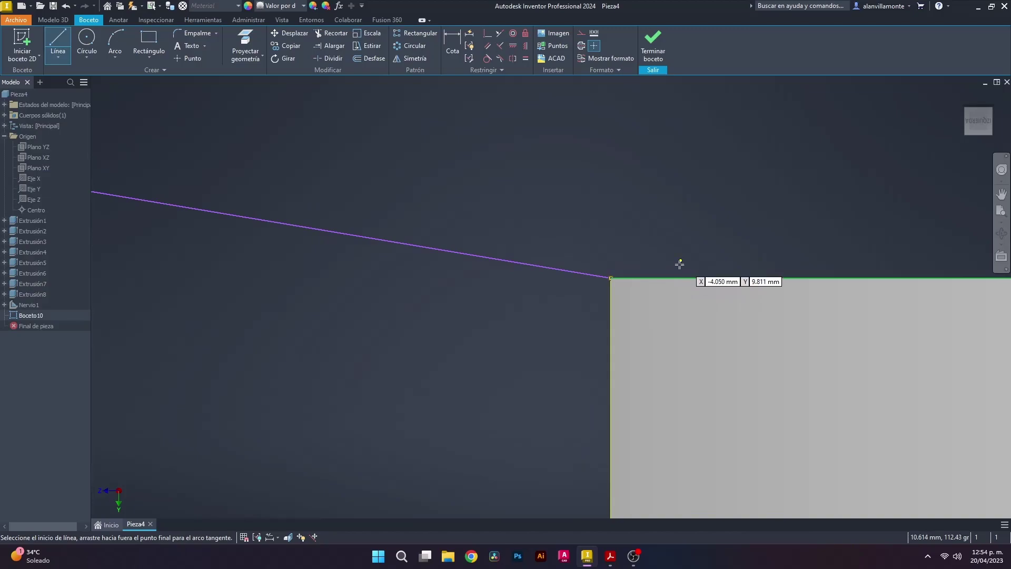
Draw a 1 mm line inward along the boss's end face from the sloped line's endpoint.
{"action": "left_click", "coordinate": [611, 278]}
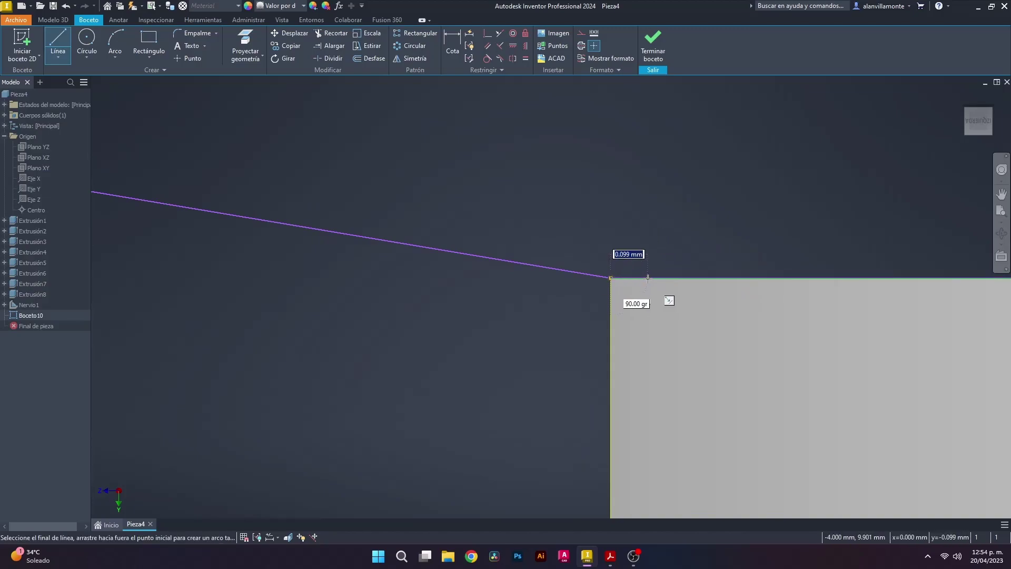
{"action": "type", "text": "1"}
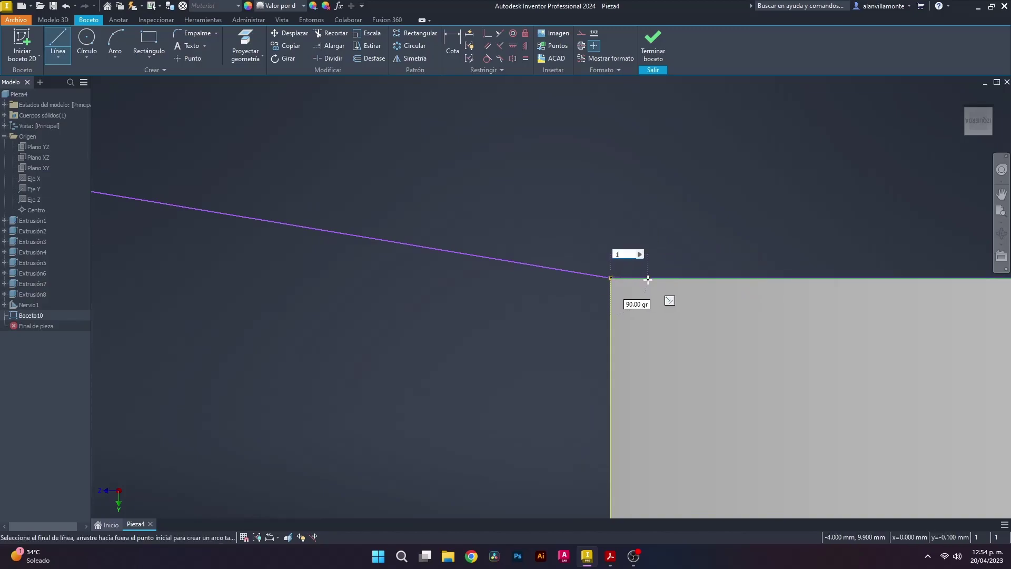
{"action": "key", "text": "Return"}
{"action": "scroll", "coordinate": [582, 232], "scroll_direction": "down", "scroll_amount": 10}
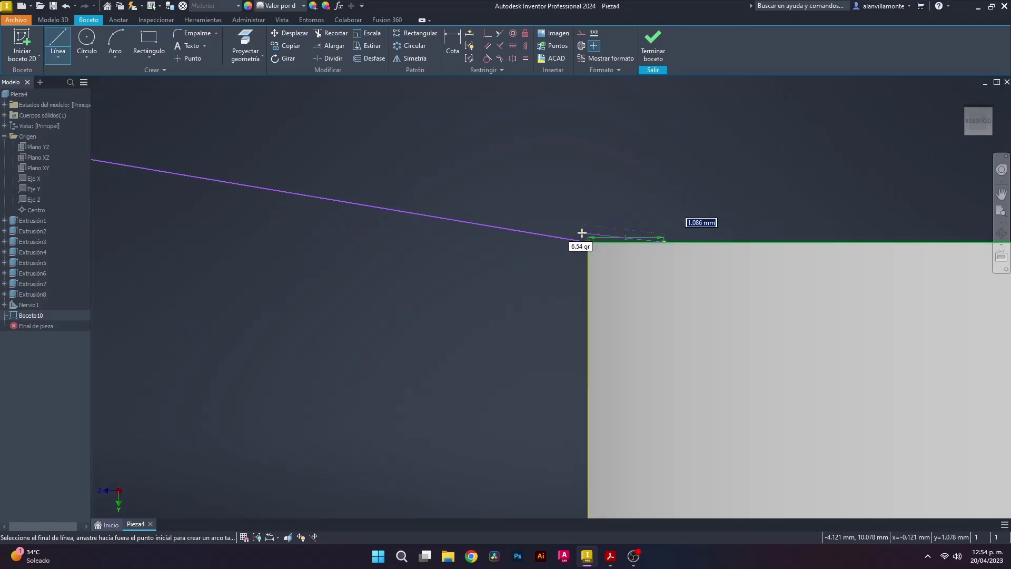
{"action": "scroll", "coordinate": [807, 219], "scroll_direction": "up", "scroll_amount": 3}
{"action": "scroll", "coordinate": [804, 223], "scroll_direction": "down", "scroll_amount": 3}
{"action": "key", "text": "Escape"}
Draw a 1 mm line inward along the cylinder's end face from the sloped line's other endpoint and finish the sketch.
{"action": "scroll", "coordinate": [800, 226], "scroll_direction": "up", "scroll_amount": 4}
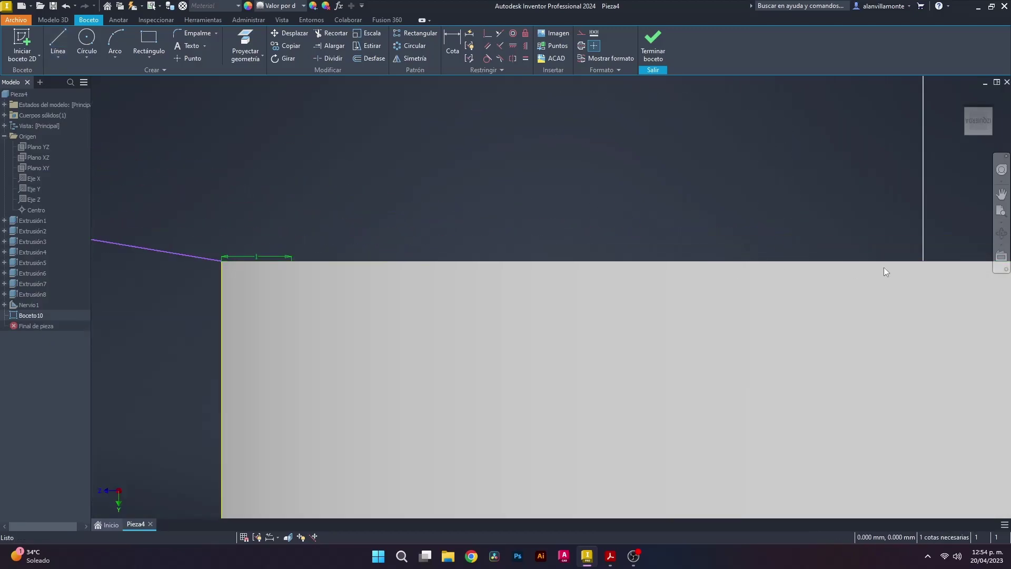
{"action": "scroll", "coordinate": [906, 267], "scroll_direction": "down", "scroll_amount": 7}
{"action": "scroll", "coordinate": [553, 229], "scroll_direction": "up", "scroll_amount": 4}
{"action": "scroll", "coordinate": [573, 197], "scroll_direction": "up", "scroll_amount": 2}
{"action": "key", "text": "l"}
{"action": "left_click", "coordinate": [626, 226]}
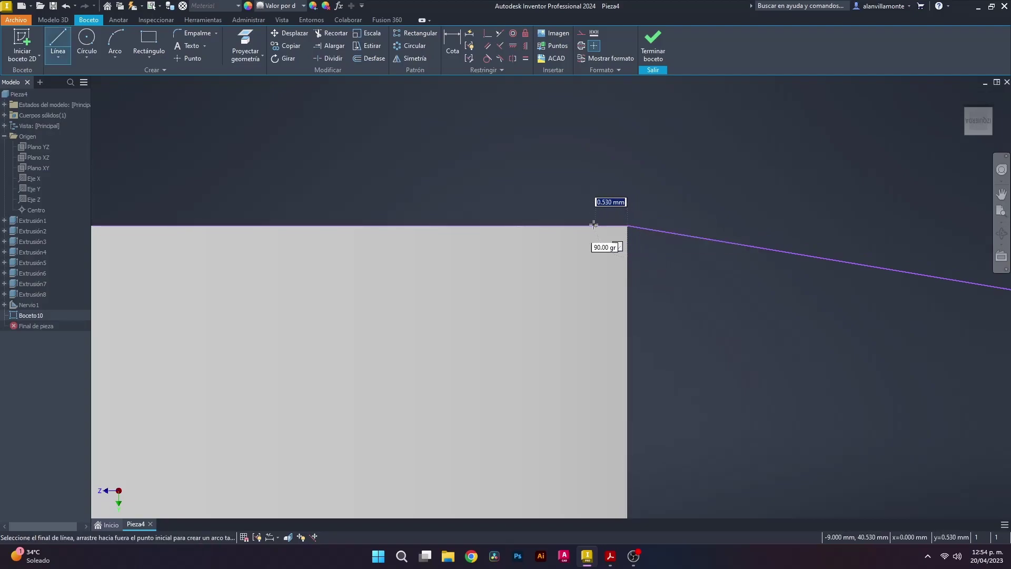
{"action": "type", "text": "1"}
{"action": "key", "text": "Return"}
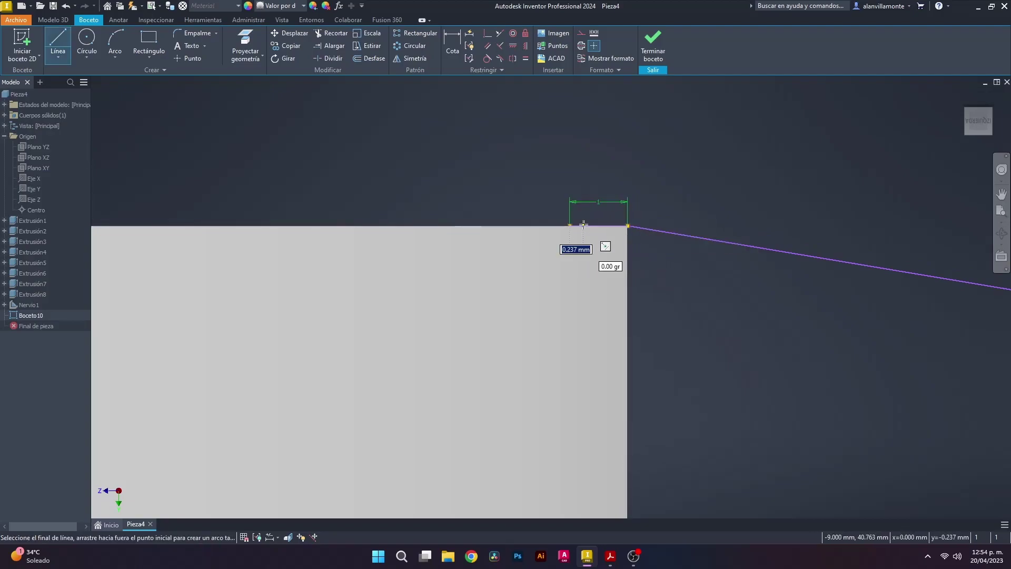
{"action": "key", "text": "Escape"}
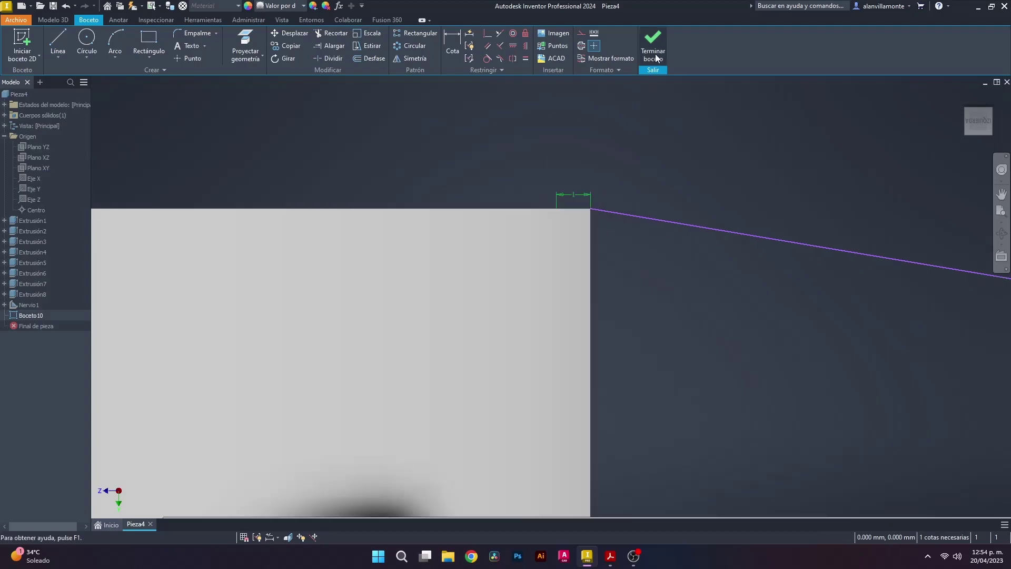
{"action": "left_click", "coordinate": [653, 45]}
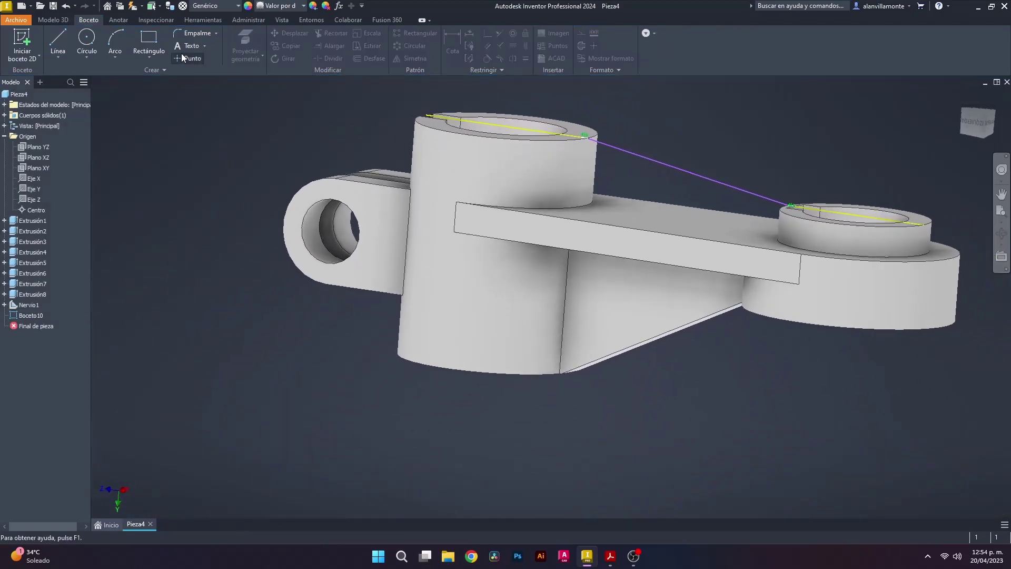
{"action": "left_click", "coordinate": [53, 19]}
{"action": "left_click", "coordinate": [175, 60]}
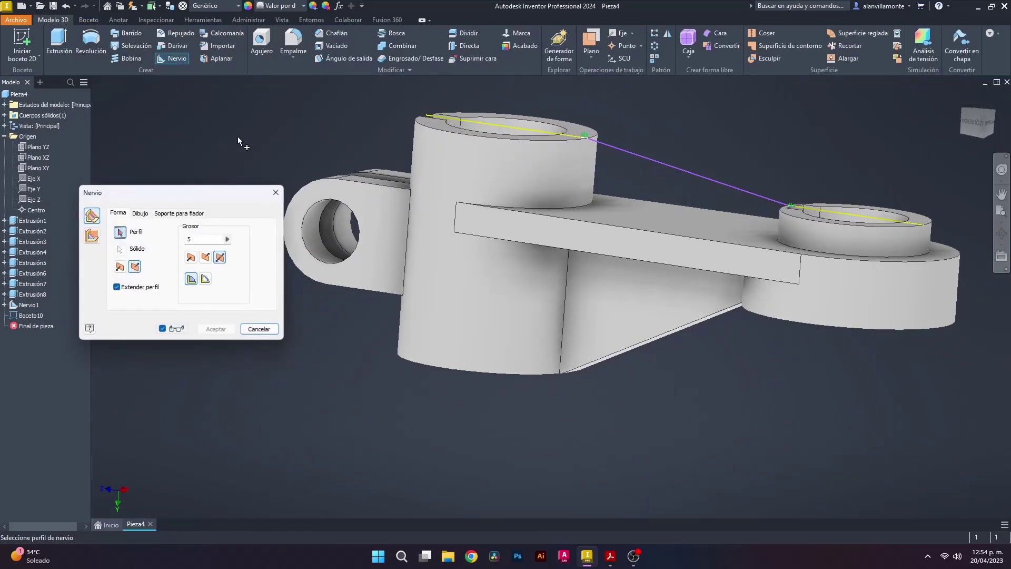
{"action": "left_click", "coordinate": [617, 147]}
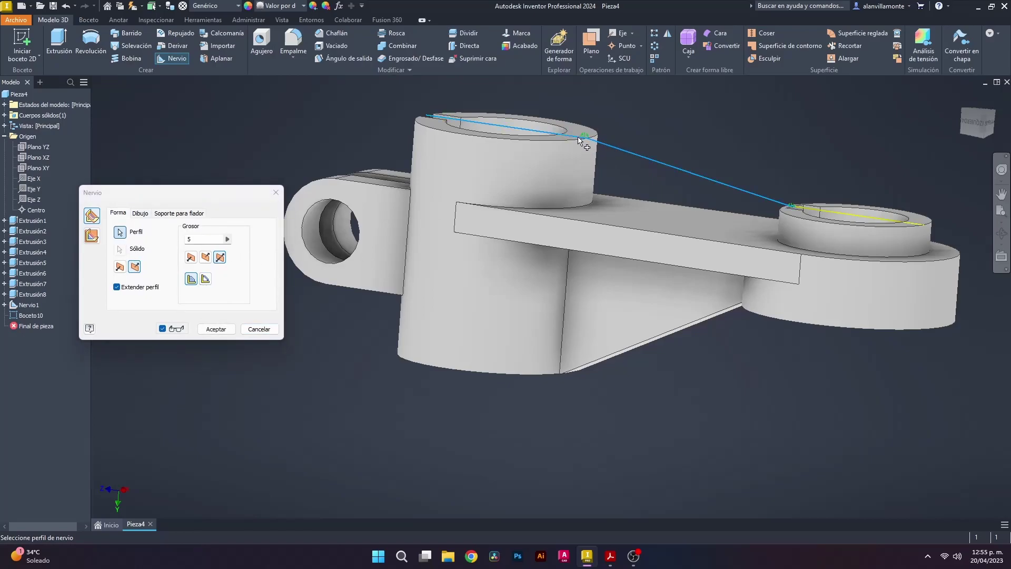
{"action": "scroll", "coordinate": [580, 139], "scroll_direction": "up", "scroll_amount": 10}
{"action": "key", "text": "Escape"}
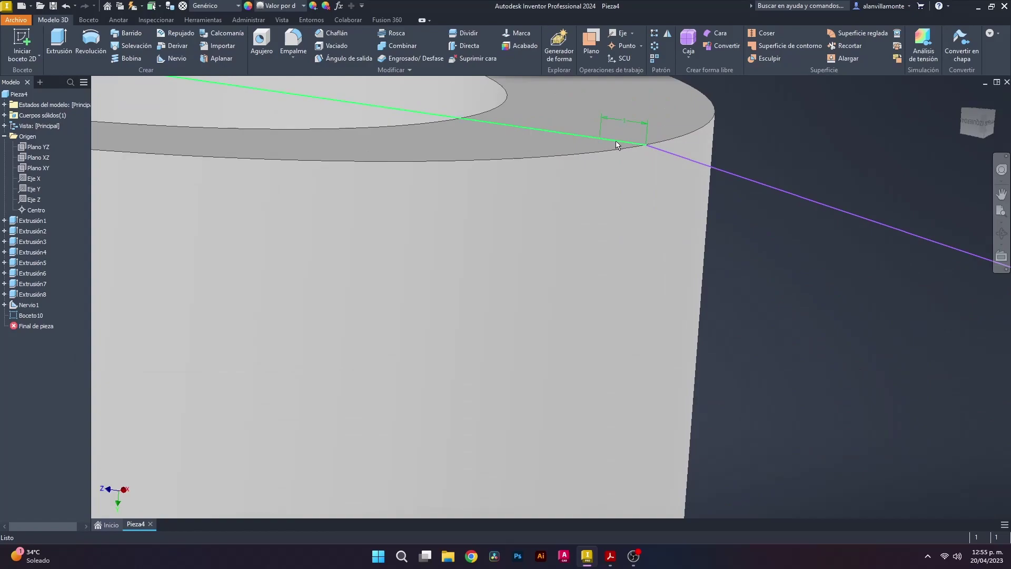
{"action": "left_click", "coordinate": [611, 140]}
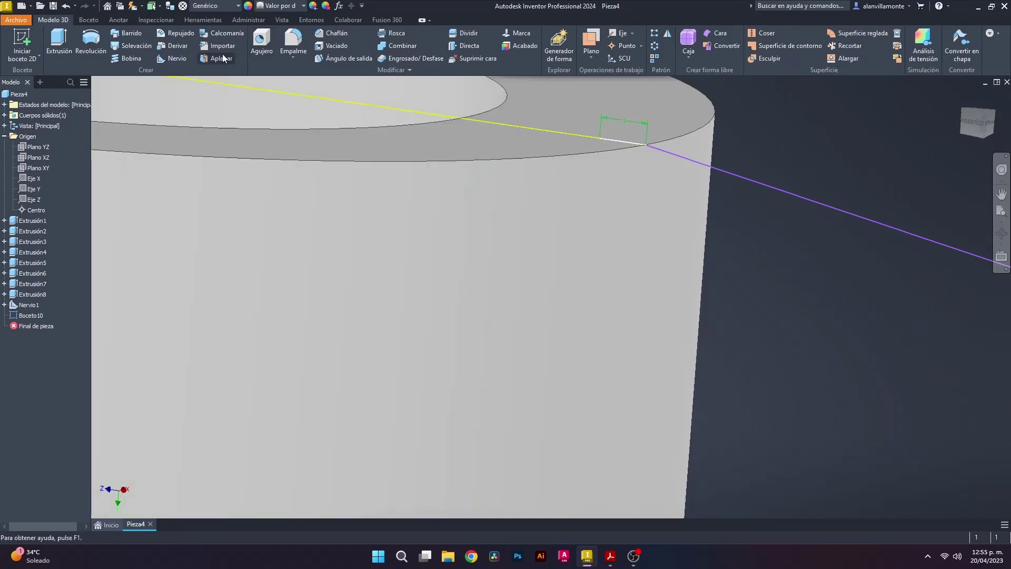
{"action": "left_click", "coordinate": [174, 58]}
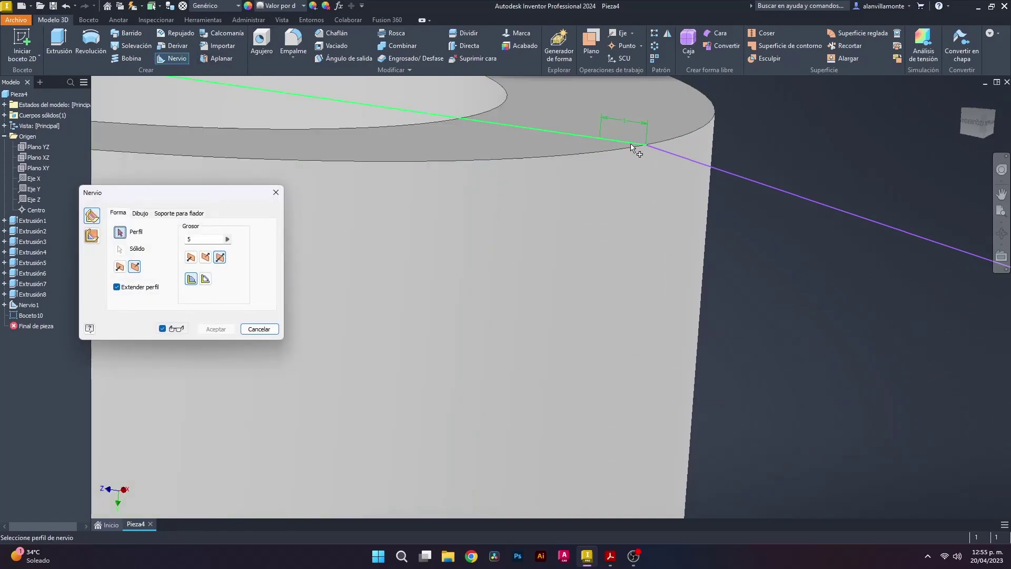
{"action": "left_click", "coordinate": [665, 153]}
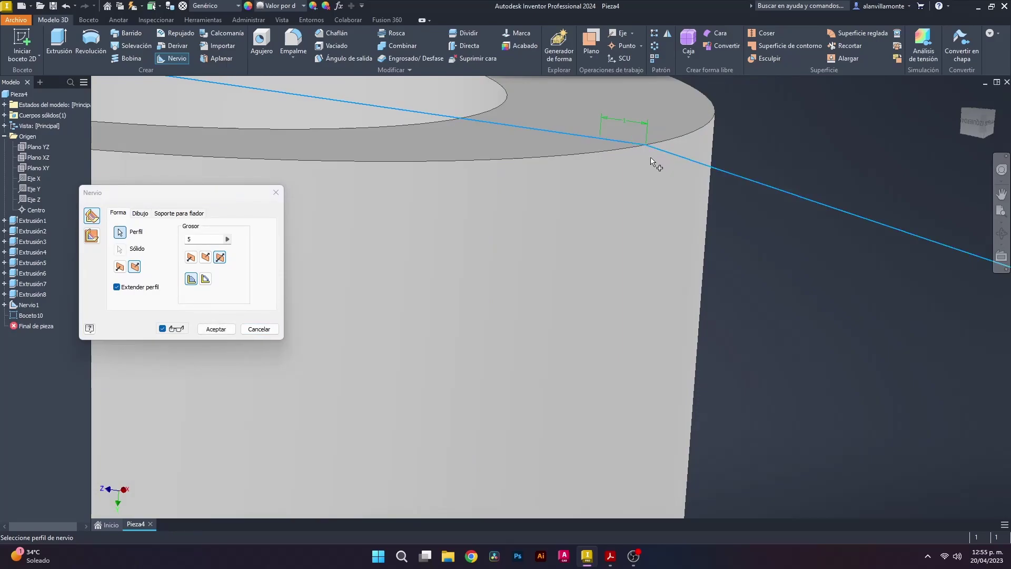
{"action": "scroll", "coordinate": [610, 142], "scroll_direction": "down", "scroll_amount": 5}
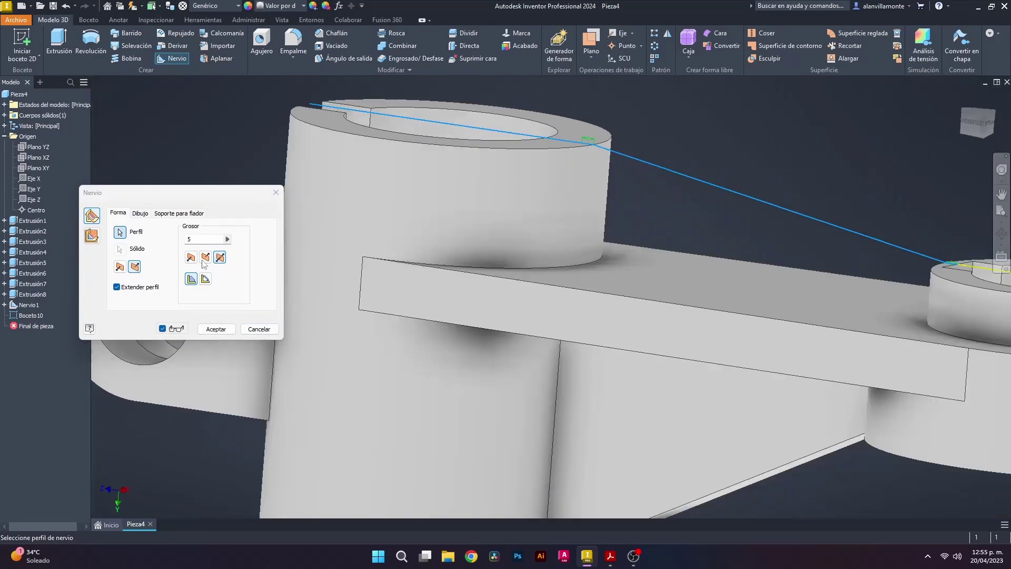
{"action": "left_click", "coordinate": [92, 237]}
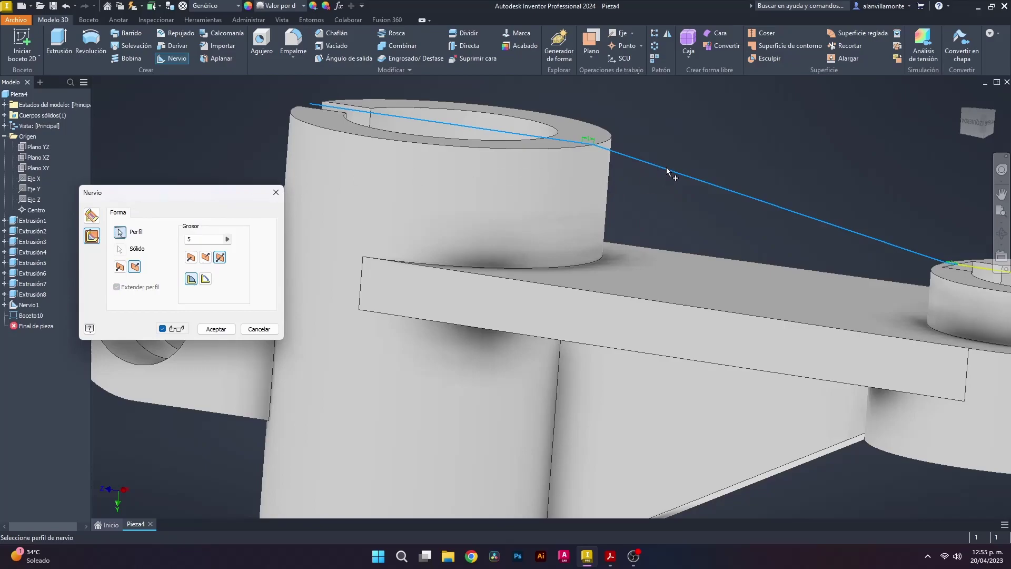
{"action": "key", "text": "Escape"}
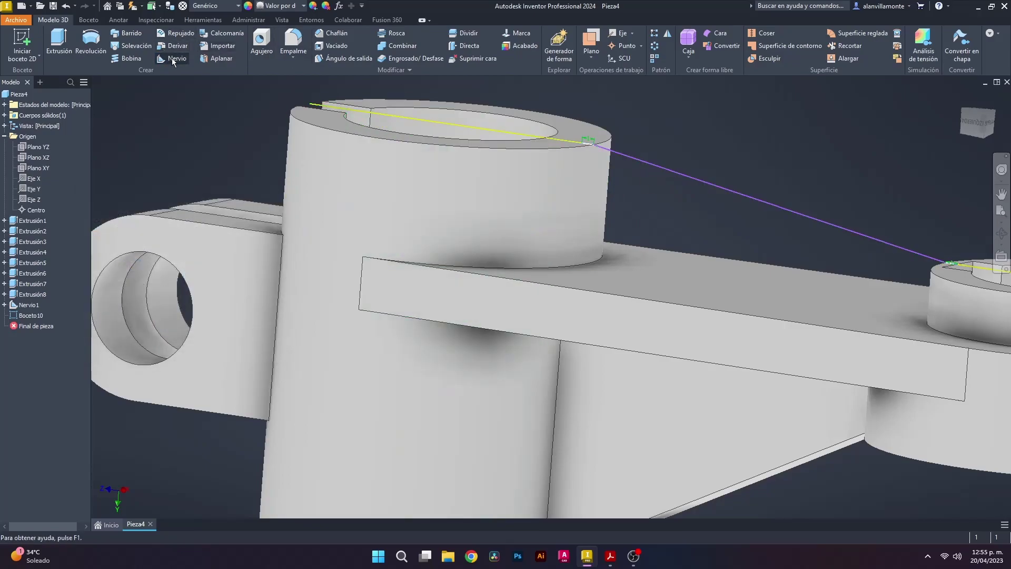
Create a 5 mm thick rib parallel to the sketch plane from the underside's sloped line, filling toward the arm plate.
{"action": "left_click", "coordinate": [171, 59]}
{"action": "left_click", "coordinate": [92, 238]}
{"action": "left_click", "coordinate": [645, 161]}
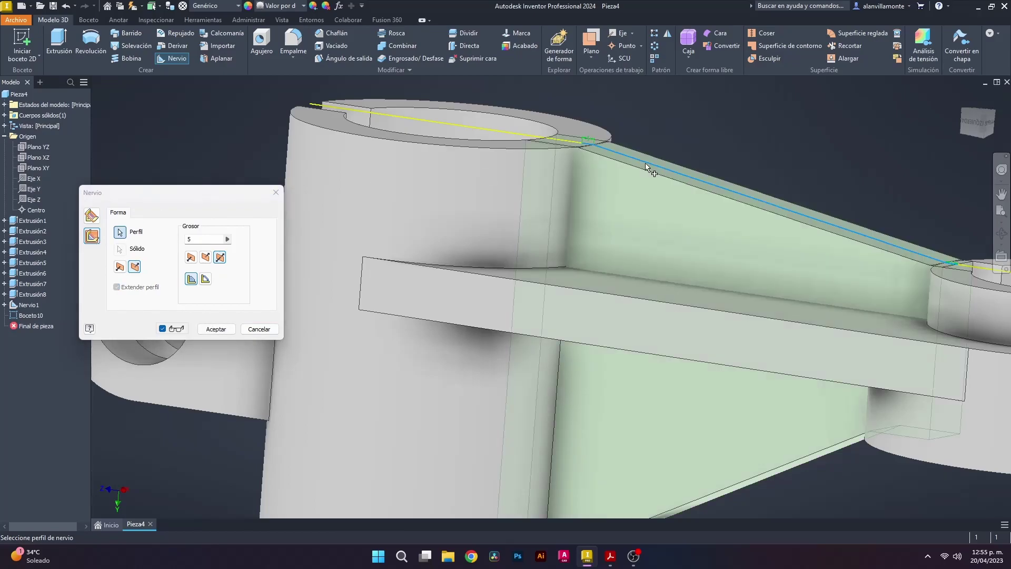
{"action": "scroll", "coordinate": [684, 179], "scroll_direction": "down", "scroll_amount": 4}
{"action": "scroll", "coordinate": [756, 195], "scroll_direction": "up", "scroll_amount": 2}
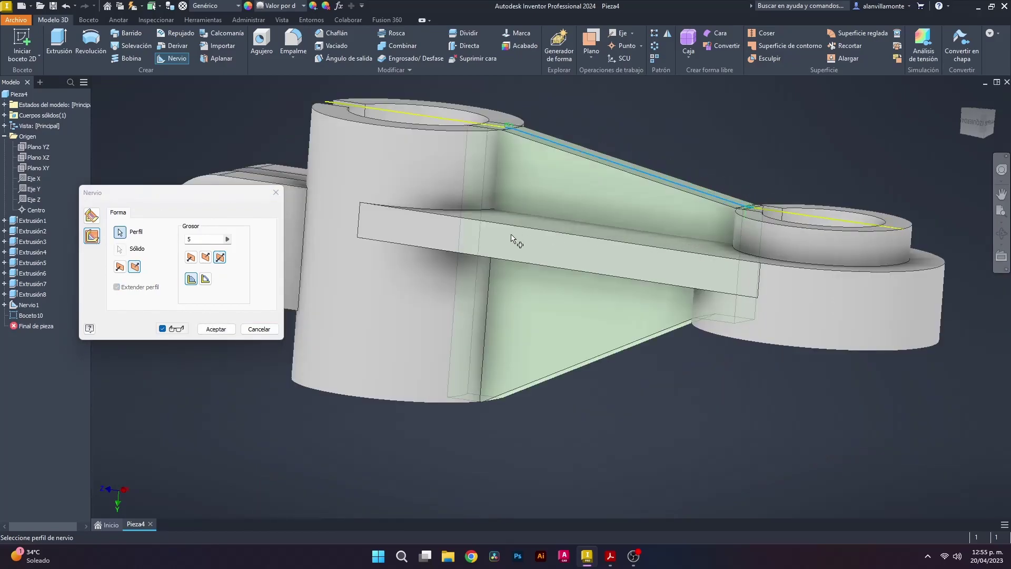
{"action": "left_click", "coordinate": [216, 329]}
{"action": "middle_click_drag", "start_coordinate": [555, 398], "coordinate": [646, 267], "text": "shift"}
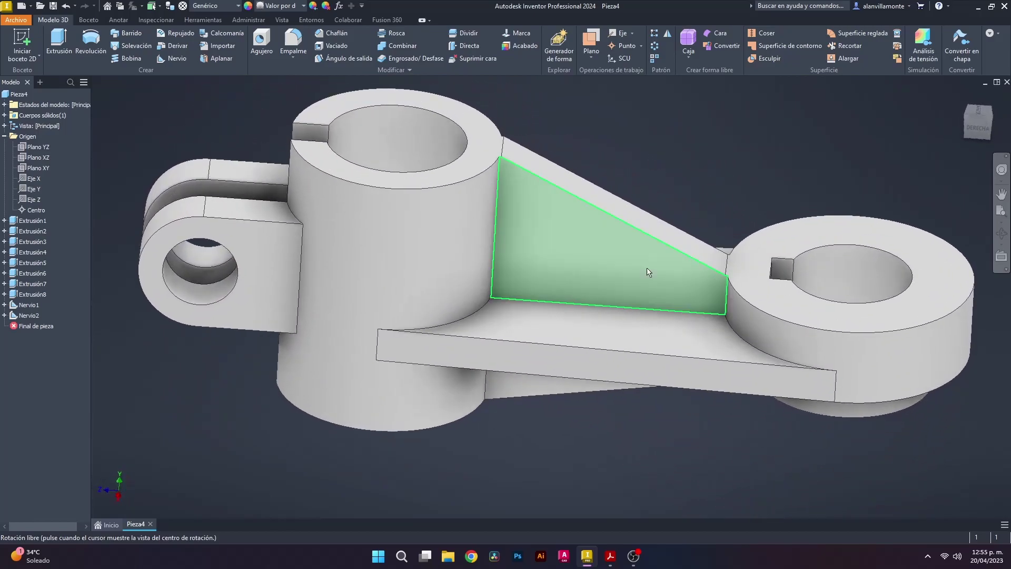
Compare the lever arm with the PDF drawing in Acrobat Reader, then return to Inventor and view the part isometrically.
{"action": "left_click", "coordinate": [609, 556]}
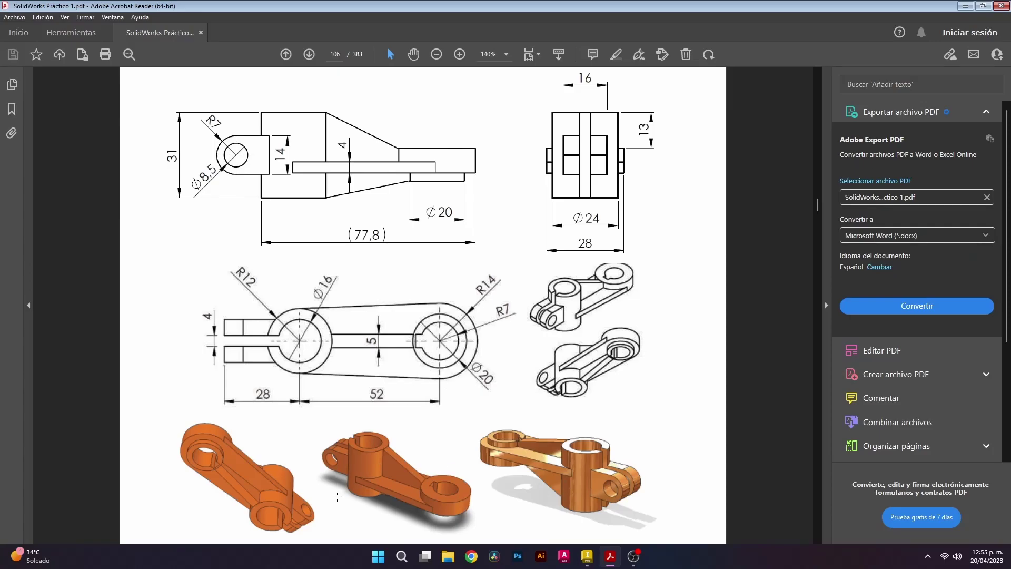
{"action": "left_click", "coordinate": [586, 554]}
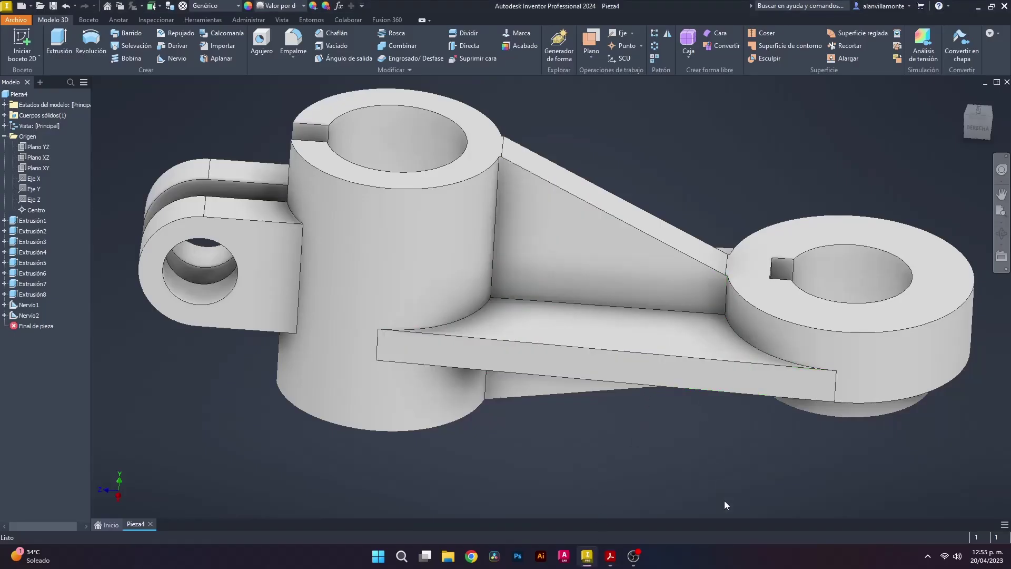
{"action": "scroll", "coordinate": [385, 194], "scroll_direction": "down", "scroll_amount": 3}
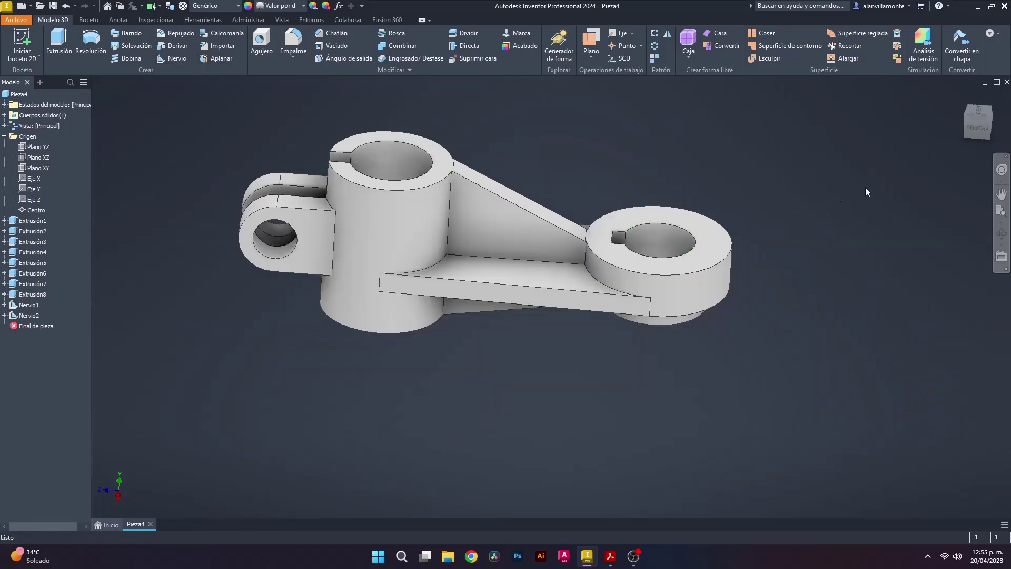
{"action": "left_click", "coordinate": [963, 126]}
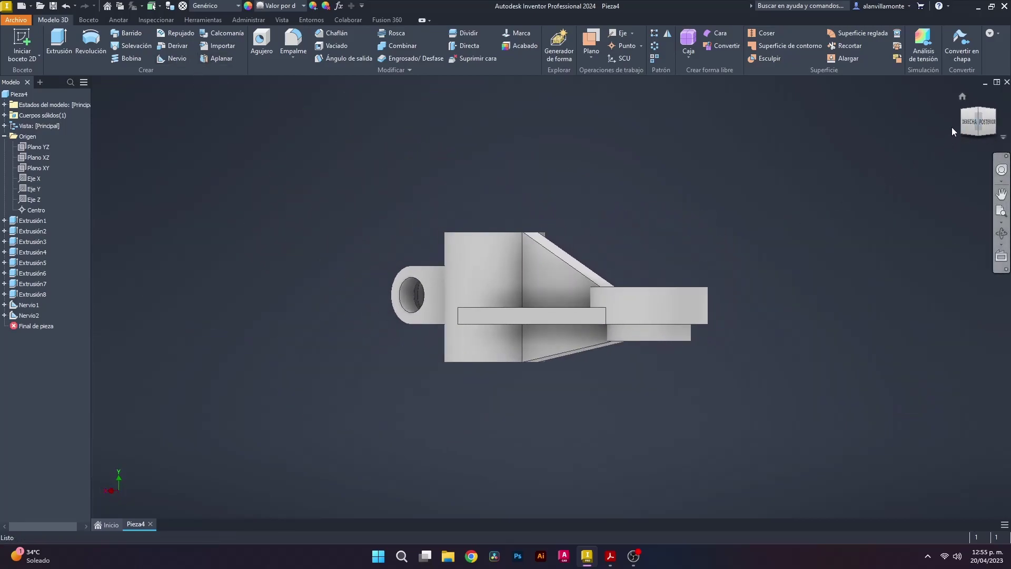
{"action": "left_click", "coordinate": [980, 113]}
Apply an orange appearance with RGB values 229, 137, 56 to the whole lever arm.
{"action": "left_click_drag", "start_coordinate": [645, 415], "coordinate": [738, 442]}
{"action": "left_click", "coordinate": [313, 6]}
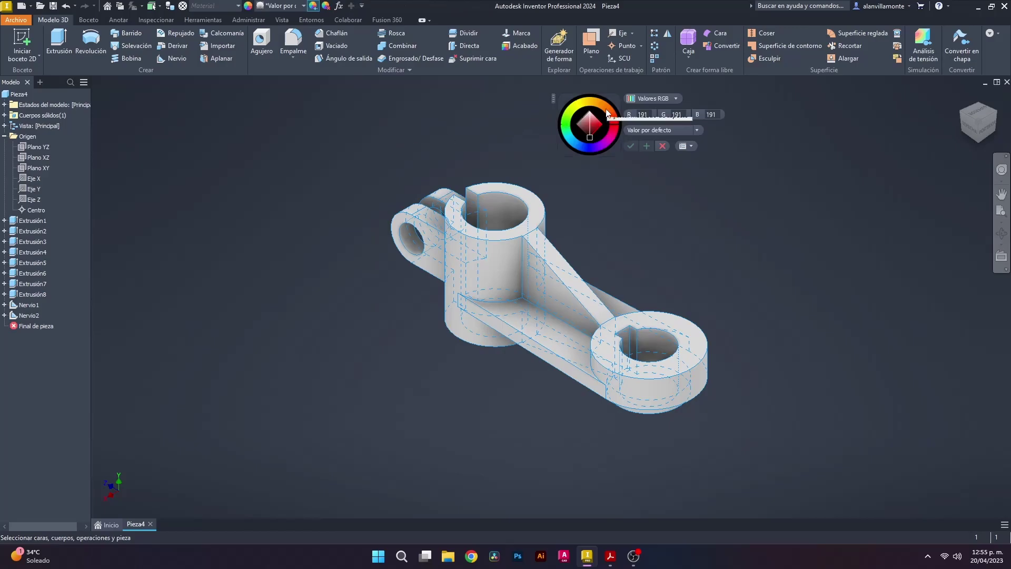
{"action": "left_click", "coordinate": [608, 108]}
{"action": "left_click", "coordinate": [597, 125]}
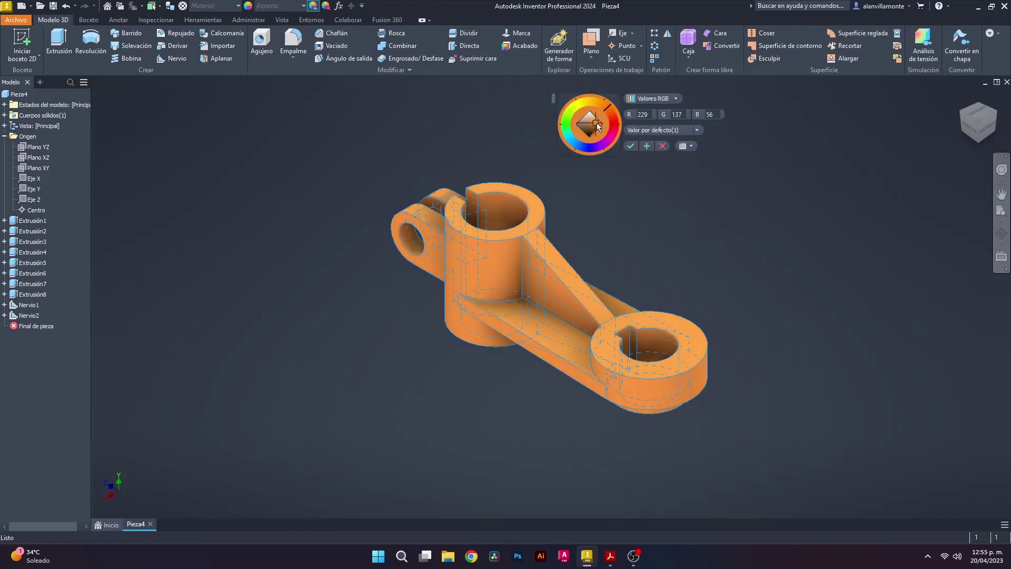
{"action": "left_click", "coordinate": [626, 145]}
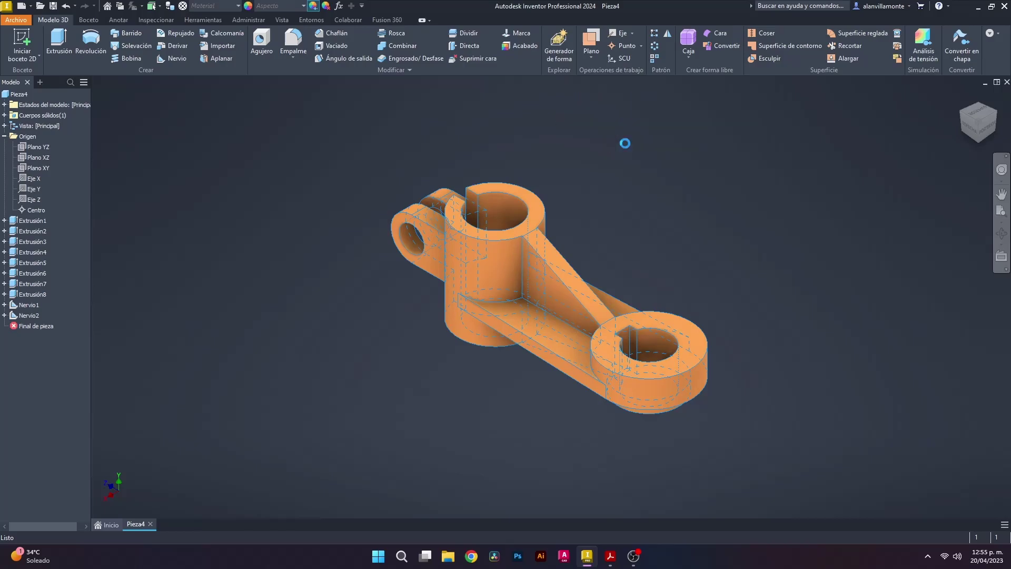
{"action": "left_click_drag", "start_coordinate": [312, 148], "coordinate": [751, 453]}
{"action": "left_click", "coordinate": [849, 172]}
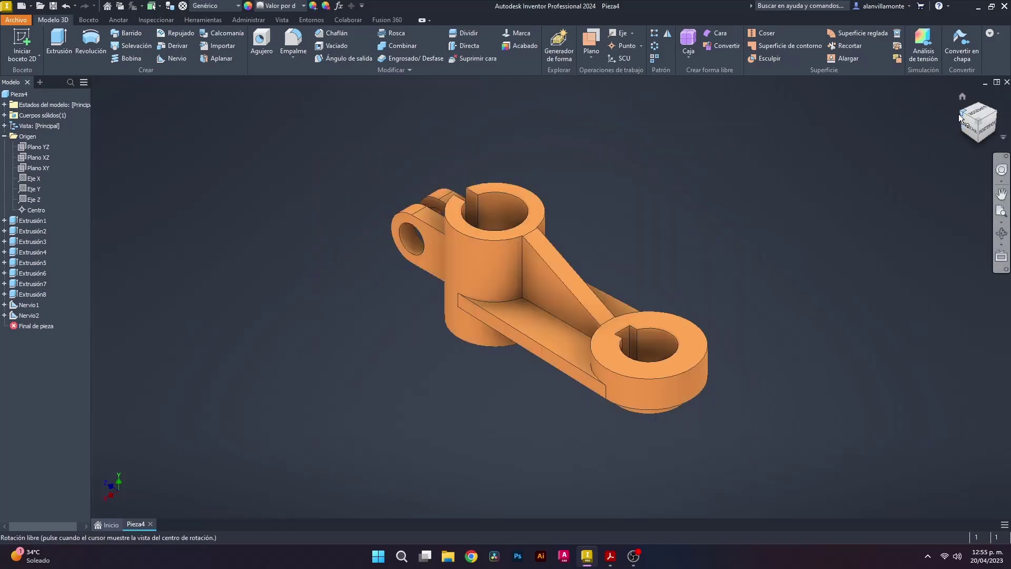
Examine the finished lever arm from all sides, including its underside, ribs and clamp lugs.
{"action": "left_click", "coordinate": [968, 120]}
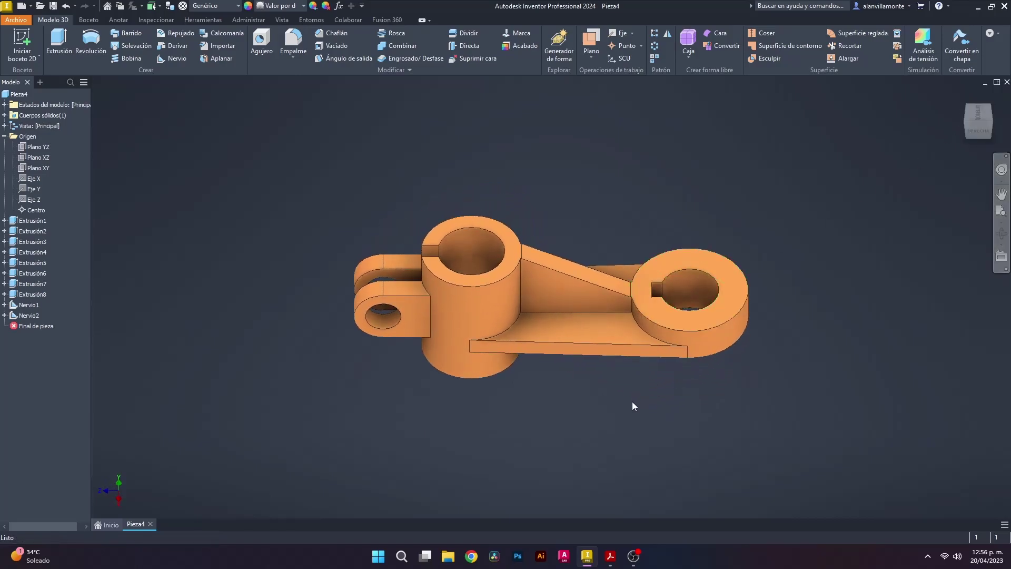
{"action": "left_click", "coordinate": [994, 112]}
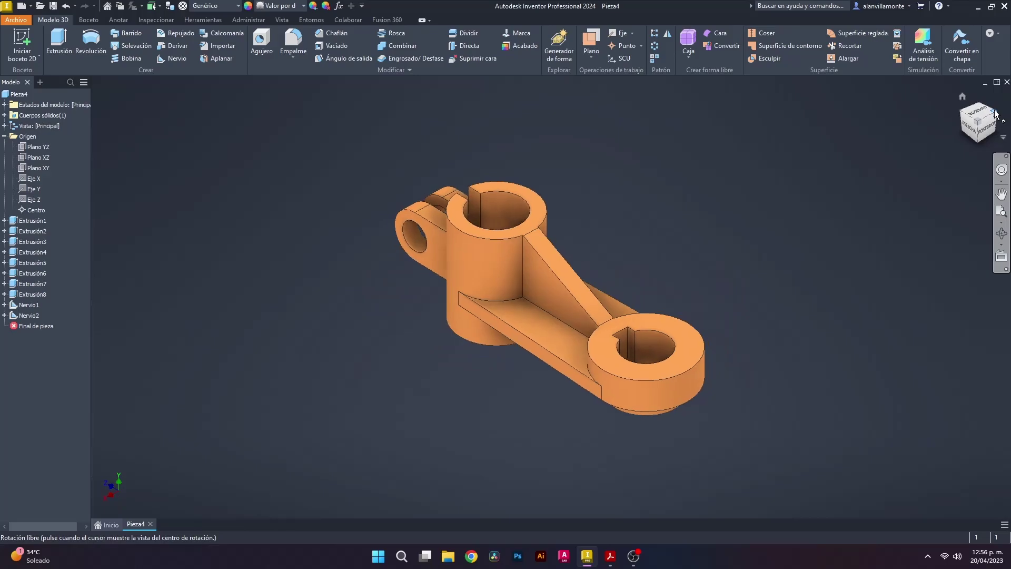
{"action": "left_click", "coordinate": [994, 112]}
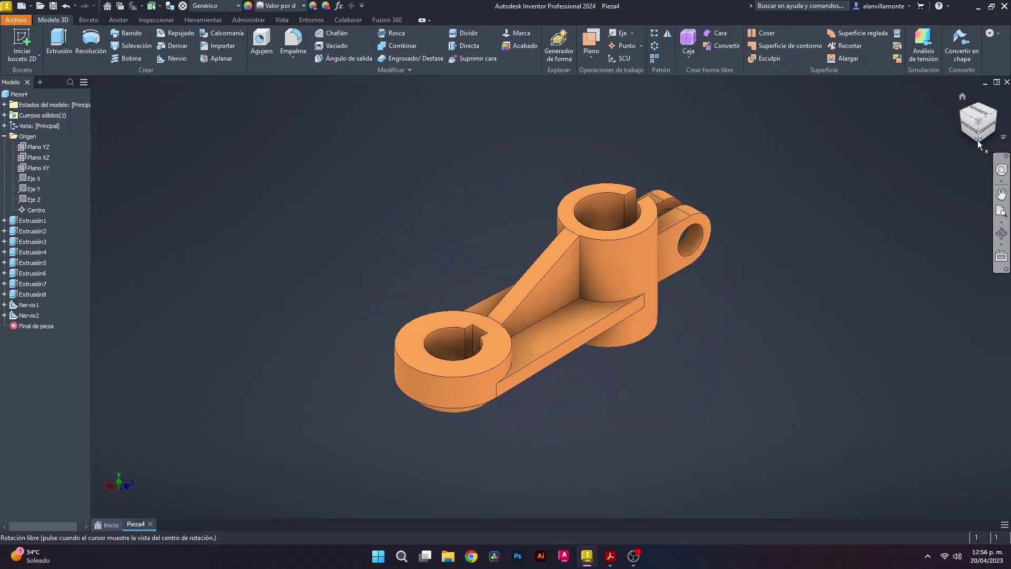
{"action": "left_click", "coordinate": [977, 139]}
{"action": "left_click", "coordinate": [980, 140]}
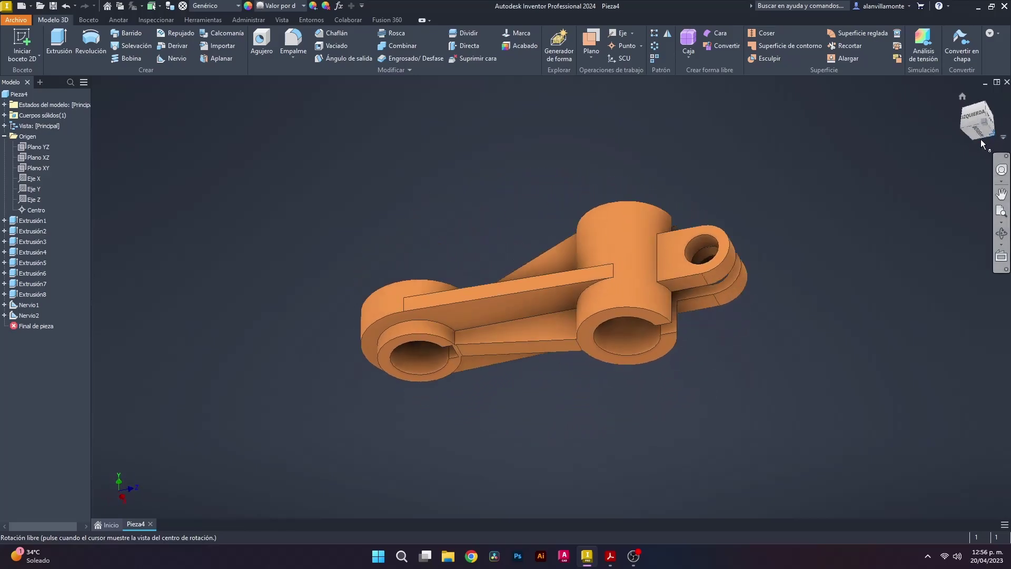
{"action": "left_click", "coordinate": [980, 139]}
{"action": "left_click", "coordinate": [976, 135]}
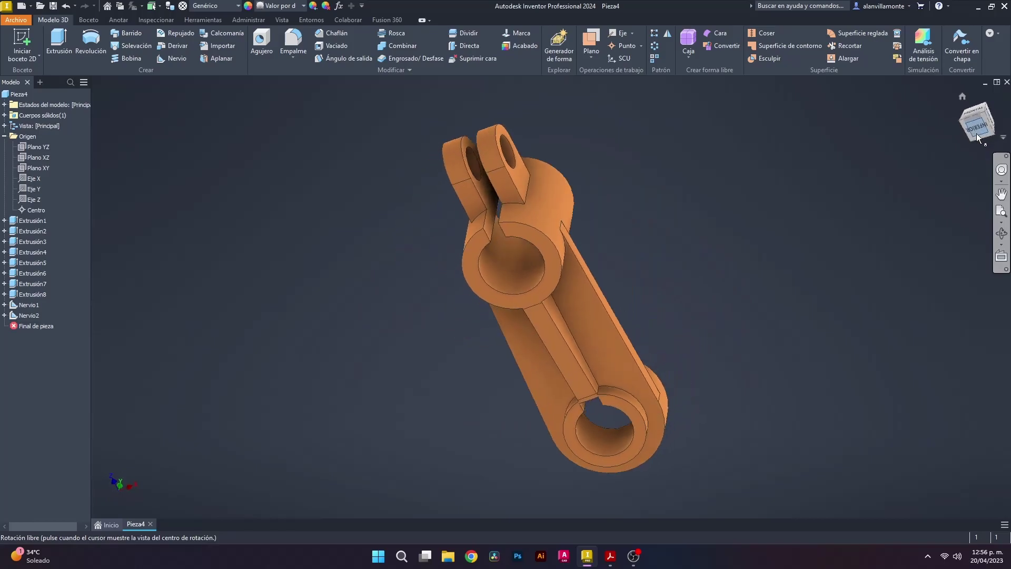
{"action": "left_click", "coordinate": [988, 137]}
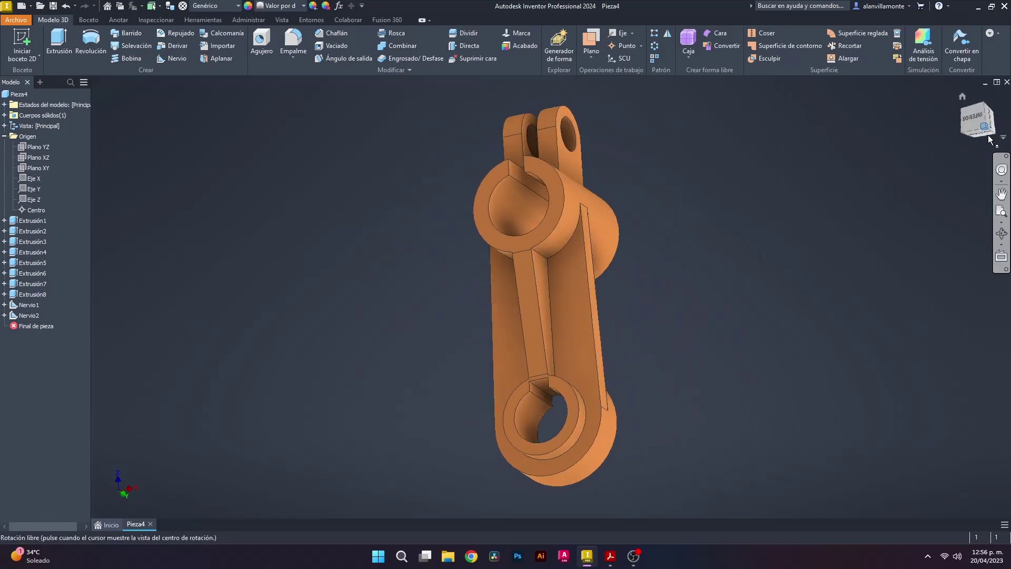
{"action": "left_click", "coordinate": [993, 136]}
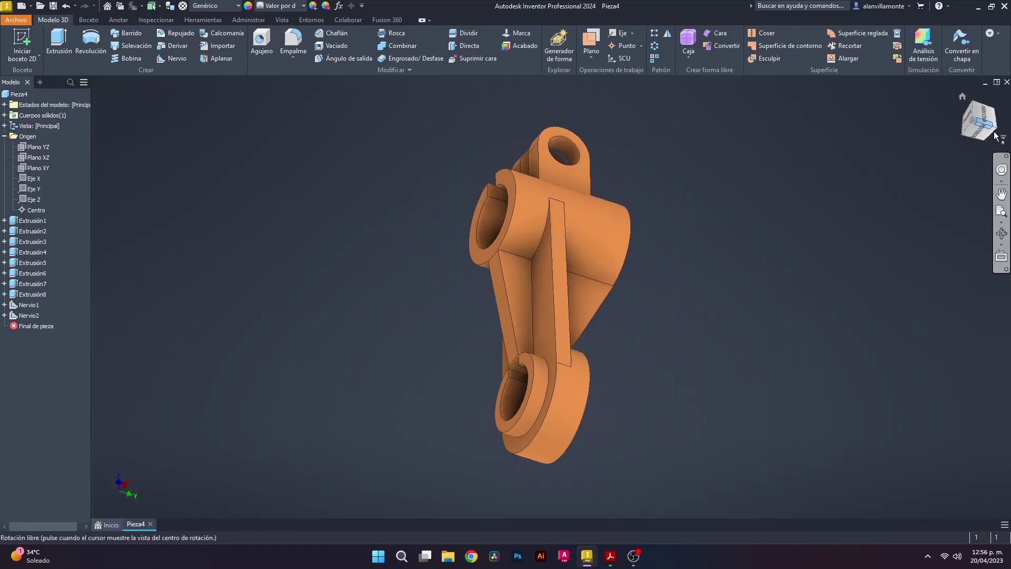
{"action": "left_click", "coordinate": [990, 128]}
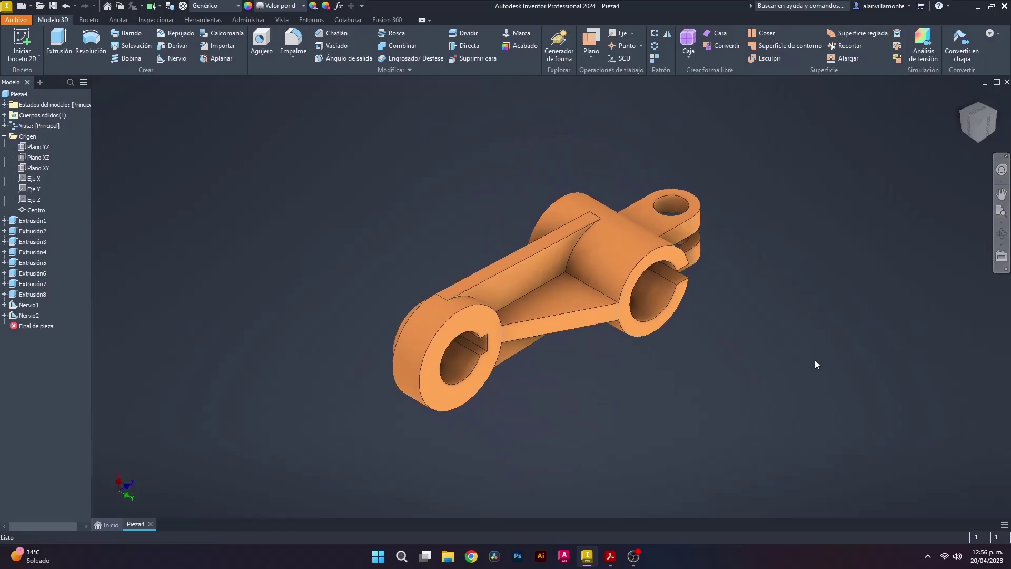
{"action": "mouse_move", "coordinate": [718, 356]}
{"action": "left_mouse_down"}
{"action": "mouse_move", "coordinate": [686, 235]}
{"action": "mouse_move", "coordinate": [554, 204]}
{"action": "mouse_move", "coordinate": [521, 165]}
{"action": "mouse_move", "coordinate": [464, 164]}
{"action": "mouse_move", "coordinate": [443, 144]}
{"action": "mouse_move", "coordinate": [548, 144]}
{"action": "mouse_move", "coordinate": [554, 176]}
{"action": "left_mouse_up"}
{"action": "key", "text": "Escape"}
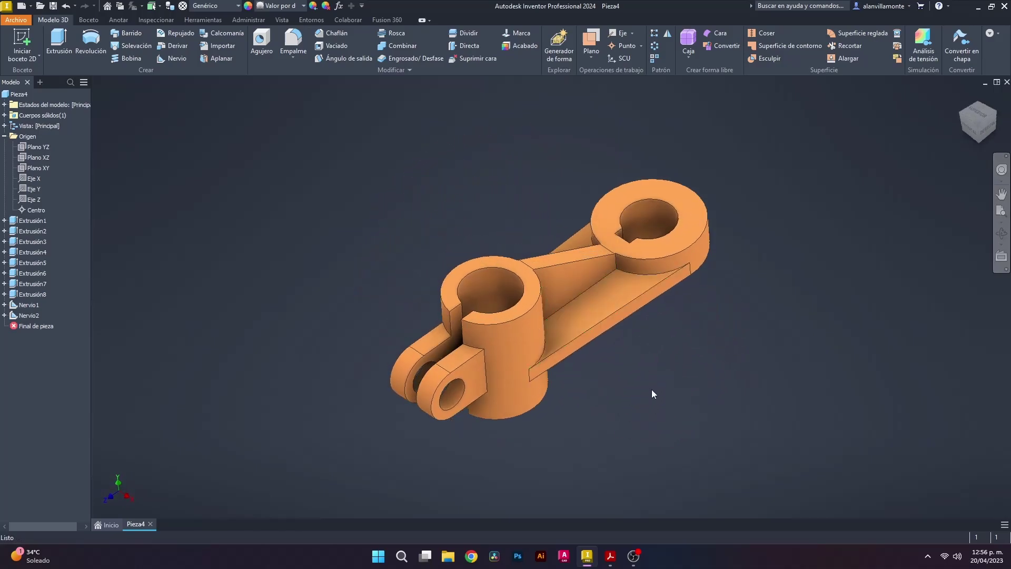